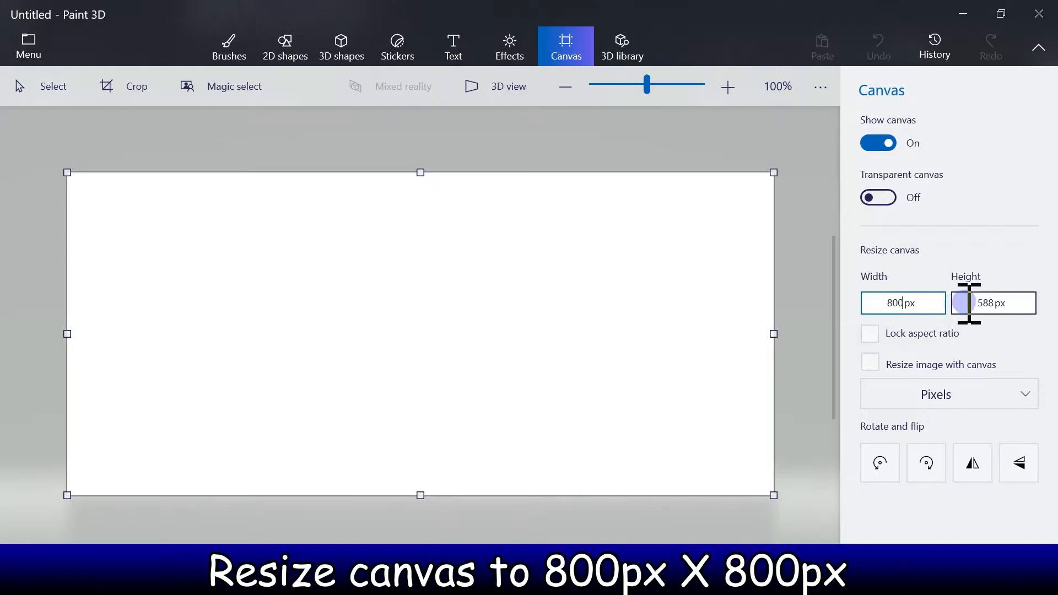
Resize the canvas to 800 px by 800 px and fill it entirely with light turquoise.
type("800")
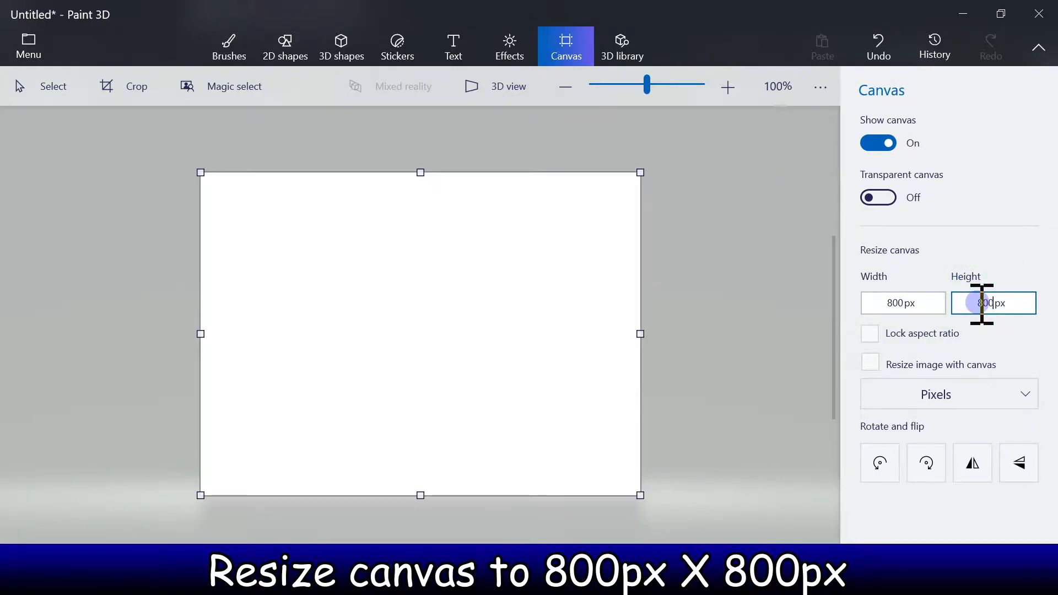
left_click(766, 255)
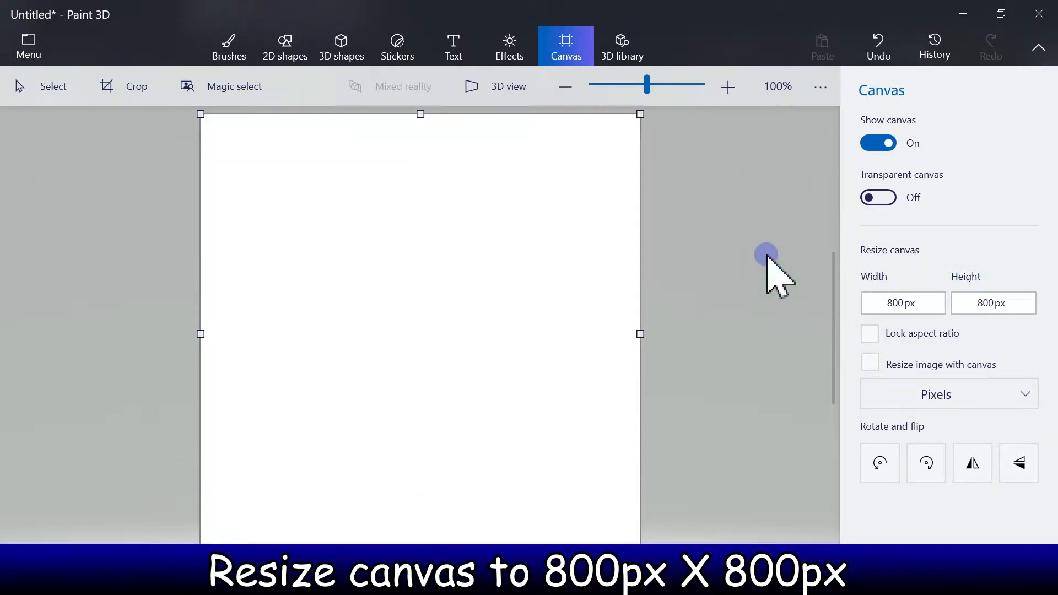
left_click(225, 44)
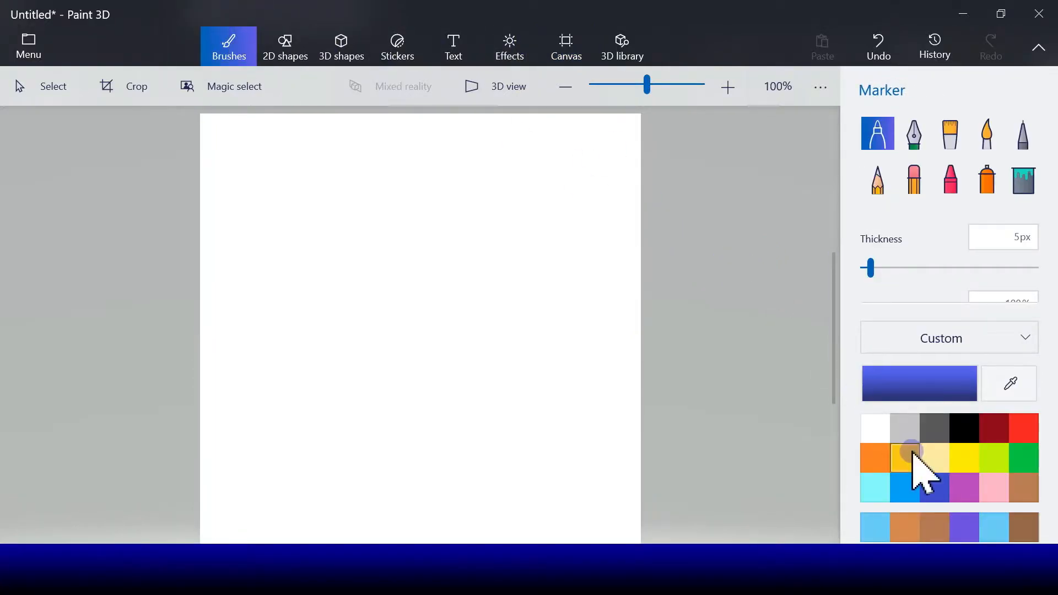
left_click(879, 481)
left_click(1025, 180)
left_click(489, 294)
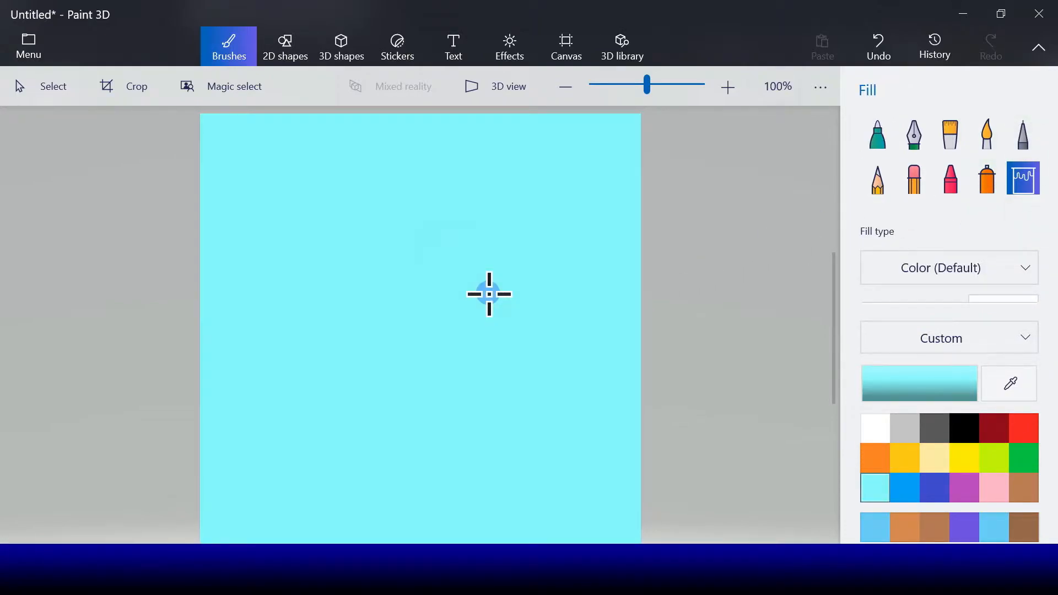
Draw a large, slightly wide circle for the body right of the canvas centre, with a 7 px line thickness.
left_click(288, 53)
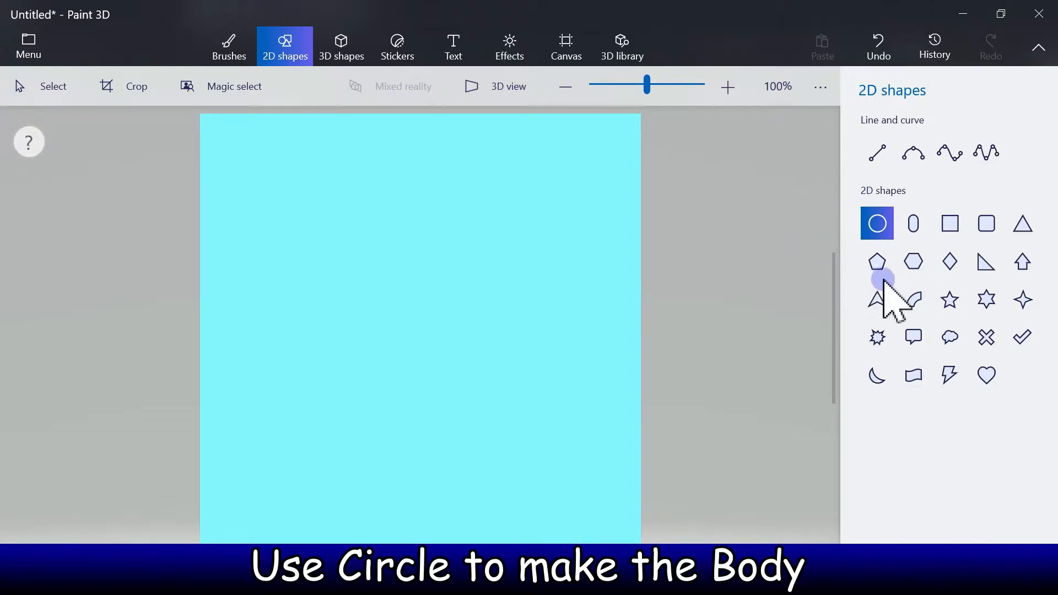
left_click(891, 226)
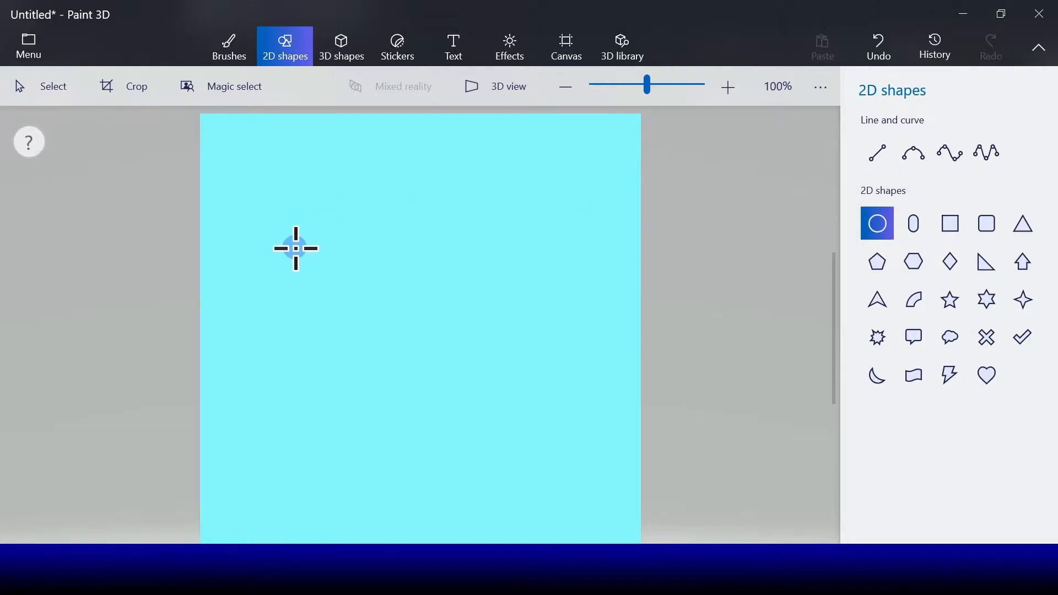
left_click_drag(277, 198, 557, 434)
left_click_drag(396, 342, 420, 368)
left_click_drag(329, 265, 359, 288)
left_click(880, 315)
left_click_drag(879, 318, 874, 315)
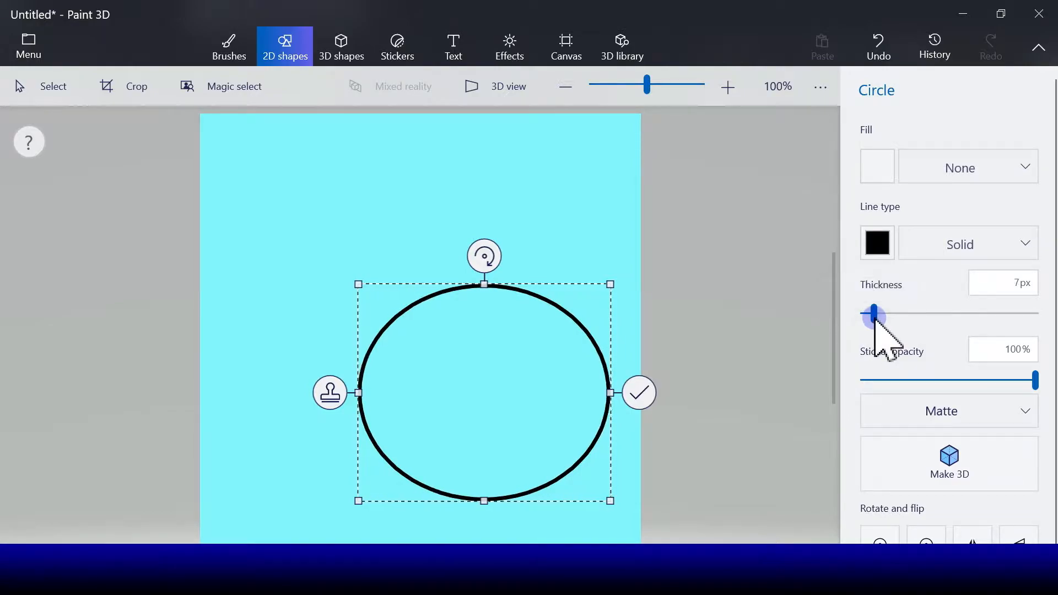
Give the body circle a solid red outline and pink fill, shift it slightly up and right, and commit it.
left_click(880, 246)
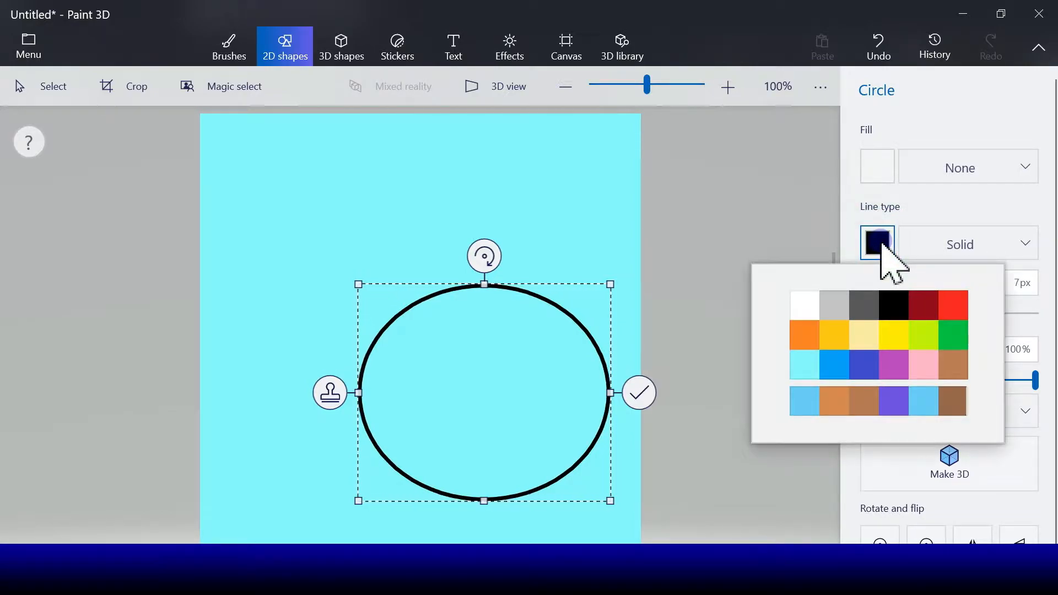
left_click(950, 307)
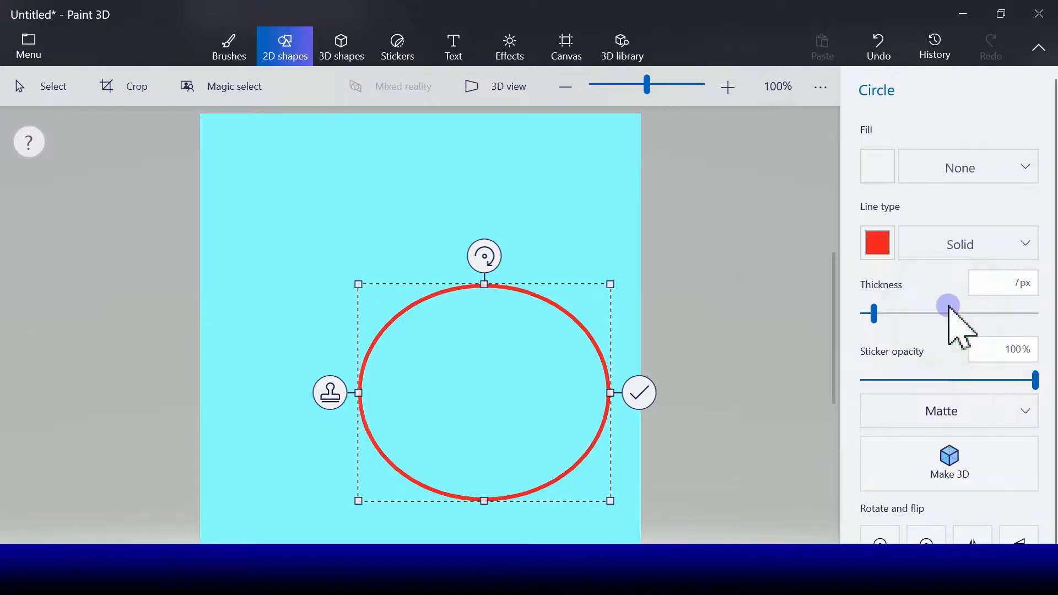
left_click(876, 168)
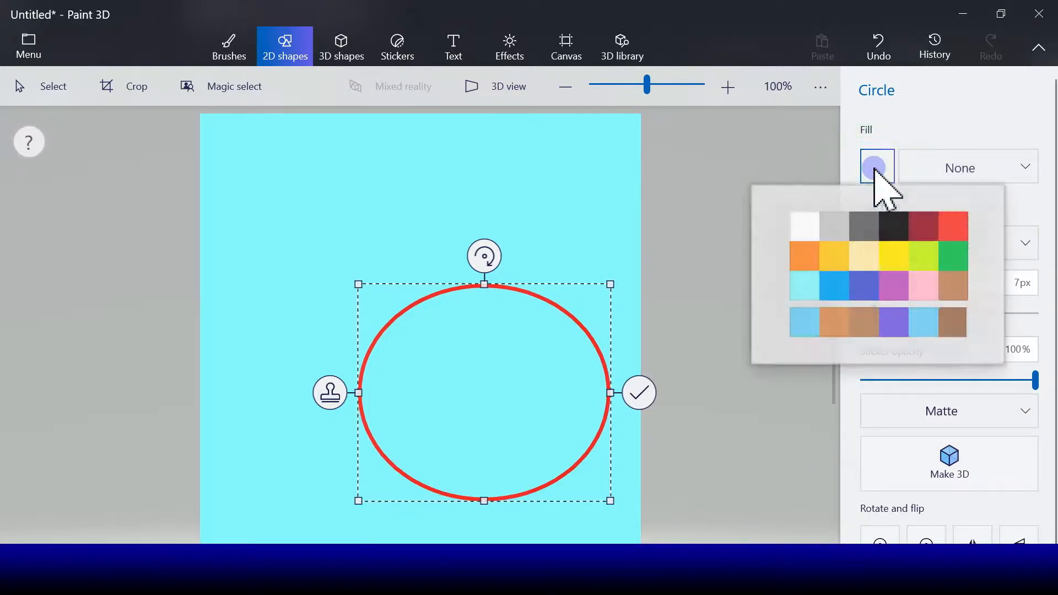
left_click(924, 287)
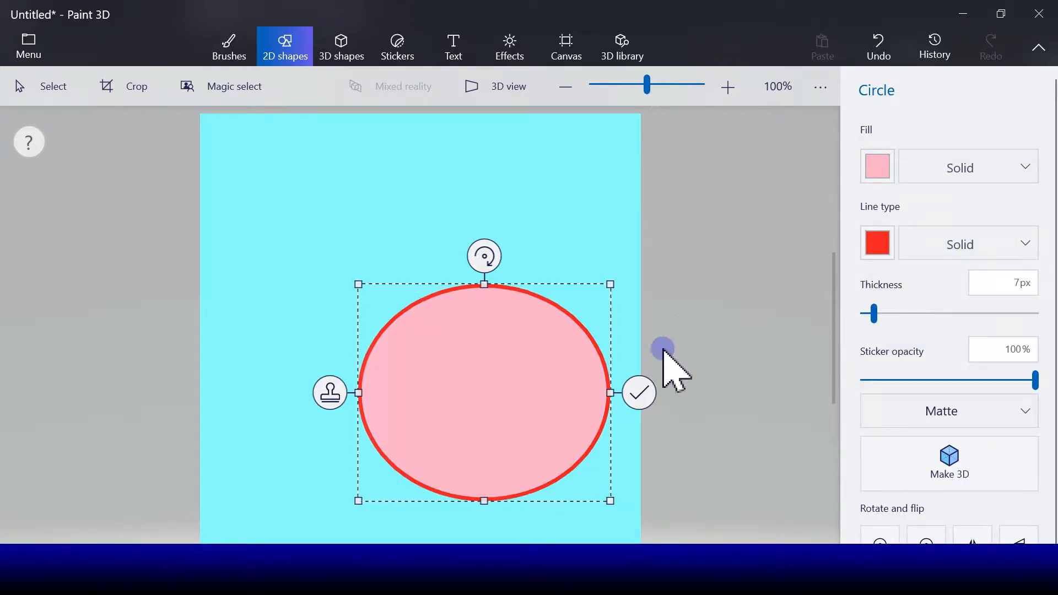
left_click_drag(496, 396, 509, 377)
left_click(648, 362)
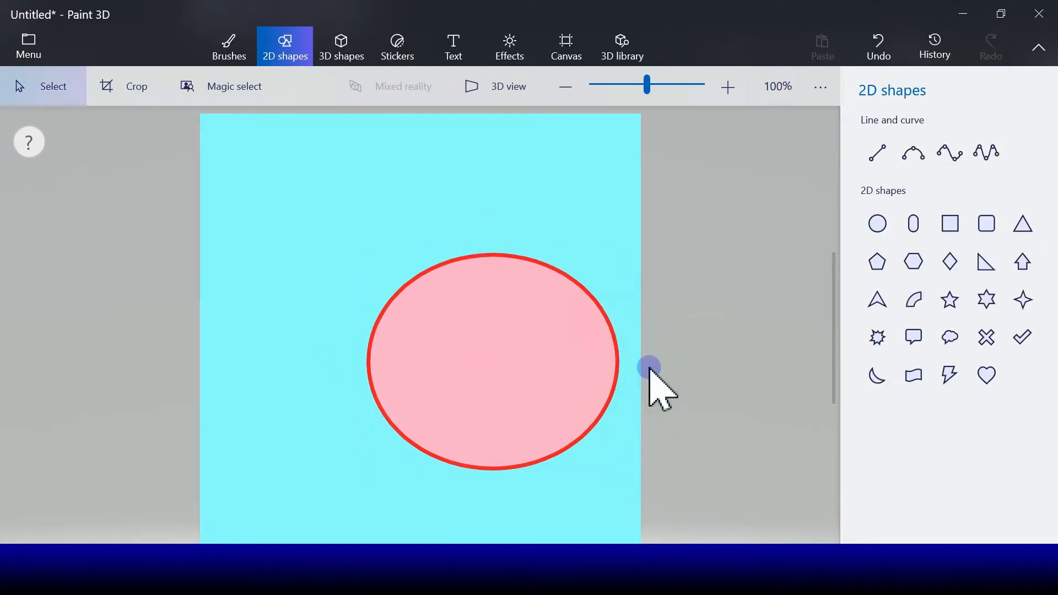
Draw a small circle for the left eye at the middle of the pink body and adjust its position and size.
left_click(878, 233)
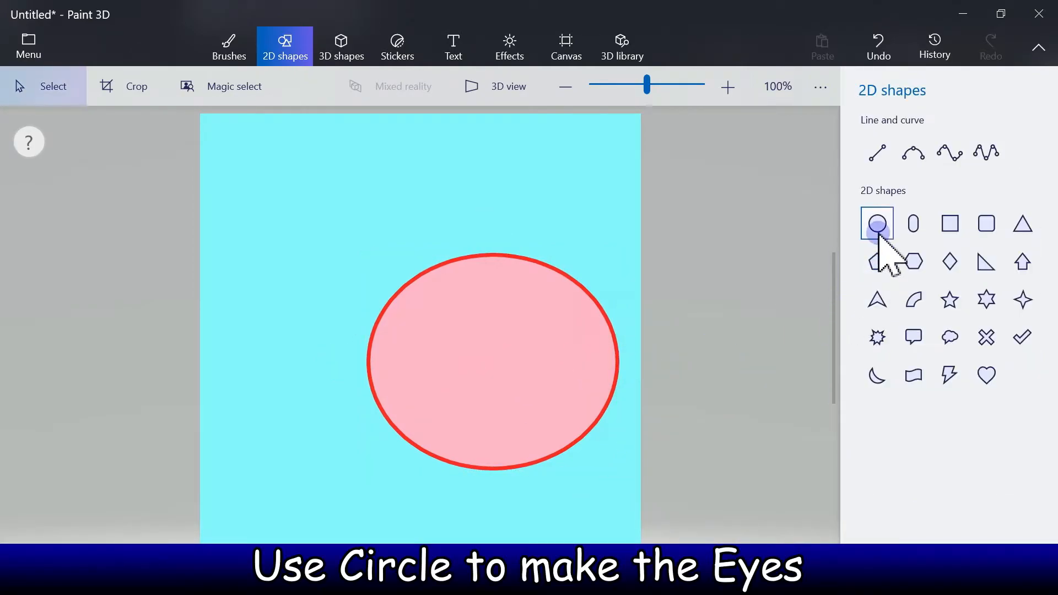
left_click(879, 229)
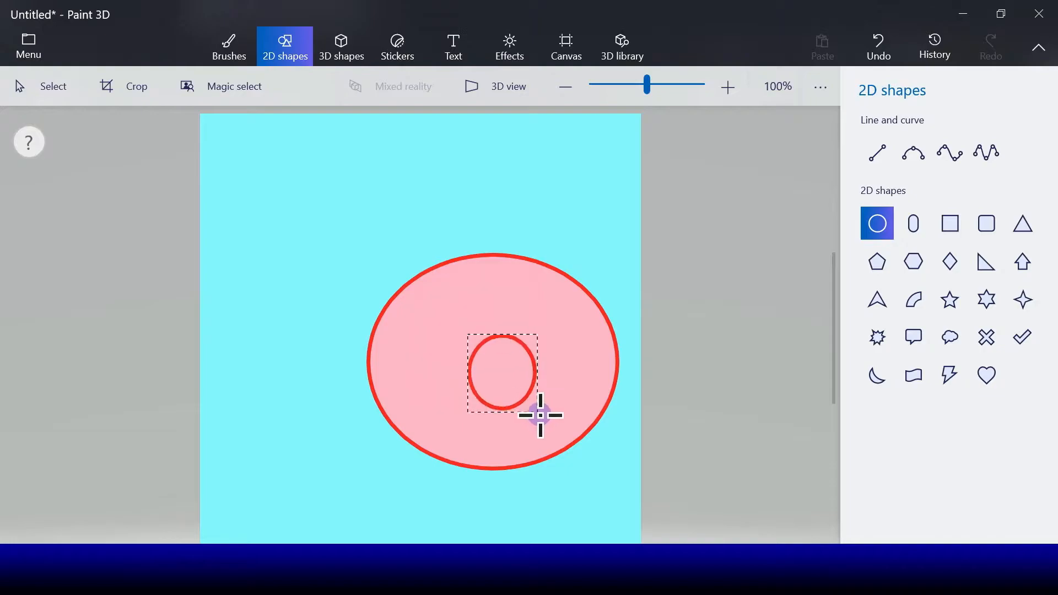
left_click_drag(542, 416, 540, 415)
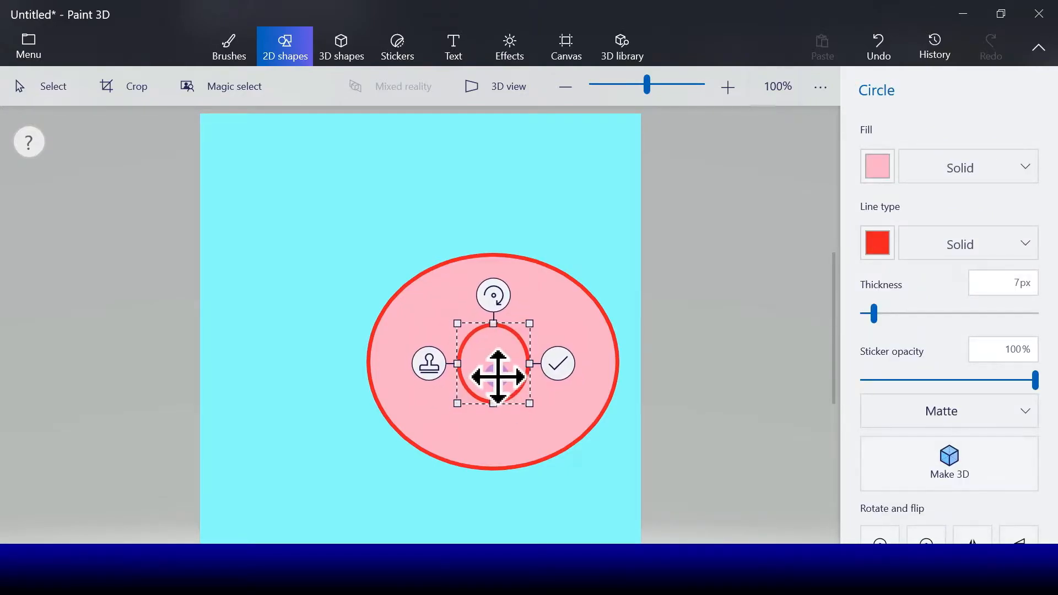
left_click_drag(526, 400, 531, 394)
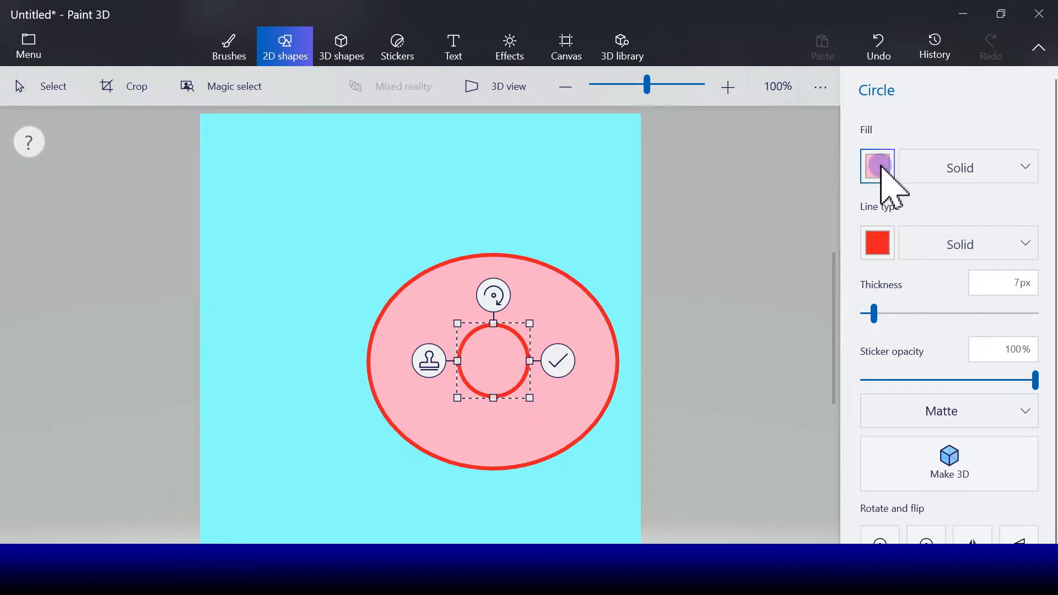
Give the small eye circle a solid black outline and a white fill.
left_click(888, 252)
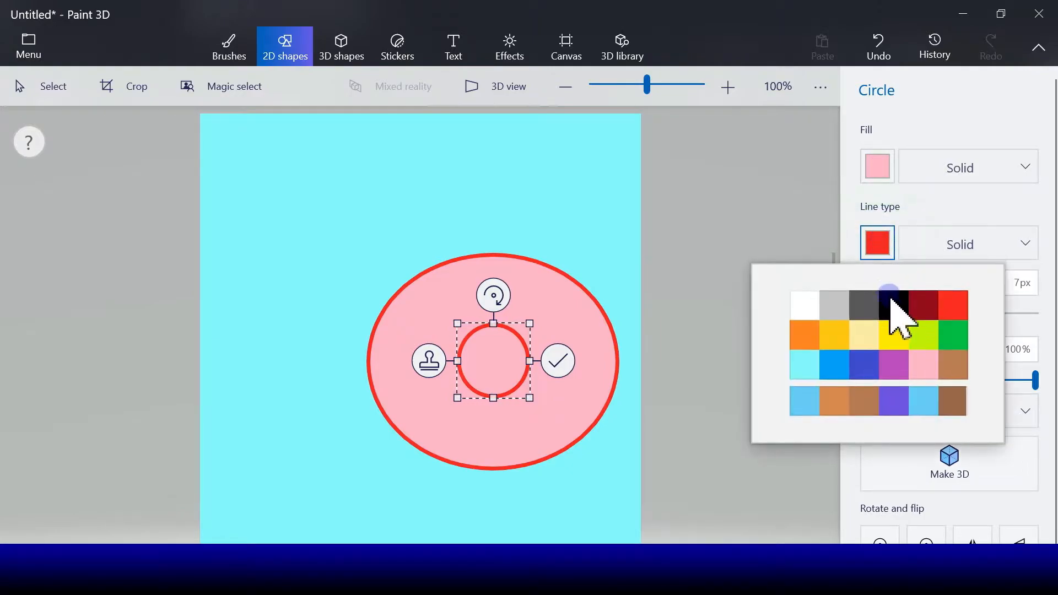
left_click(892, 304)
left_click(880, 174)
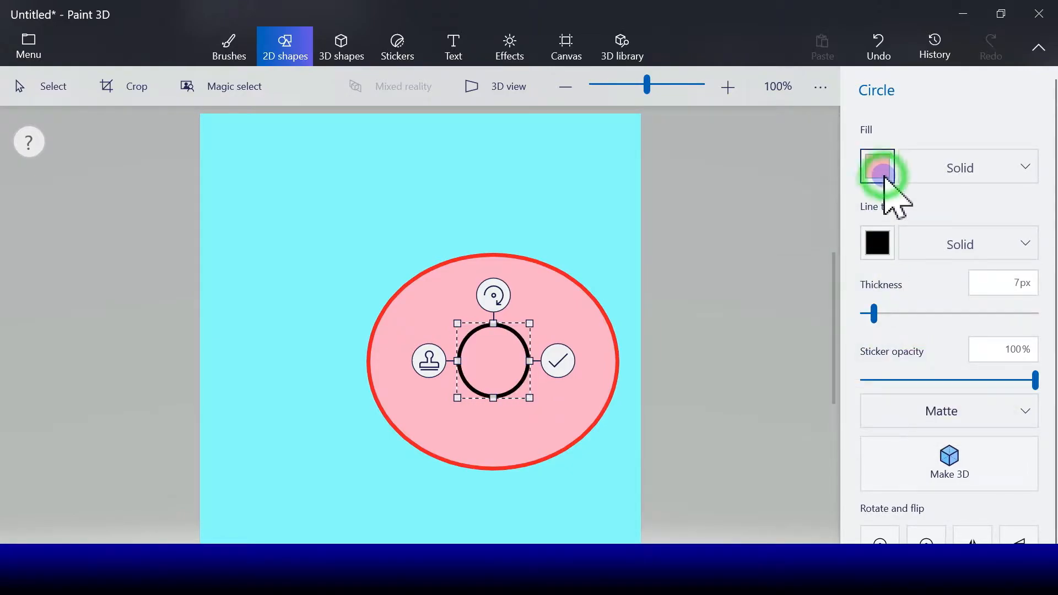
left_click(808, 226)
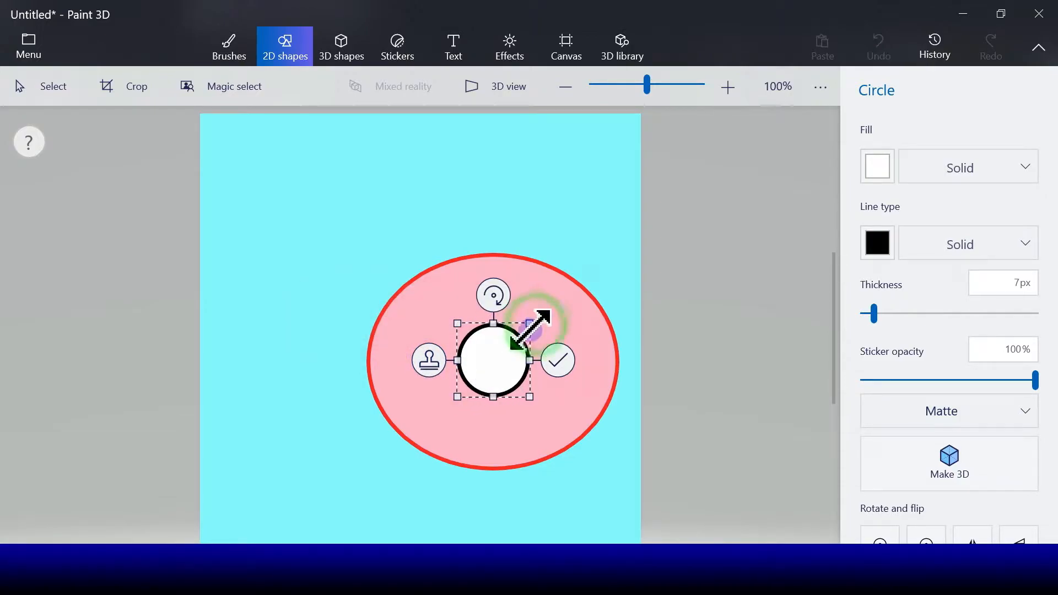
Shrink the eye circle slightly, stamp it, and place a narrower copy near the body's right edge as the second eye.
left_click_drag(530, 325, 522, 333)
left_click(433, 364)
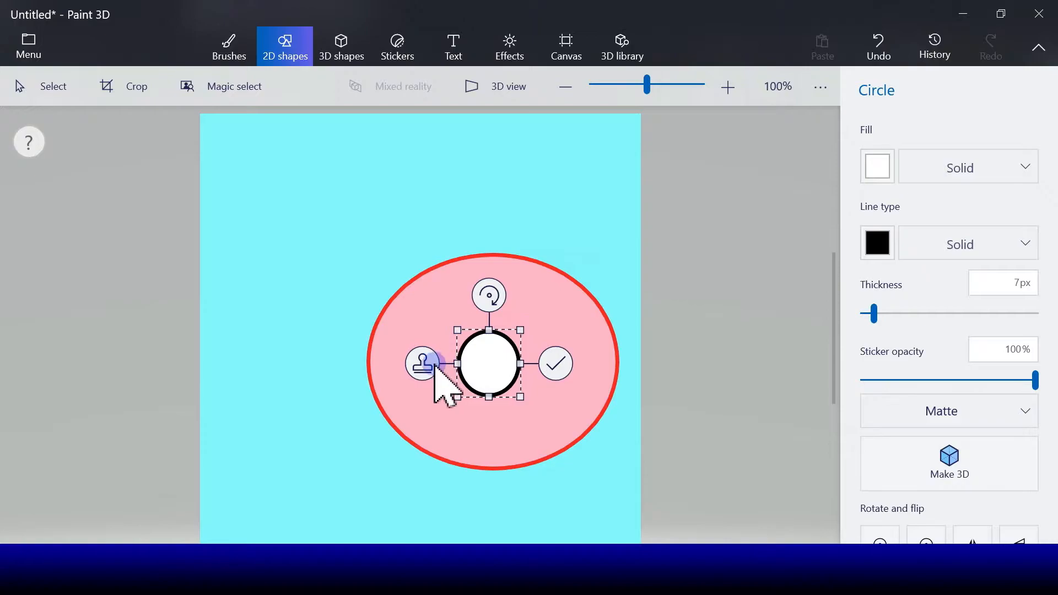
left_click_drag(498, 367, 566, 367)
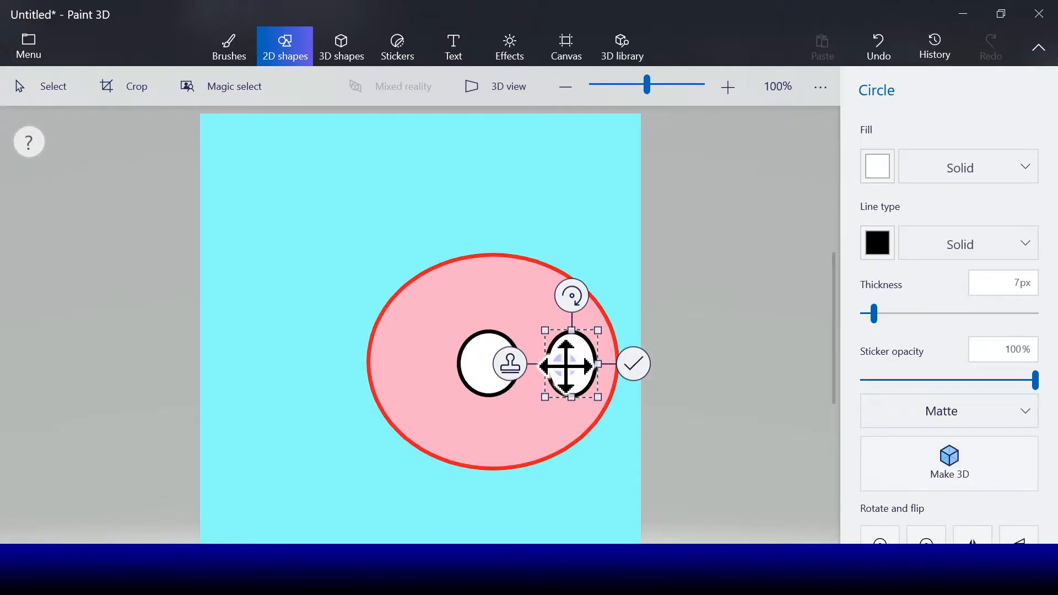
left_click(633, 366)
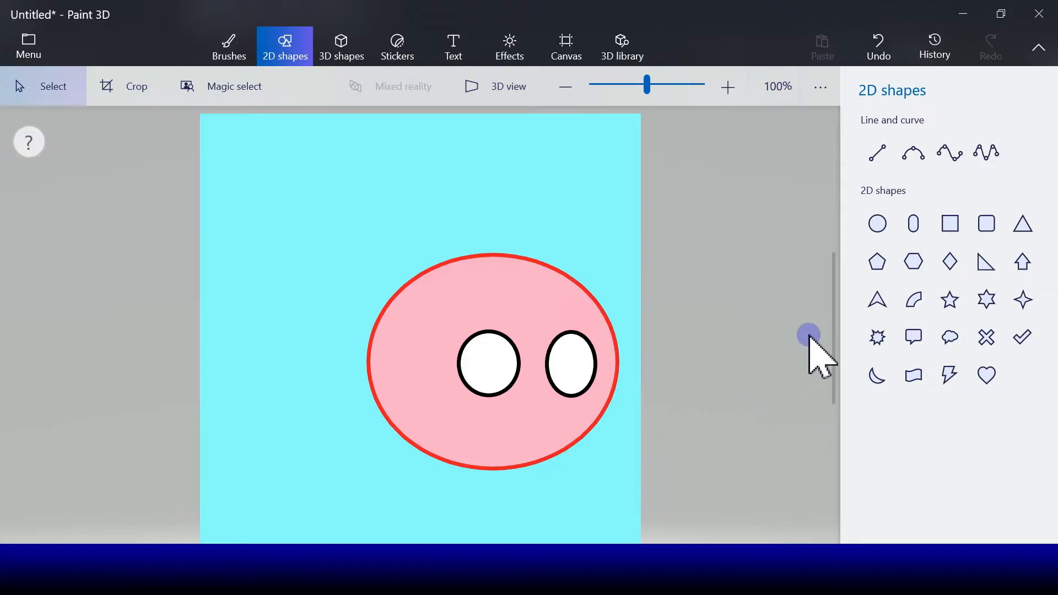
Draw a smaller oval iris inside the left eye and make both its outline and fill blue.
left_click(875, 227)
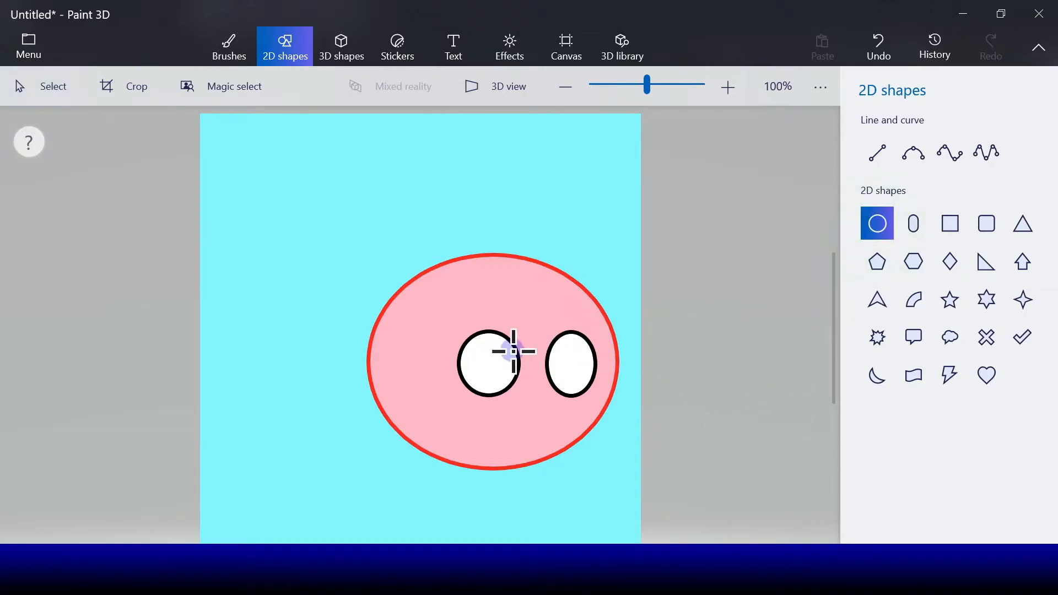
mouse_move(480, 351)
left_mouse_down()
mouse_move(517, 386)
mouse_move(488, 361)
left_mouse_up()
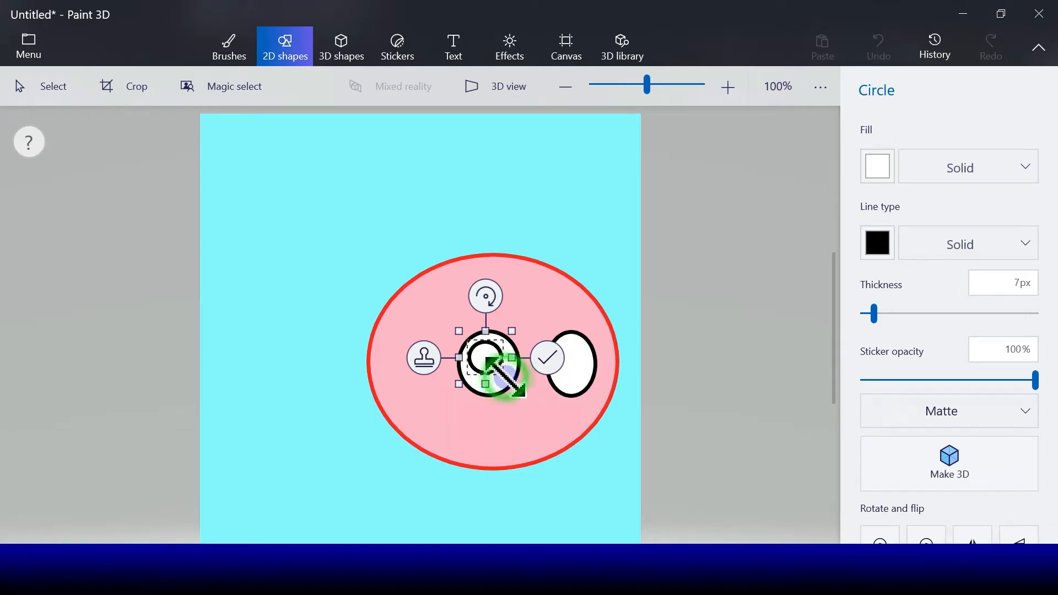
left_click(877, 243)
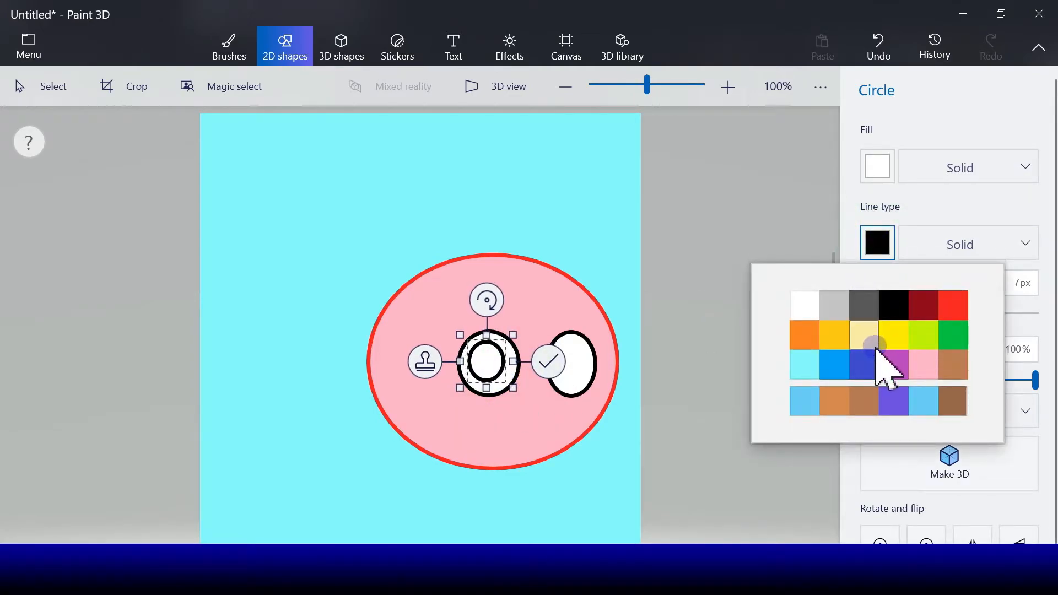
left_click(835, 373)
left_click(877, 167)
left_click(832, 289)
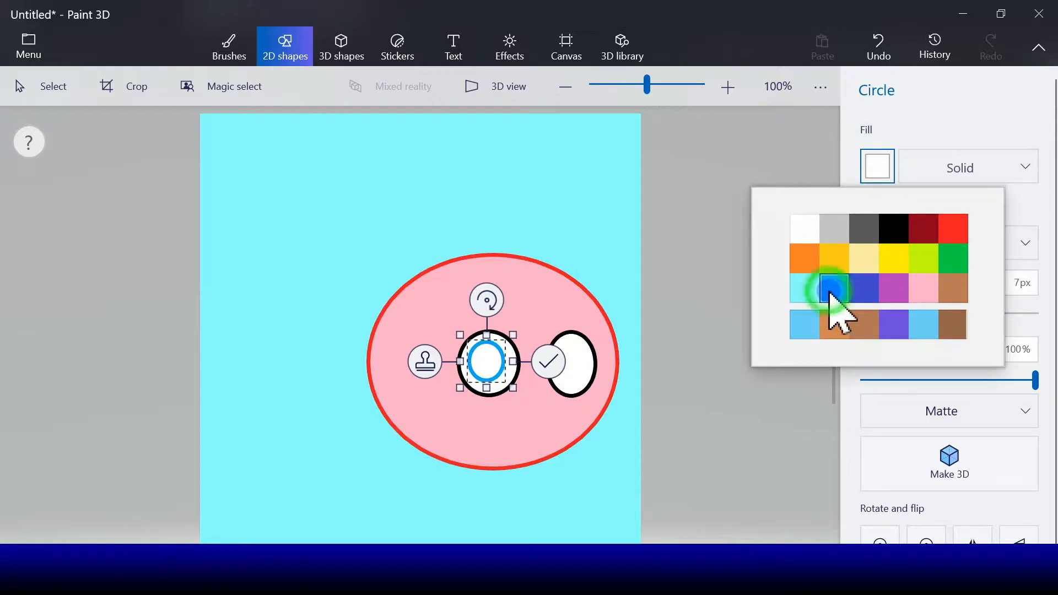
Stamp the blue iris on the left eye and place a slightly narrower copy inside the right eye.
left_click(424, 359)
left_click_drag(492, 369, 566, 361)
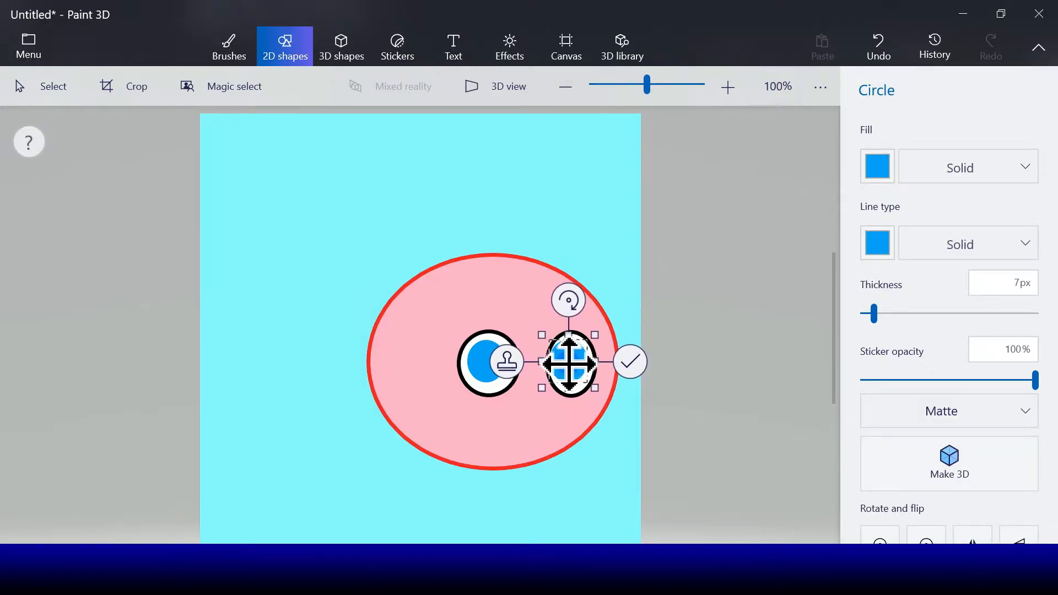
left_click_drag(593, 388, 591, 389)
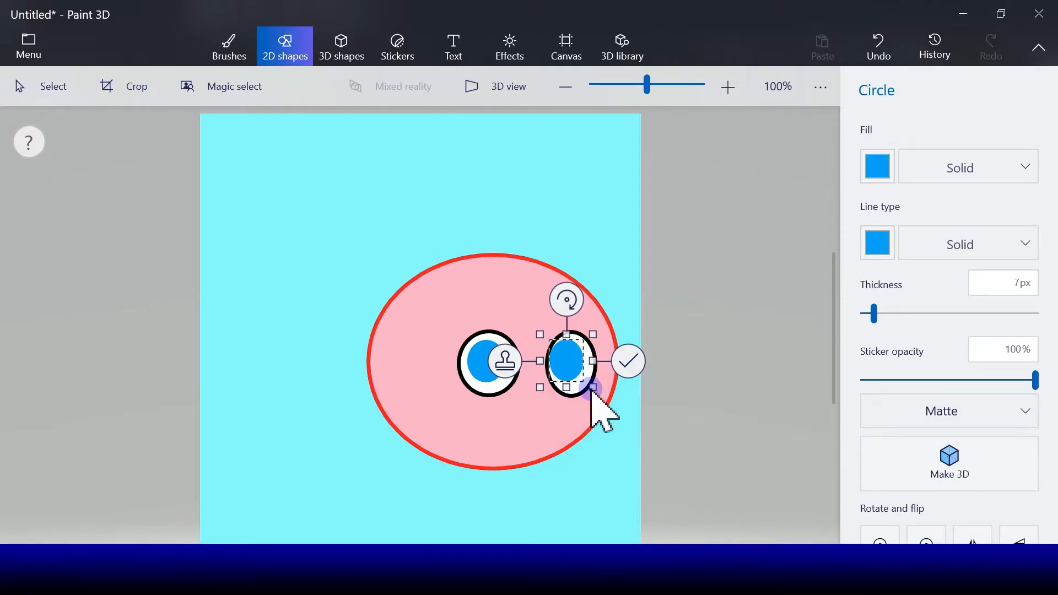
left_click(628, 362)
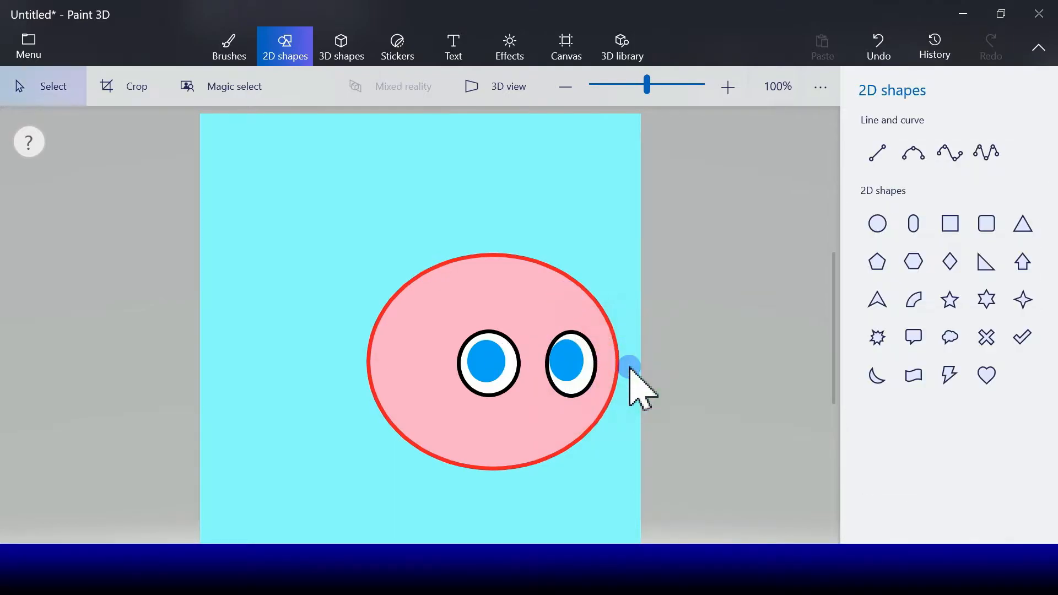
Add a tiny highlight circle with white outline and fill at the upper left of the left eye's blue iris.
left_click(877, 224)
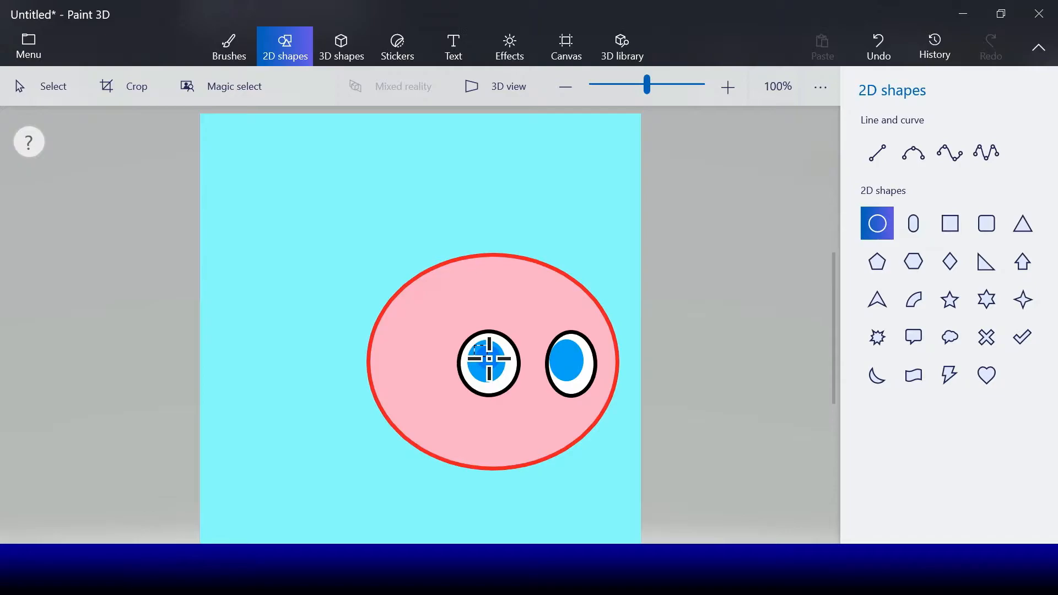
left_click_drag(489, 359, 489, 360)
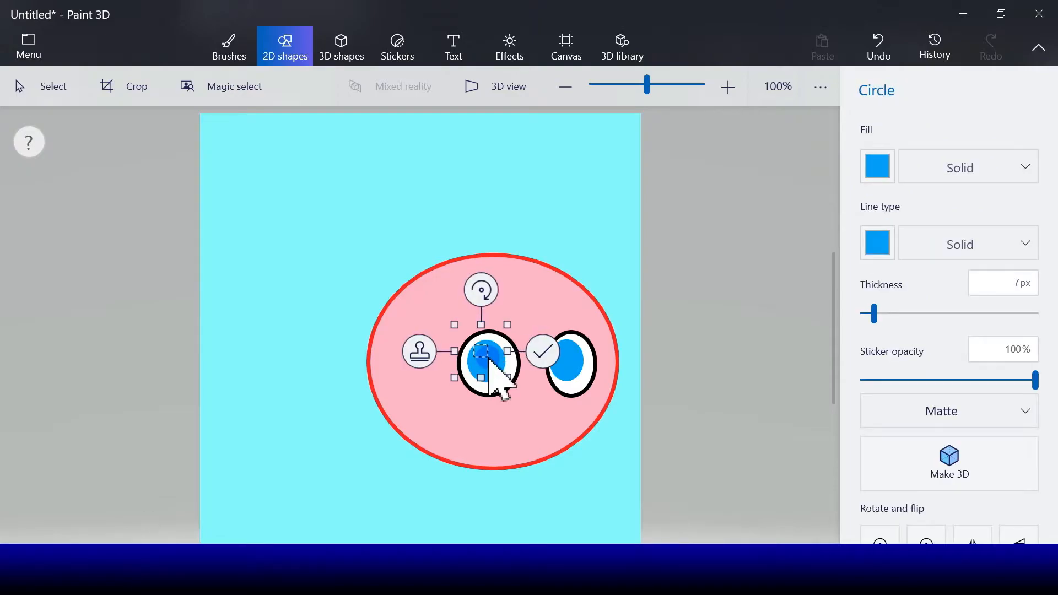
left_click(882, 248)
left_click(804, 303)
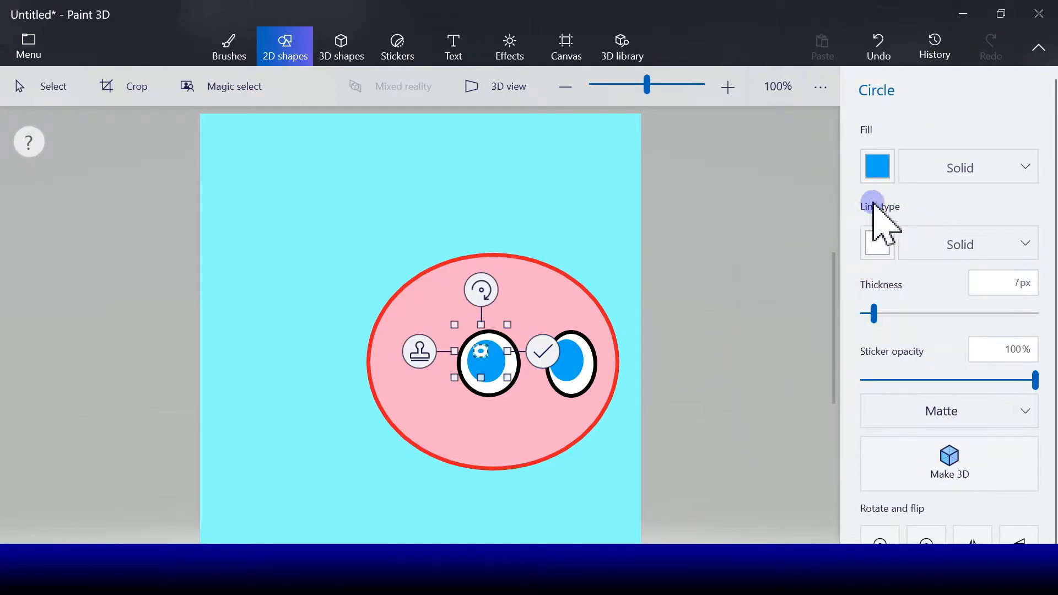
left_click(888, 175)
left_click(810, 226)
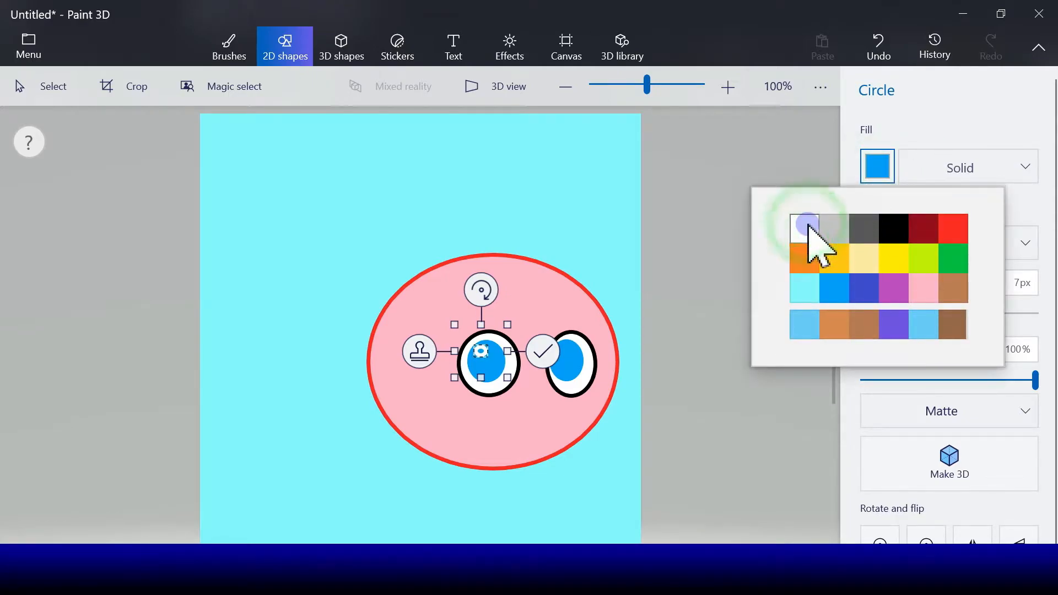
left_click_drag(505, 382, 487, 361)
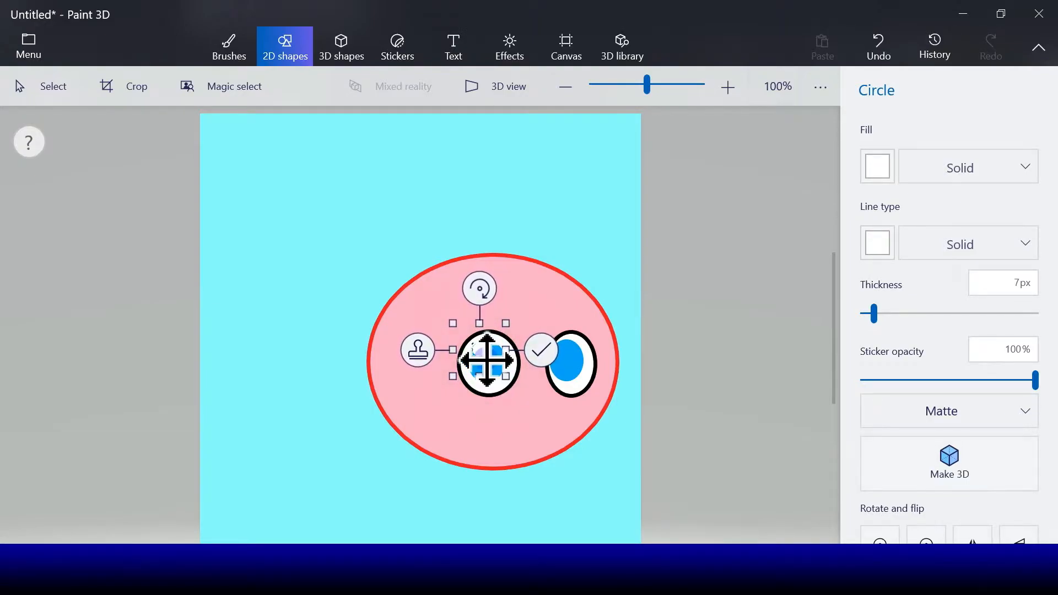
left_click_drag(487, 361, 485, 358)
key("Return")
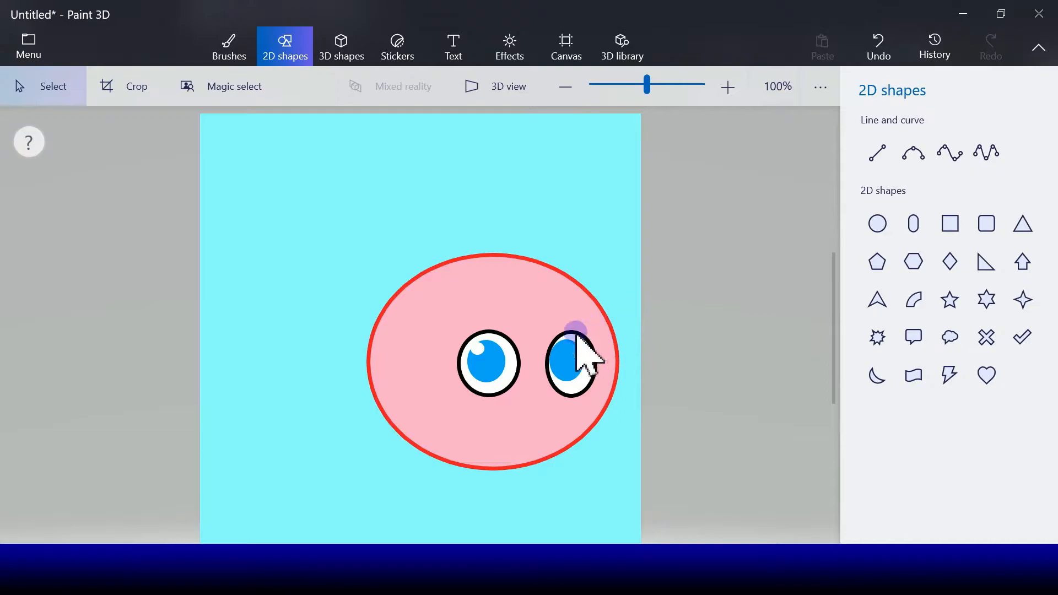
Add a tiny white highlight circle at the upper left of the right eye's blue iris.
left_click(877, 223)
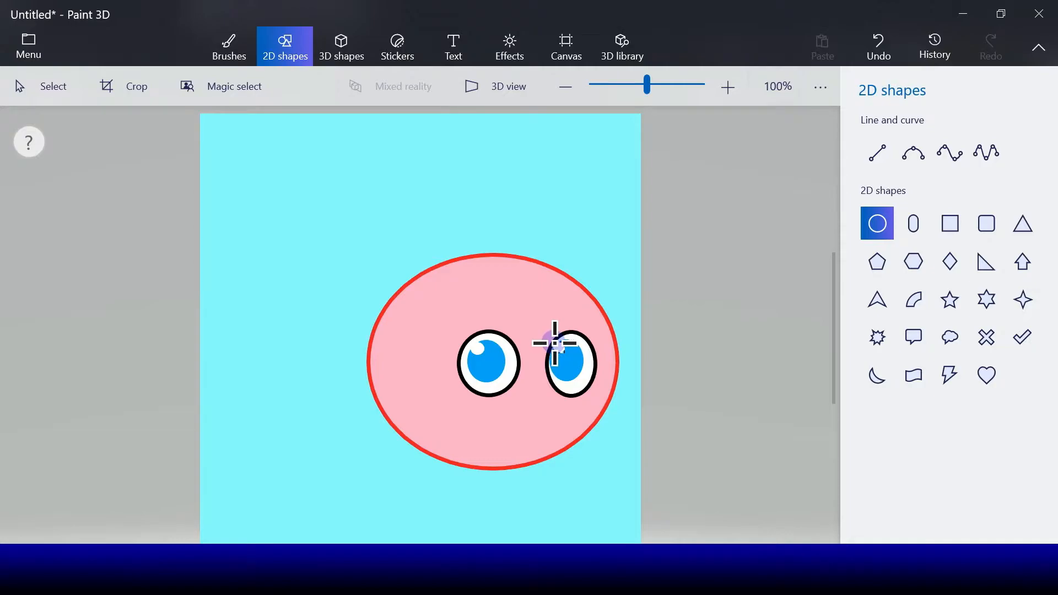
left_click(554, 342)
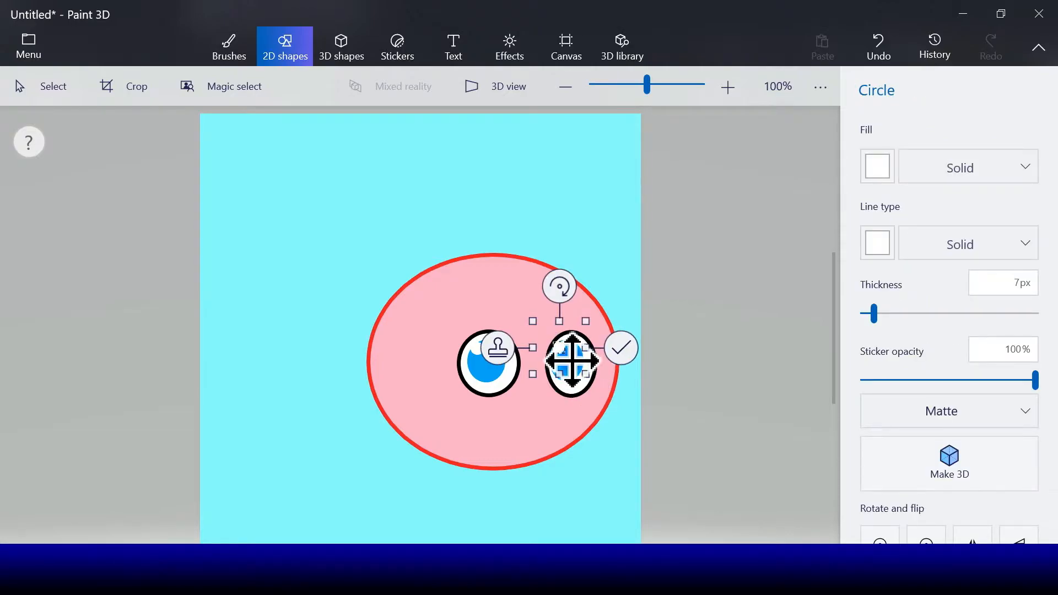
left_click_drag(572, 361, 573, 355)
left_click(620, 347)
left_click(670, 380)
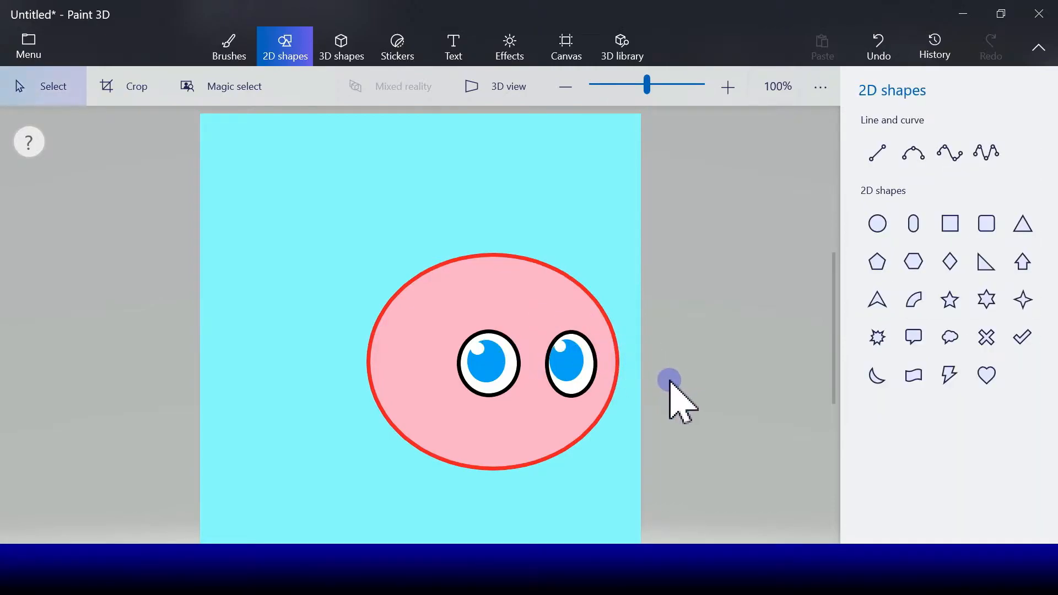
Draw a white 4-point curve across the lower part of the pink body, starting at its lower edge.
left_click(920, 159)
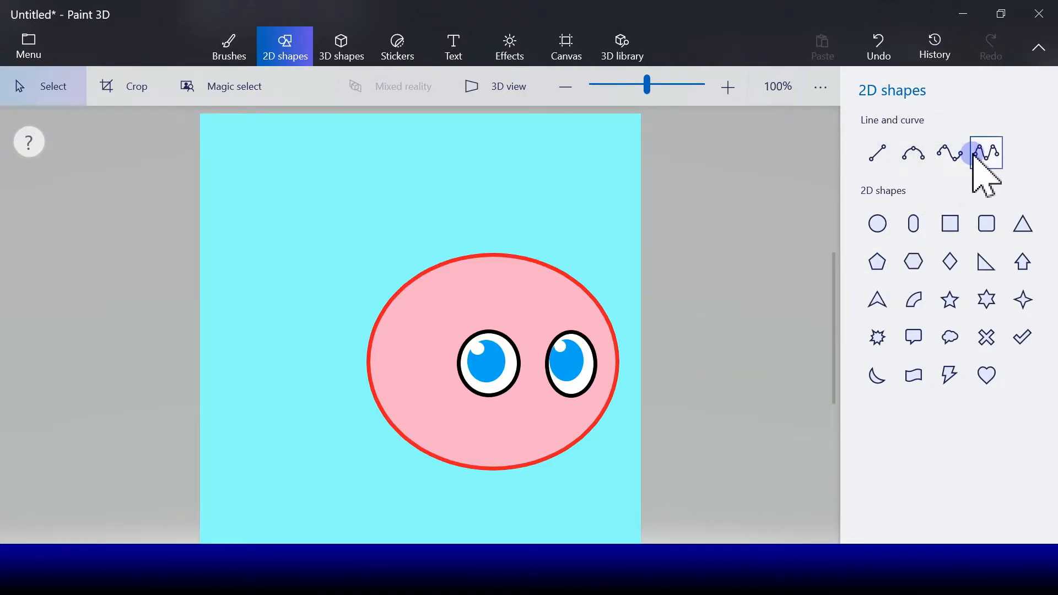
left_click(948, 154)
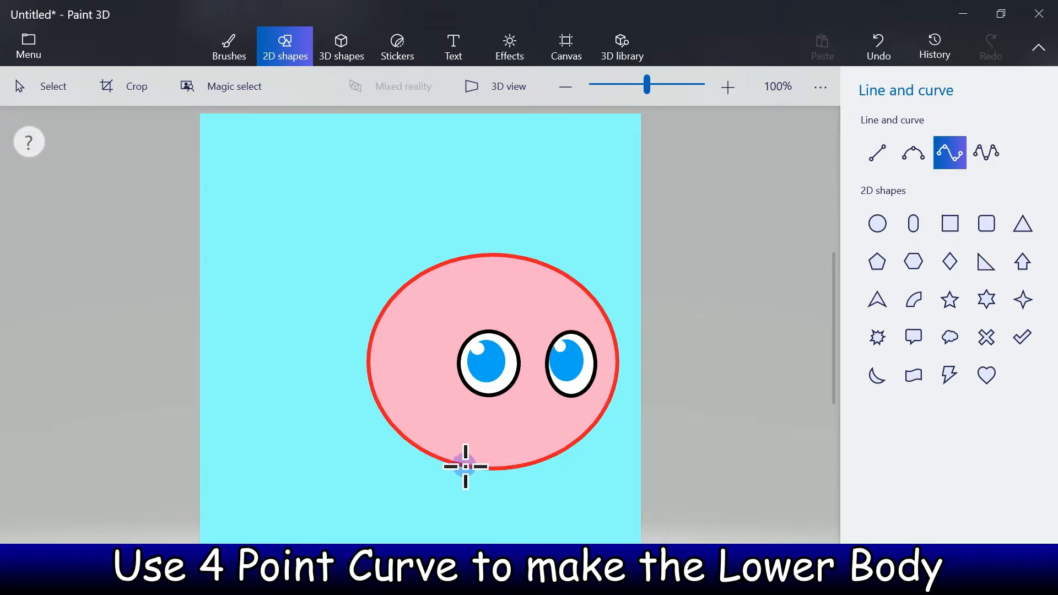
mouse_move(463, 461)
left_mouse_down()
mouse_move(510, 406)
mouse_move(554, 418)
left_mouse_up()
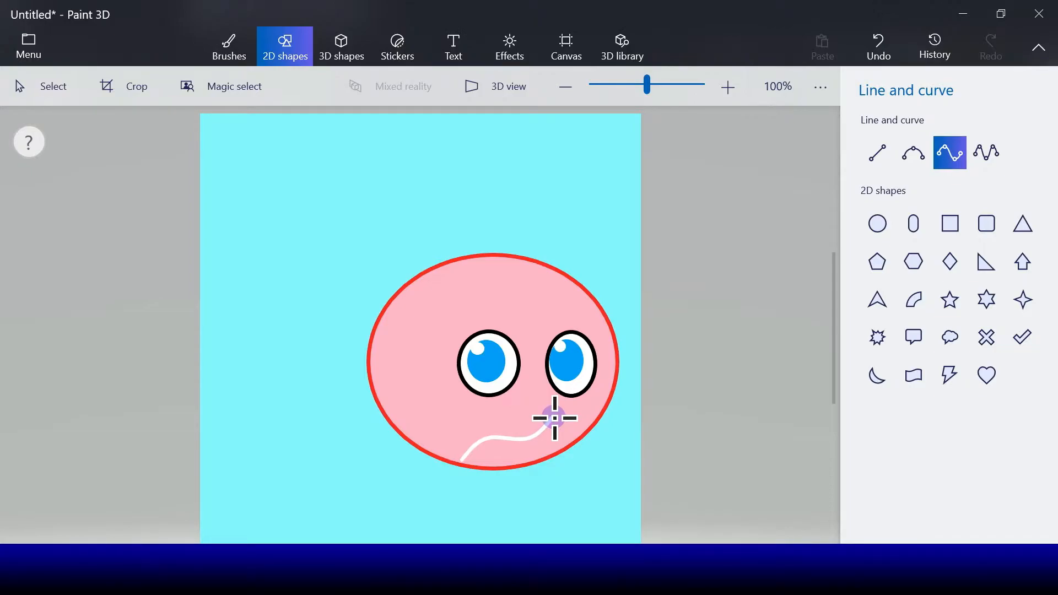
left_click_drag(555, 418, 554, 417)
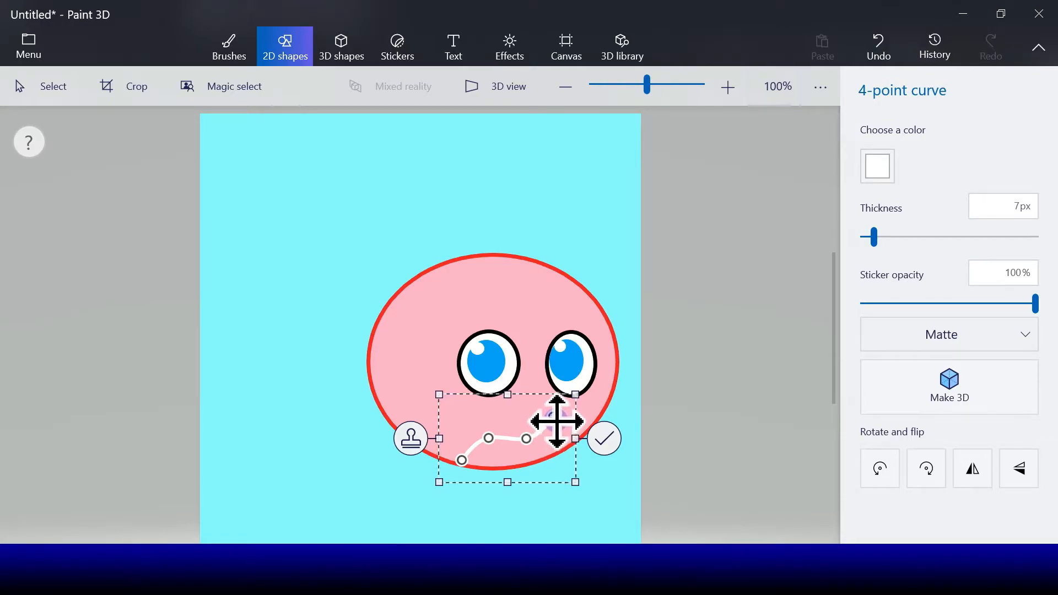
Reshape the white curve into a rounded arch below the eyes with both ends near the body's lower outline, and commit it.
left_click_drag(555, 421, 546, 443)
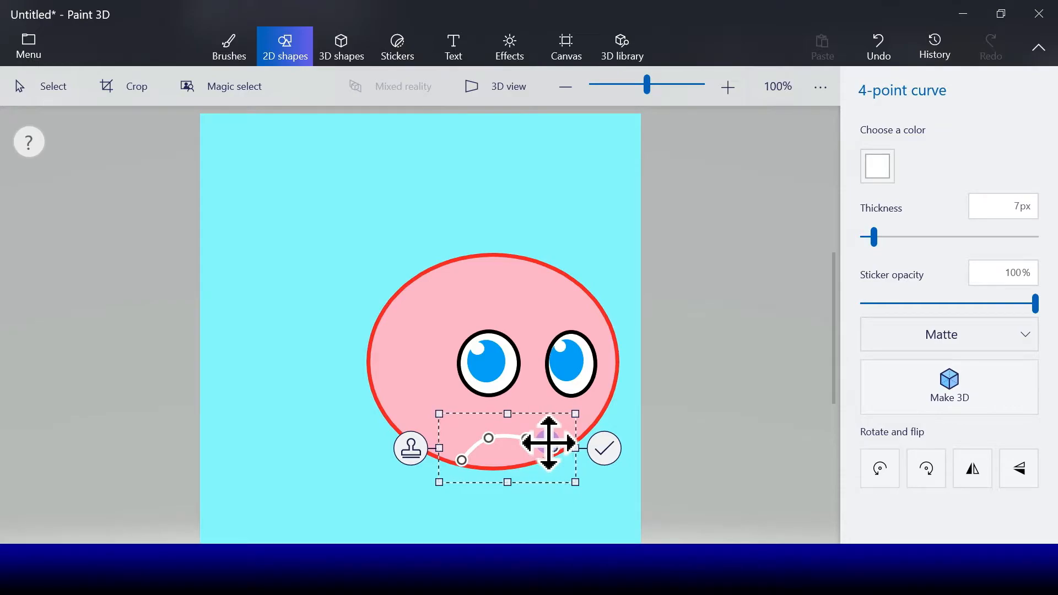
left_click_drag(535, 436, 532, 428)
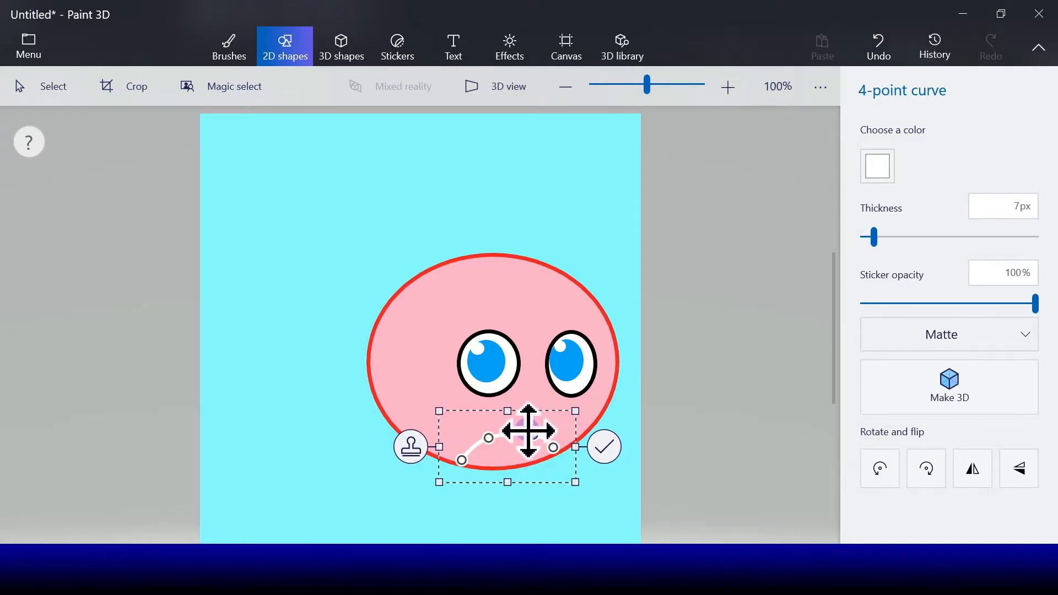
left_click_drag(503, 453, 544, 436)
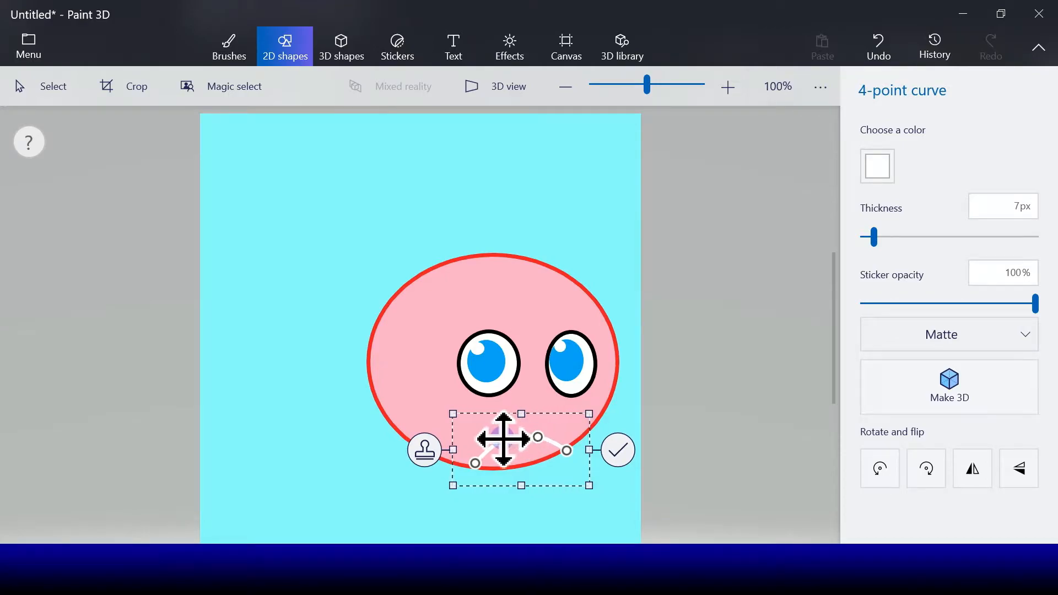
left_click_drag(503, 438, 545, 414)
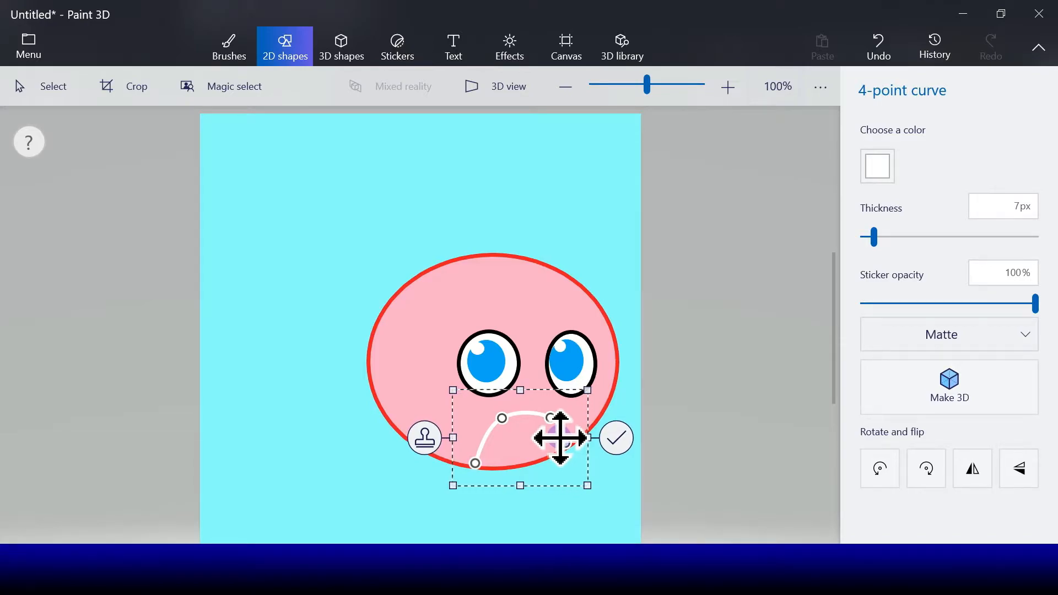
left_click_drag(503, 418, 501, 419)
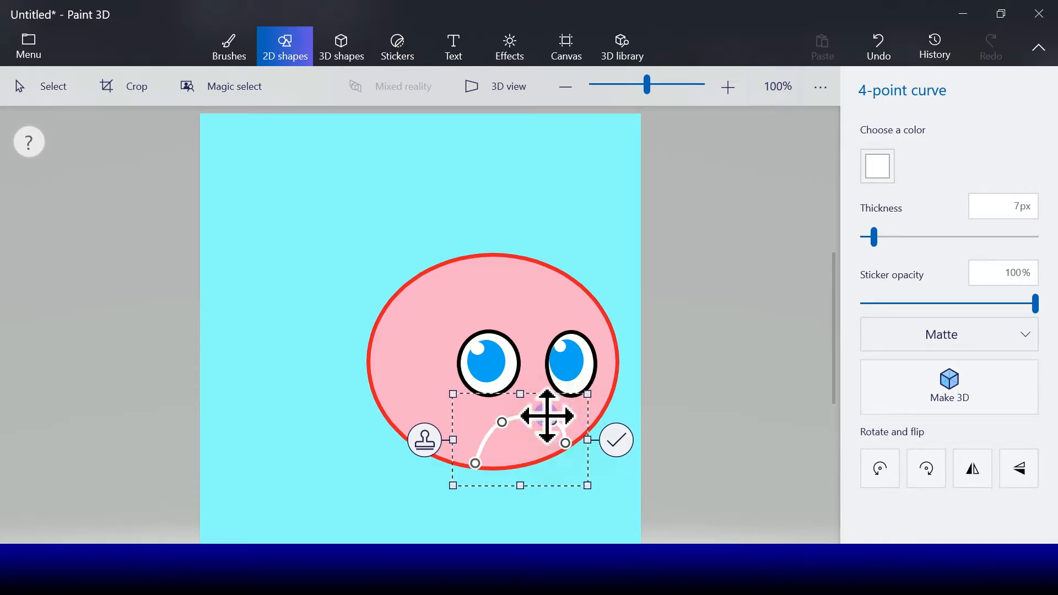
left_click(616, 439)
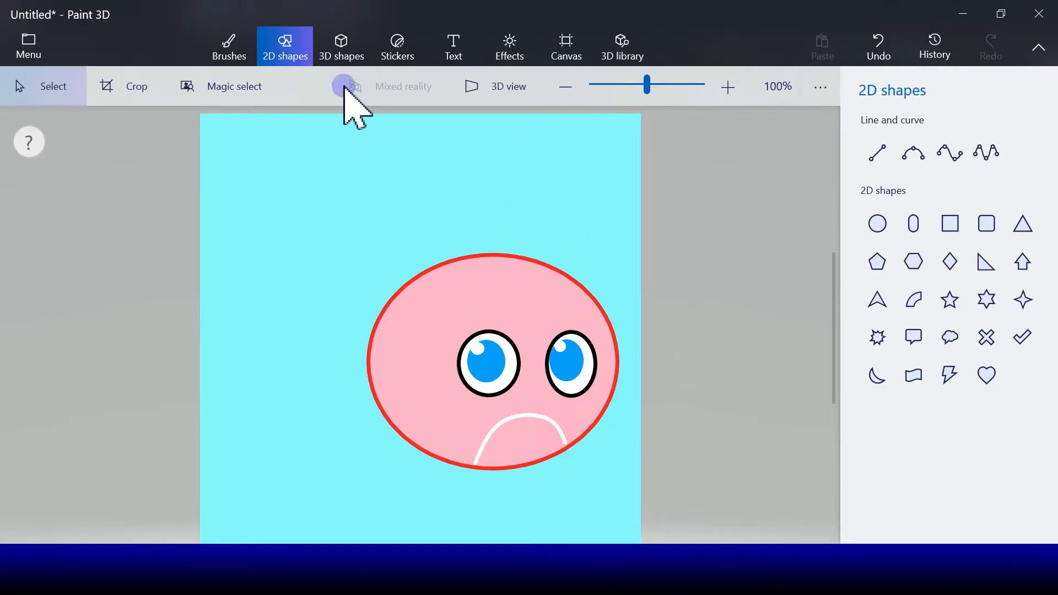
Try to fill the area under the arch with white, and undo the fill.
left_click(237, 58)
left_click(1020, 180)
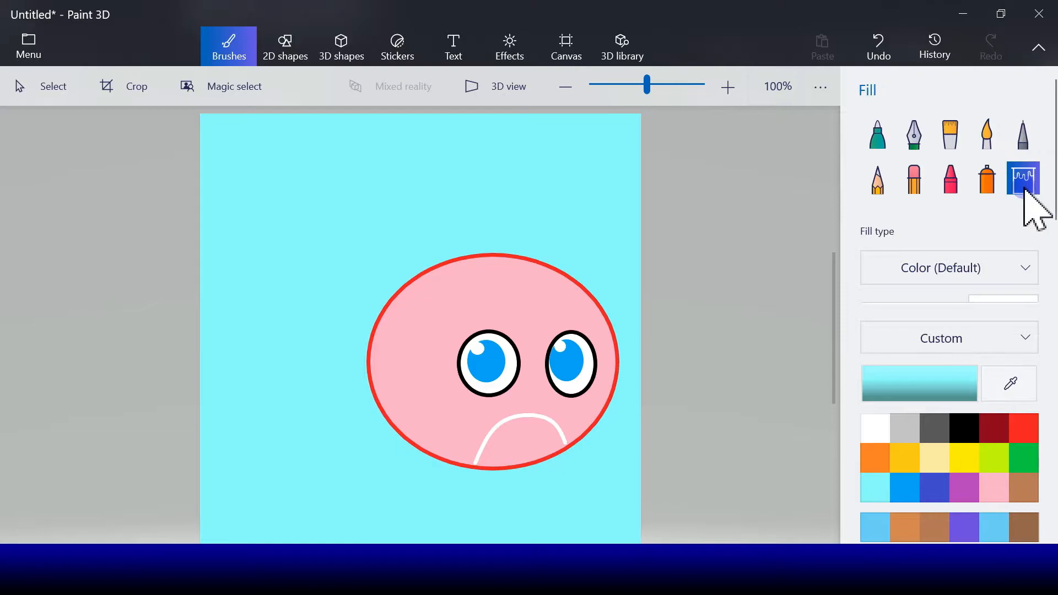
left_click(876, 428)
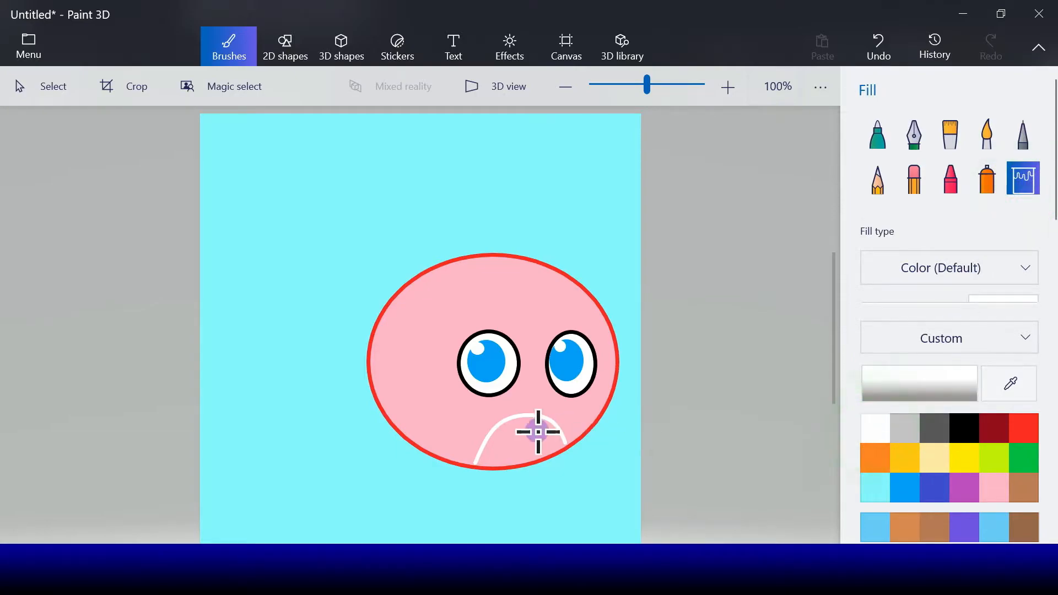
left_click(500, 433)
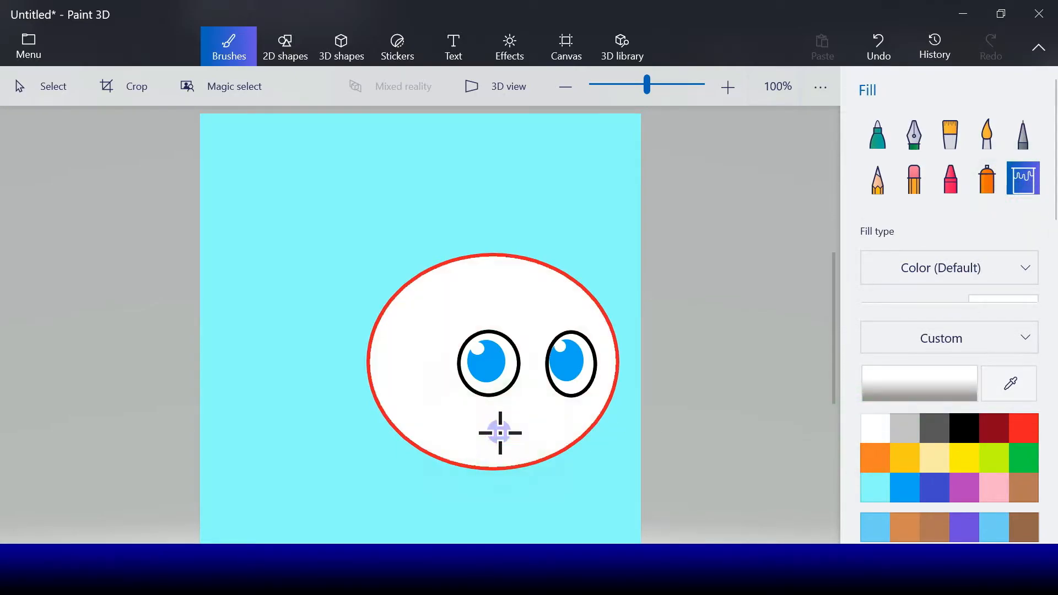
left_click(886, 54)
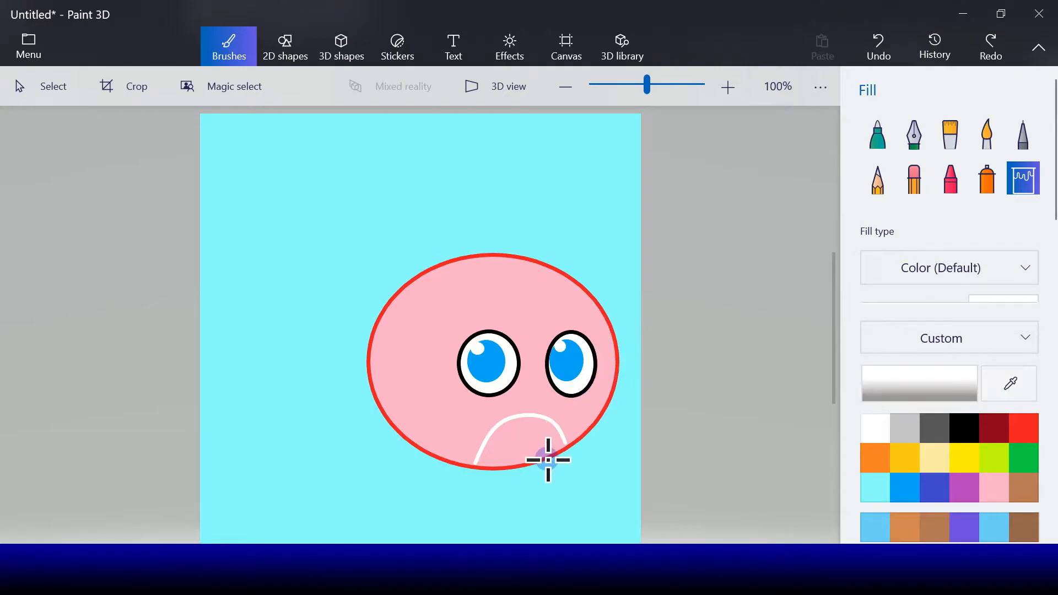
Close the gap at the arch's right end with the white Marker and fill the area under the arch with white.
left_click(886, 138)
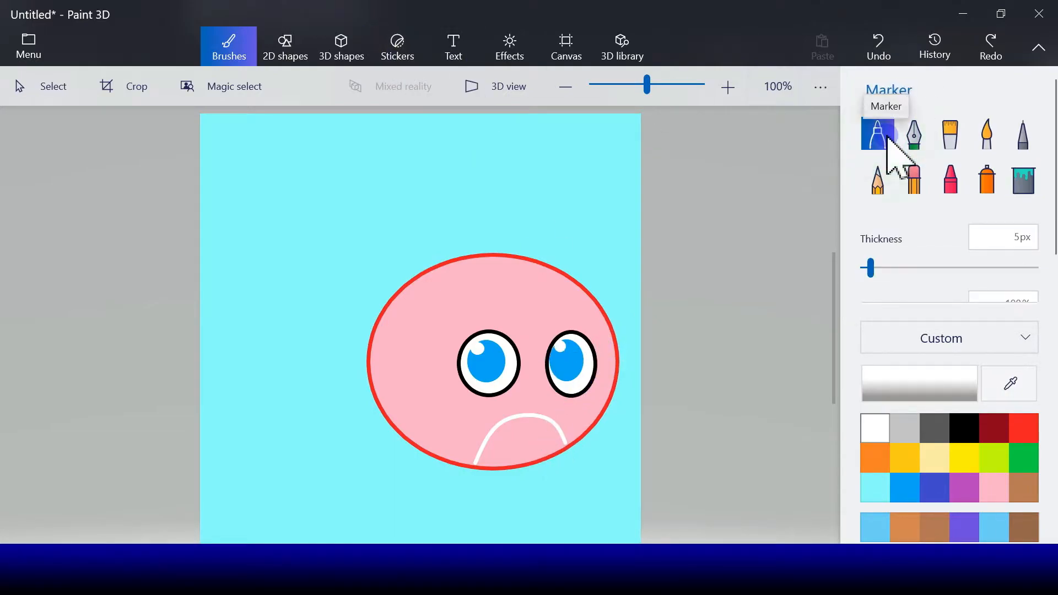
left_click(565, 443)
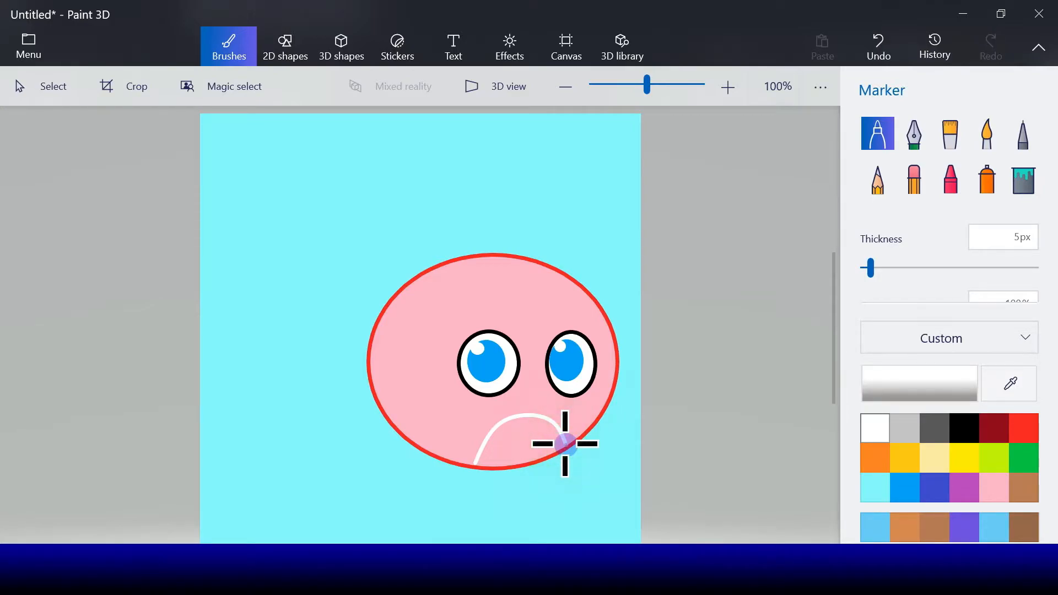
left_click(565, 444)
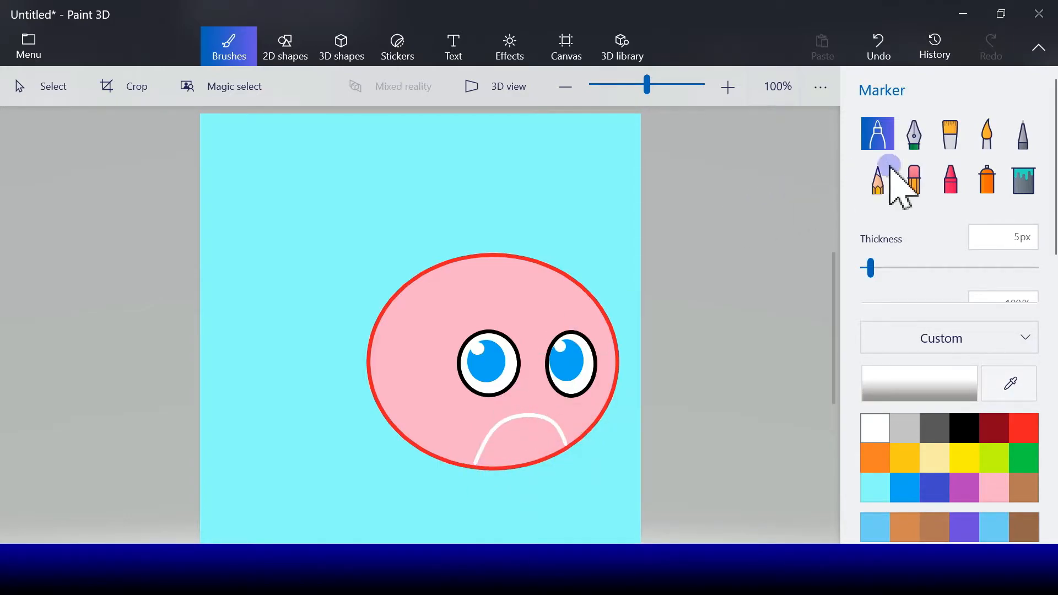
left_click(1025, 179)
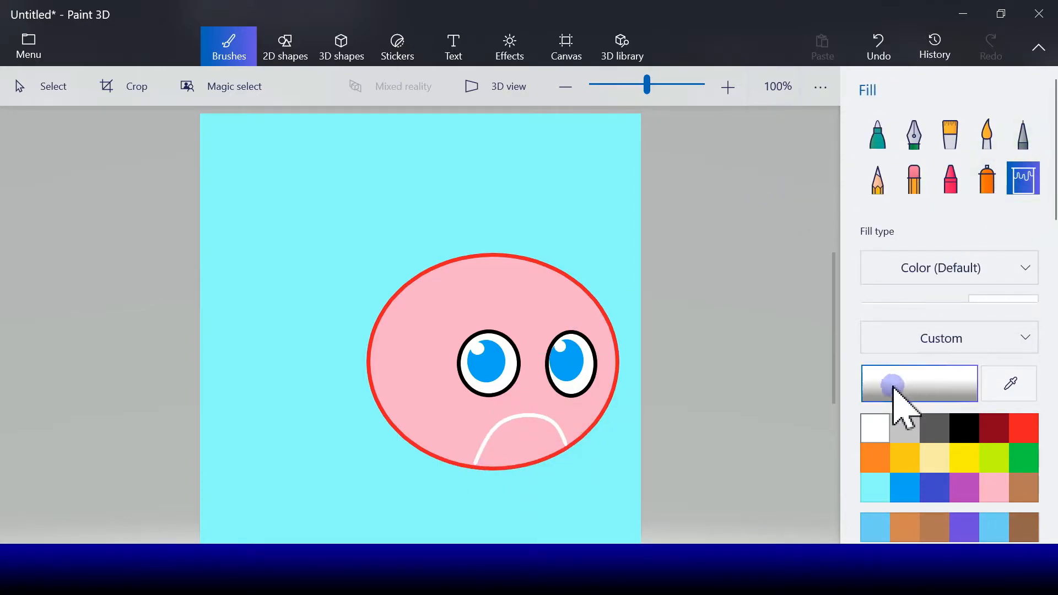
left_click(535, 436)
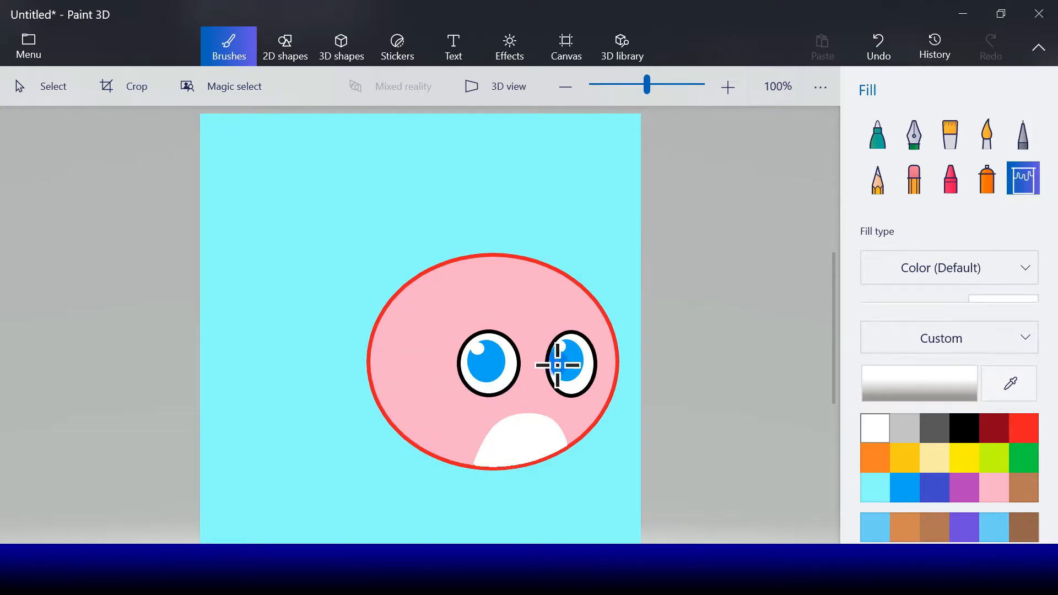
Draw a short 3-point curve between the eyes, just above the white belly patch, as the mouth's left half.
left_click(287, 48)
left_click(911, 154)
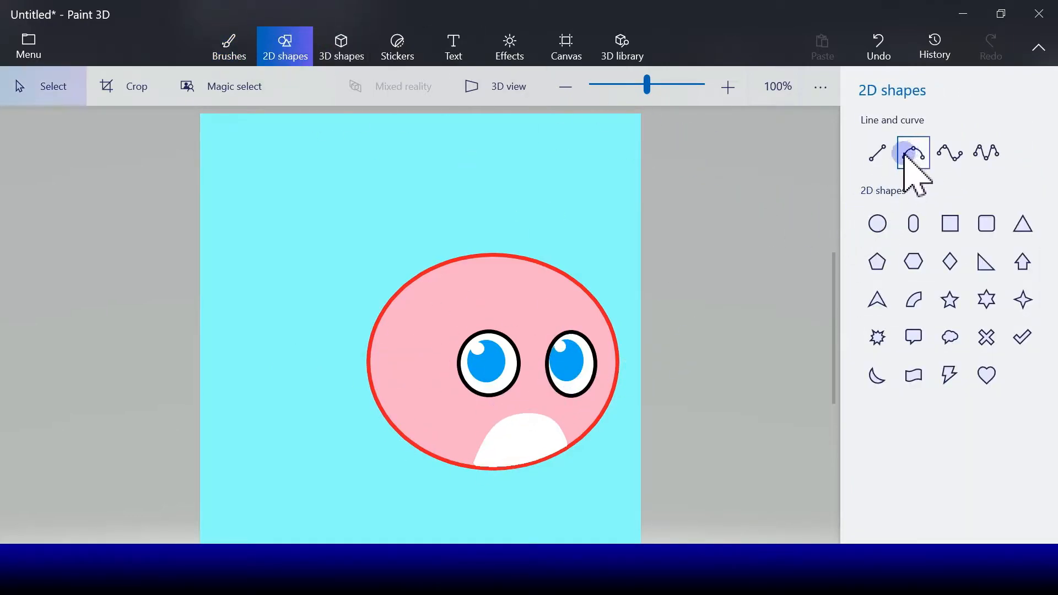
left_click(910, 157)
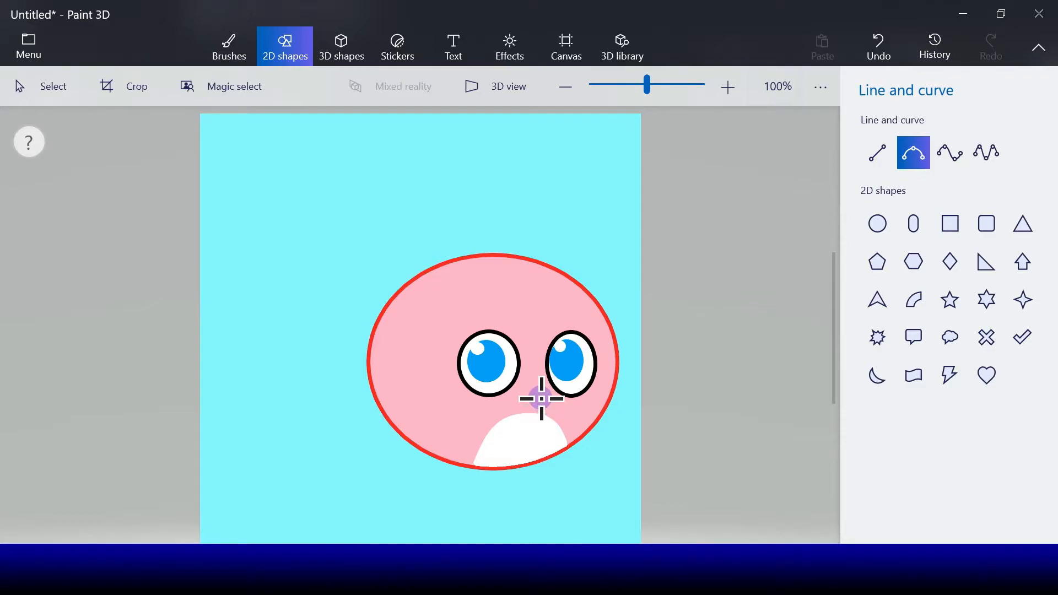
left_click_drag(542, 398, 504, 401)
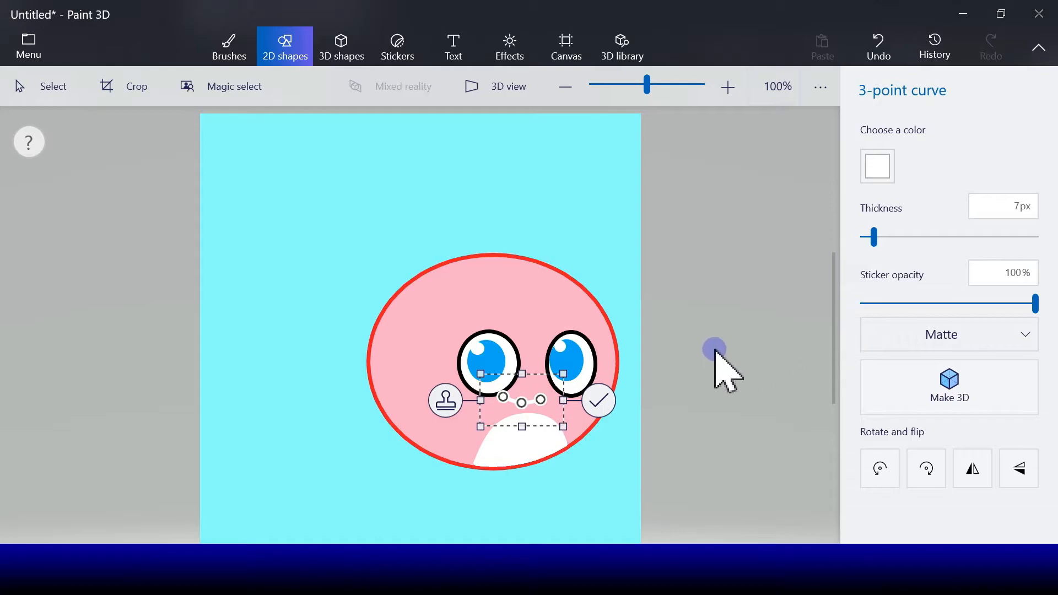
Make the mouth curve red and 5 px thick, adjust its points so it rises toward the mouth's centre, and commit it.
left_click(875, 166)
left_click(951, 223)
left_click_drag(874, 238, 871, 238)
left_click_drag(503, 397, 493, 398)
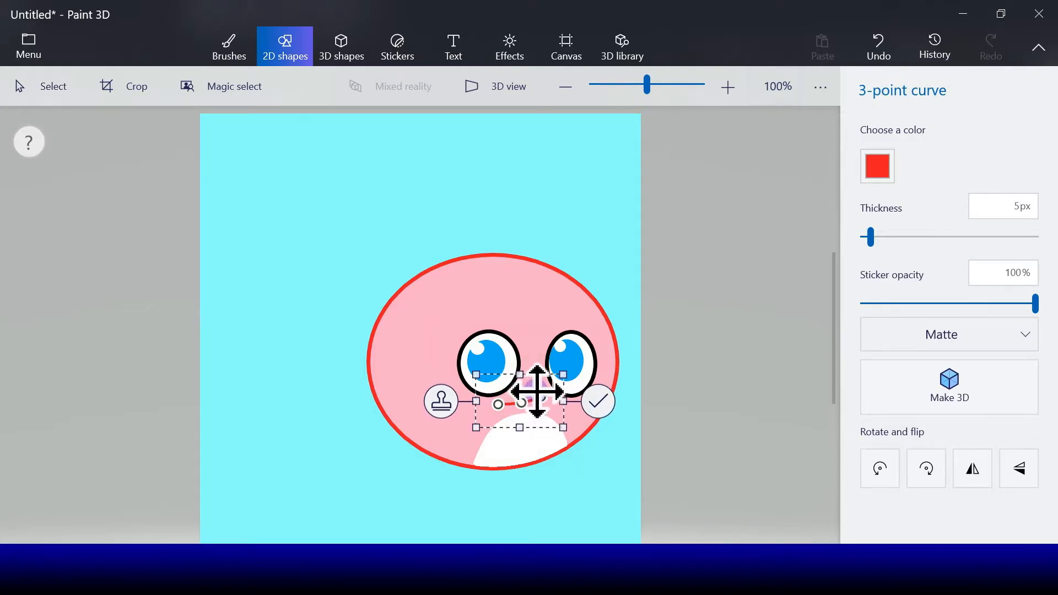
left_click(593, 401)
Draw a red 3-point curve sloping from the mouth's central peak to just below the right eye as the mouth's right half.
left_click(910, 157)
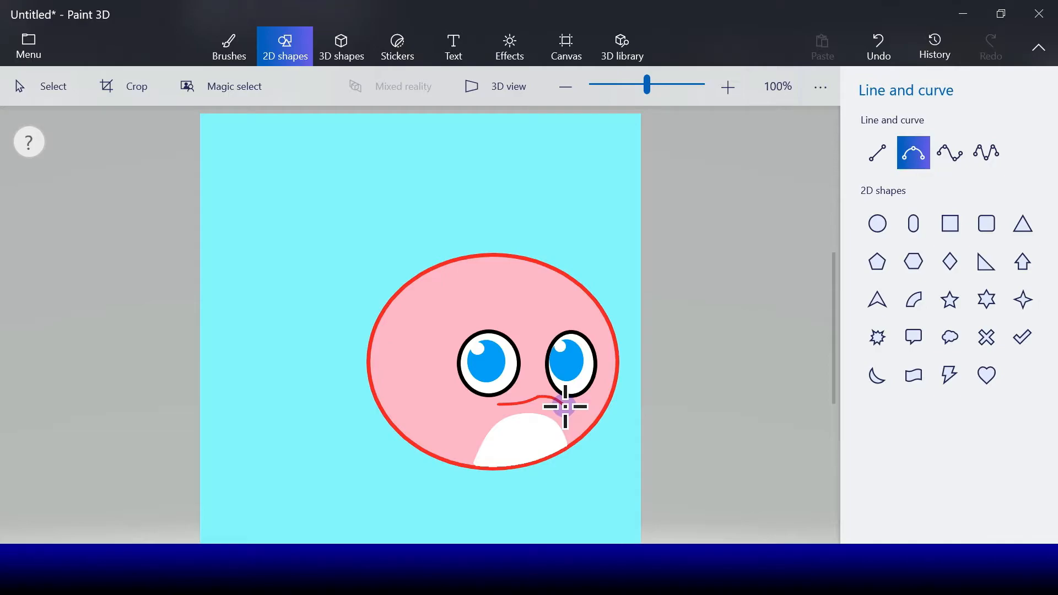
left_click_drag(571, 407, 547, 397)
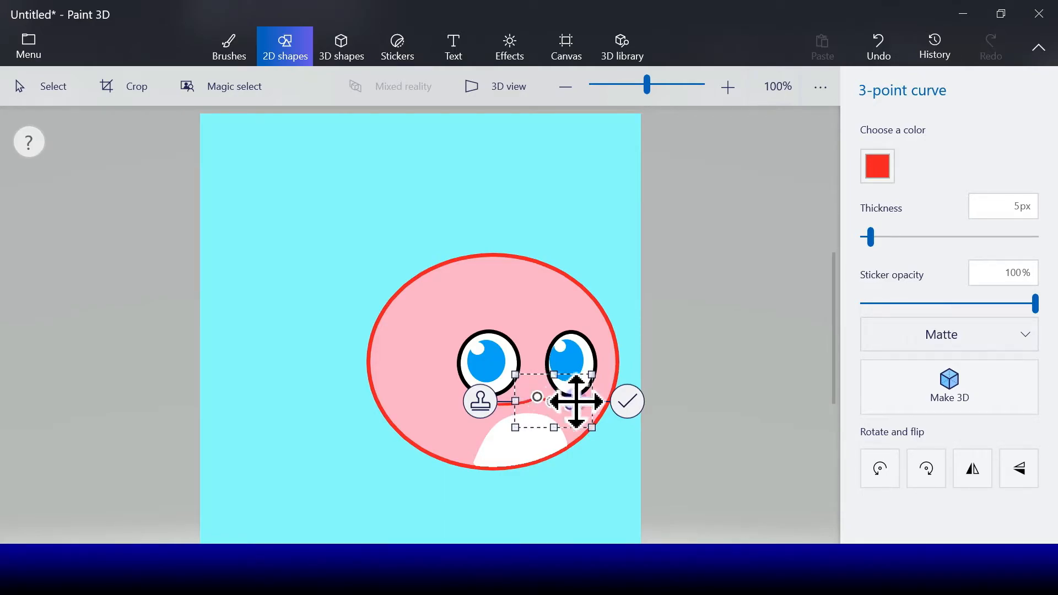
left_click(625, 405)
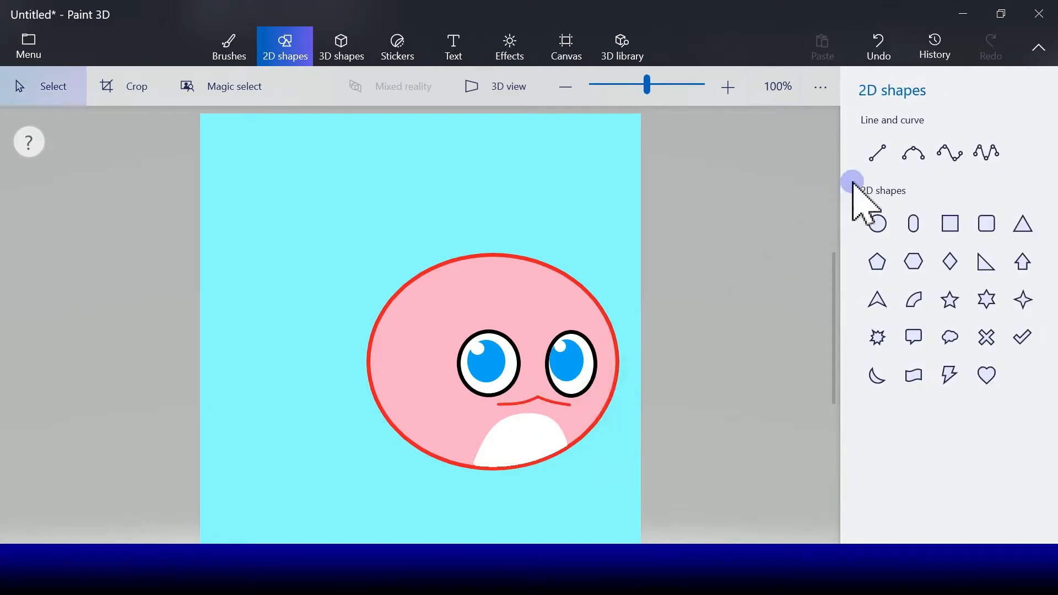
Try a red 3-point curve from the mouth's left corner into the white patch as the lower lip, and undo it.
left_click(909, 159)
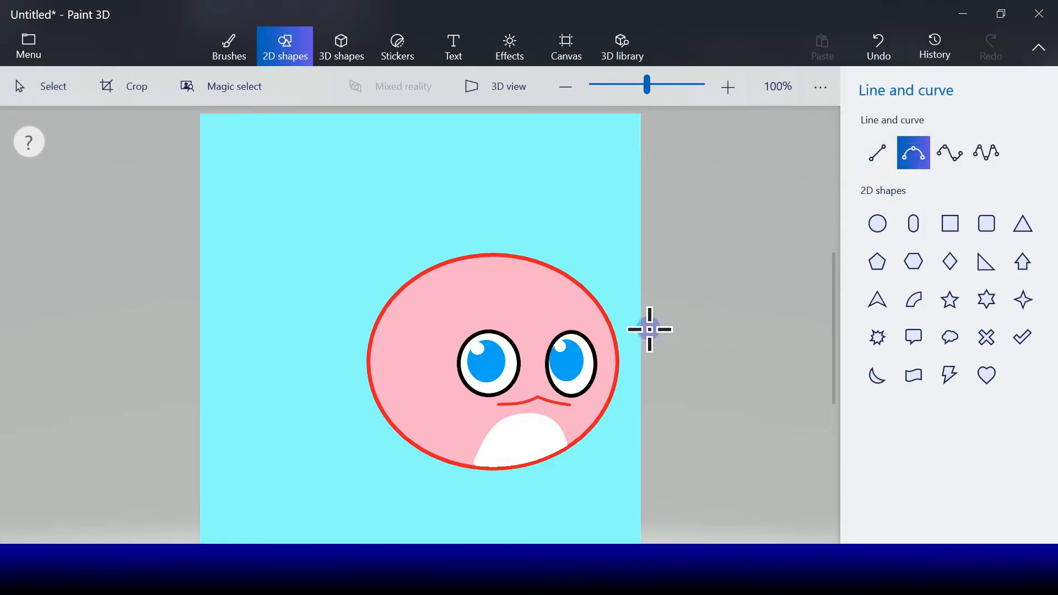
left_click(547, 426)
left_click_drag(547, 427, 502, 407)
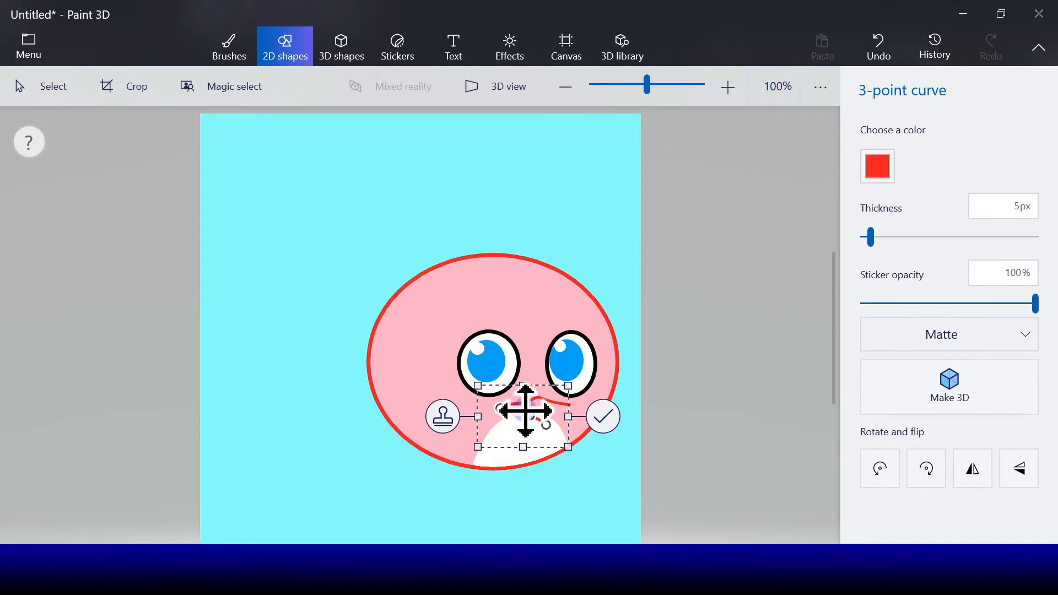
left_click(598, 419)
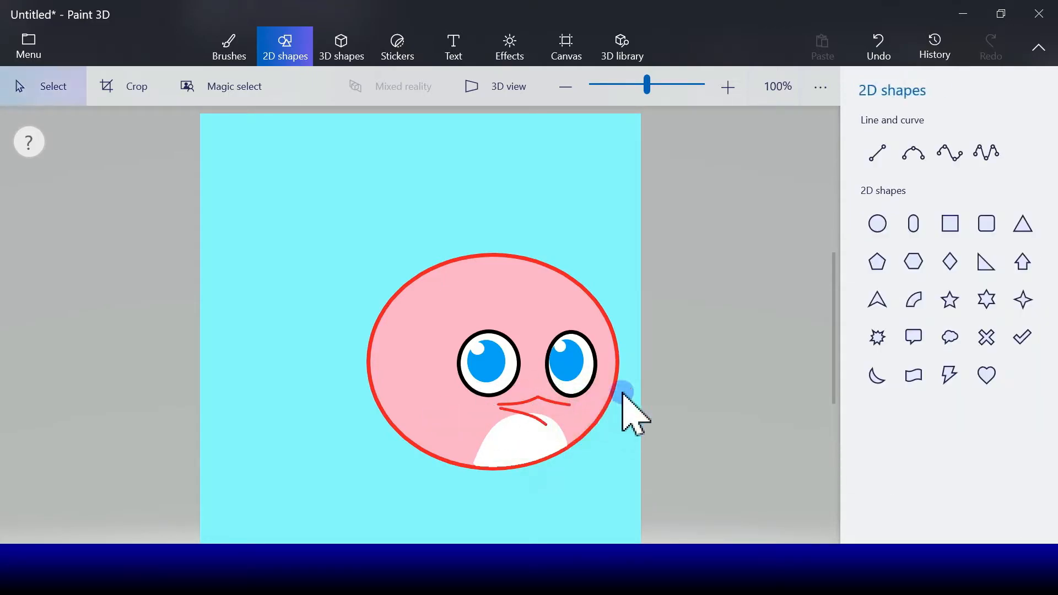
left_click(878, 62)
Draw a red 3-point curve from the mouth's left corner down into the white patch as the upper beak's lower edge.
left_click(914, 155)
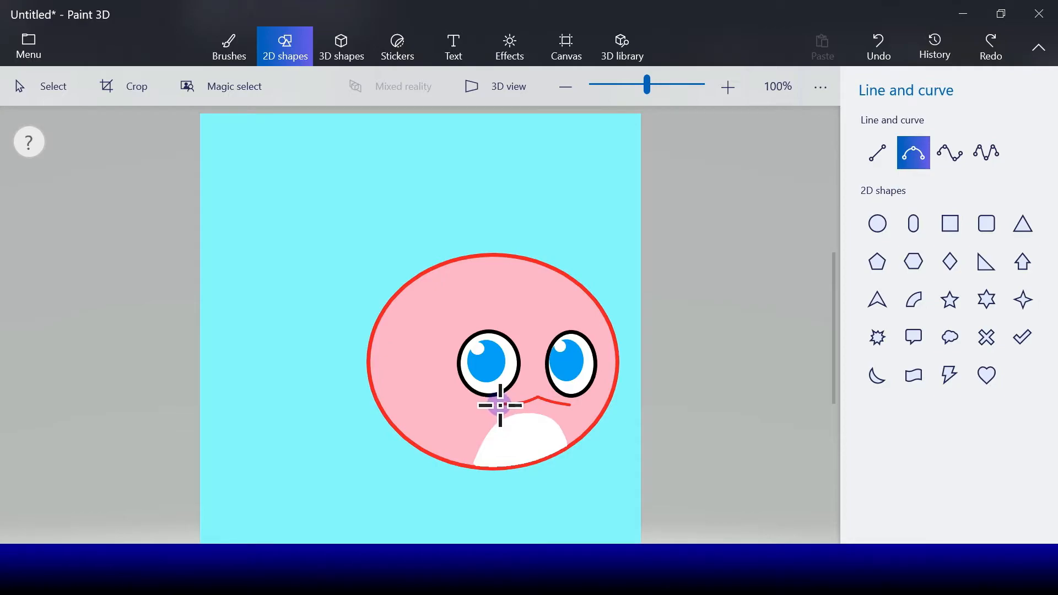
left_click_drag(498, 403, 551, 428)
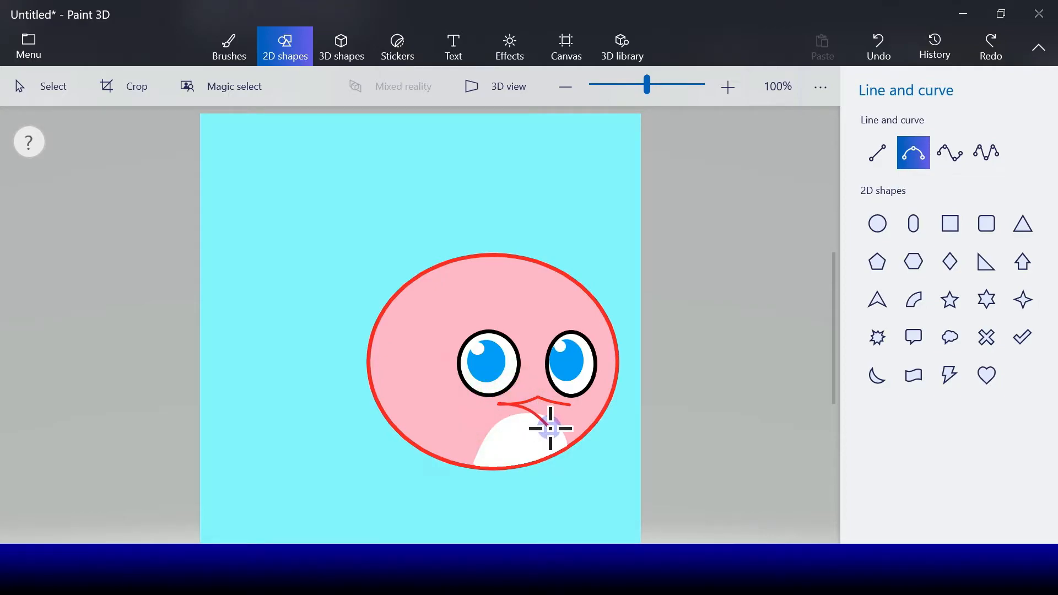
left_click_drag(551, 428, 548, 425)
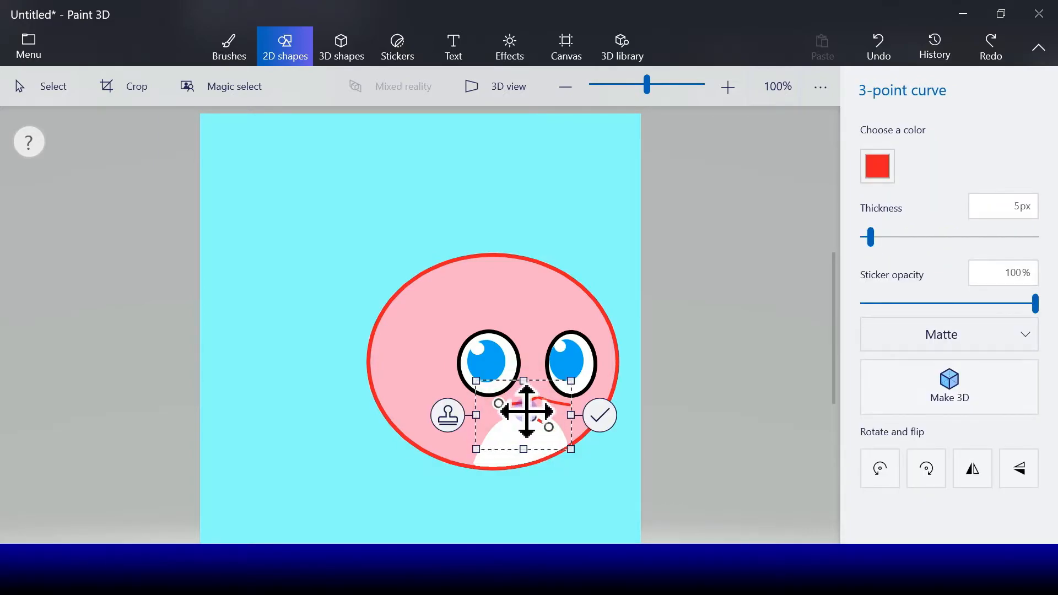
left_click(591, 419)
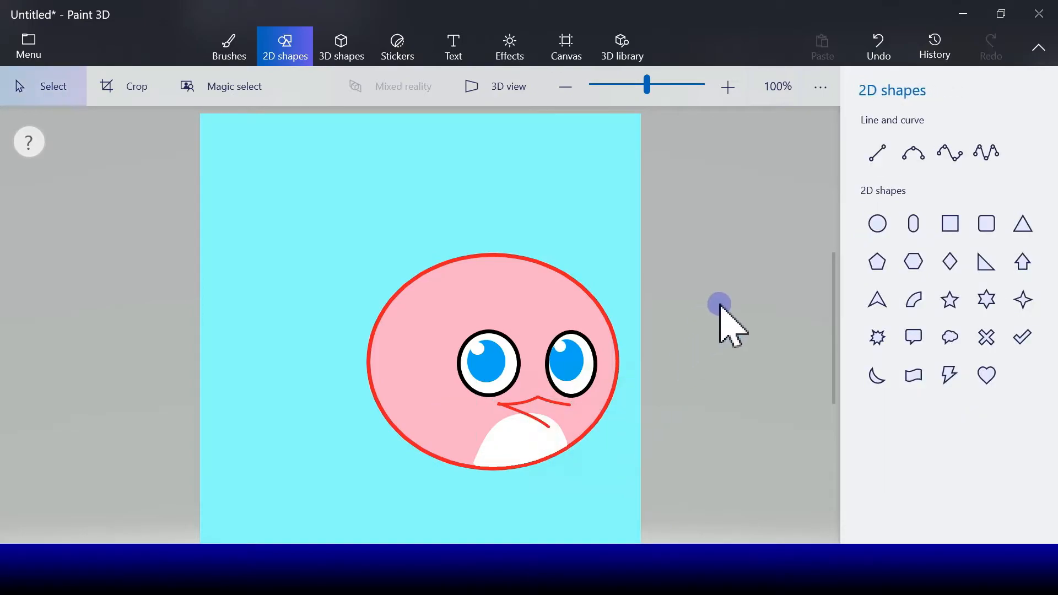
Try a red 3-point curve between the mouth's right corner and the beak's lower tip, and undo it.
left_click(915, 155)
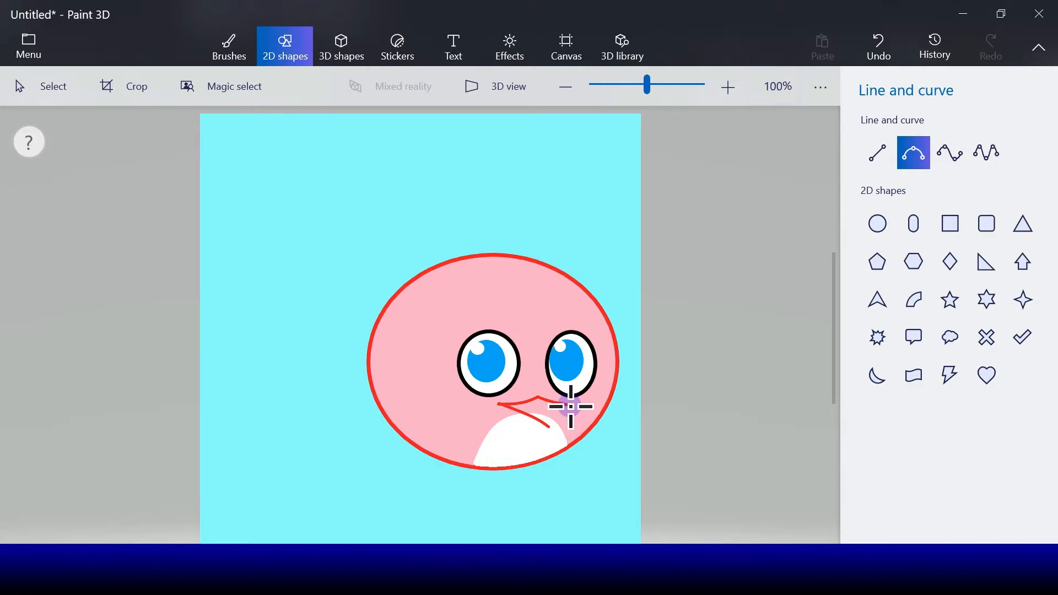
left_click(550, 428)
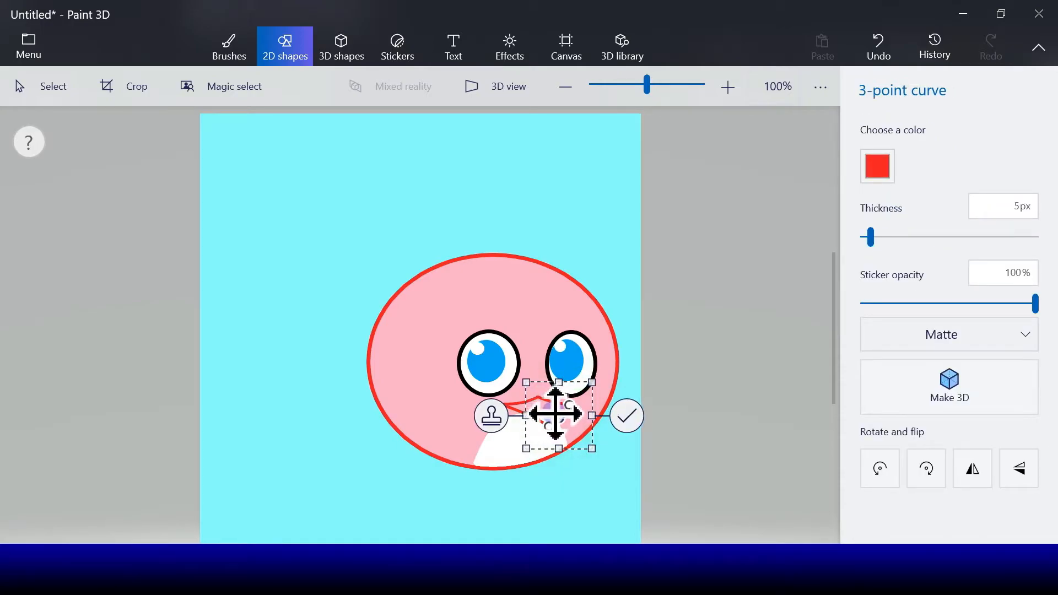
left_click(626, 415)
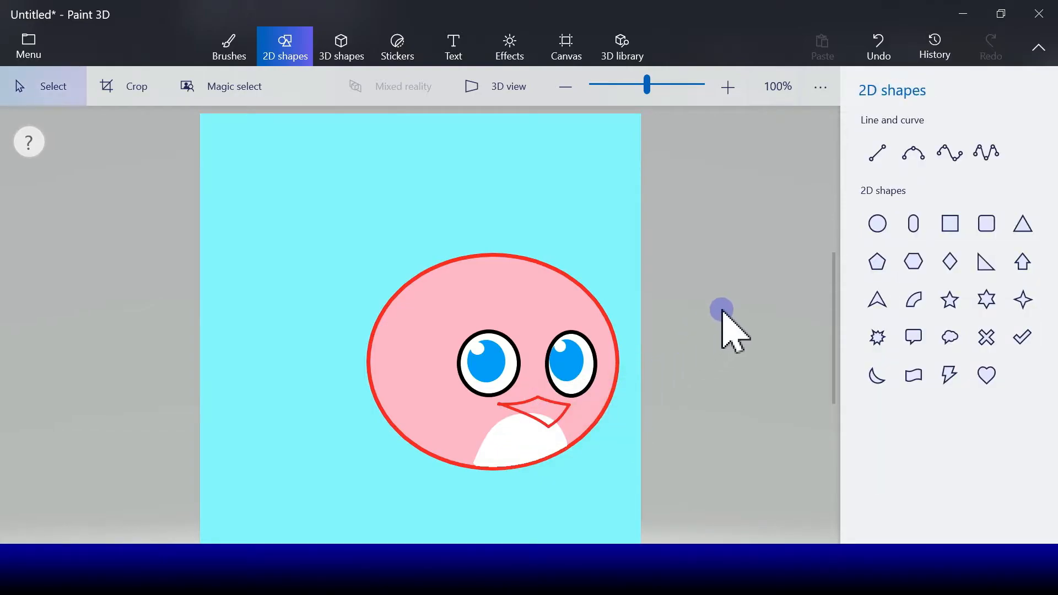
left_click(878, 47)
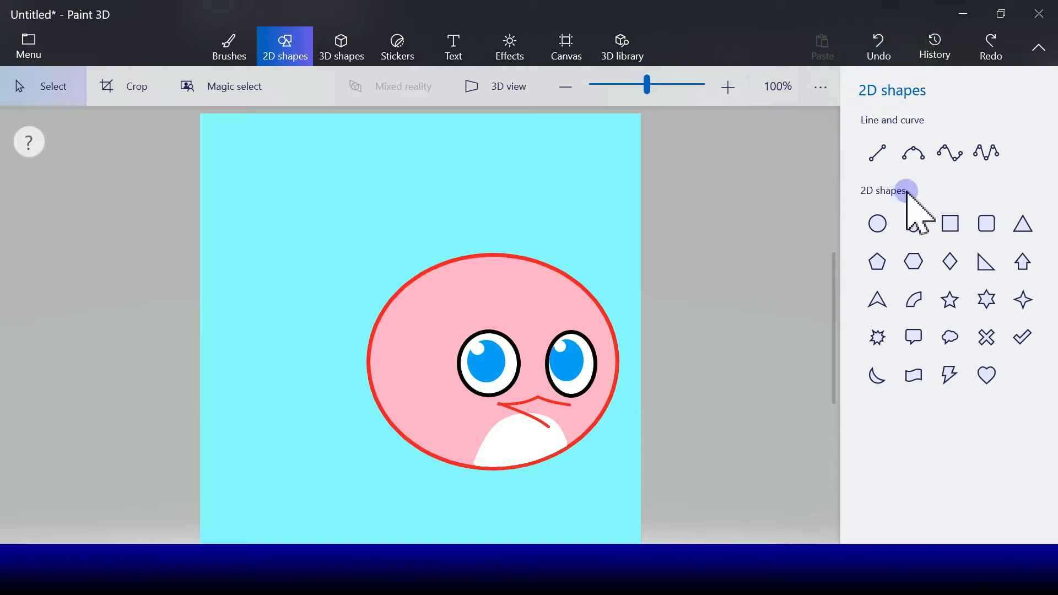
Draw a red 3-point curve from the beak's lower tip up to the mouth's right corner, closing the upper beak.
left_click(913, 156)
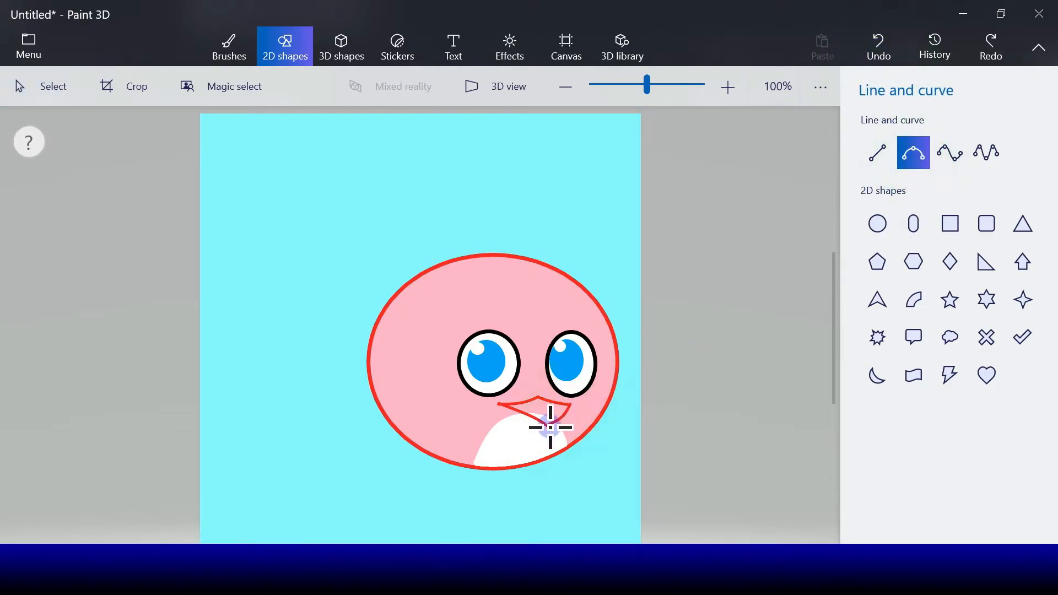
mouse_move(551, 430)
left_mouse_down()
mouse_move(571, 406)
mouse_move(543, 411)
mouse_move(552, 415)
left_mouse_up()
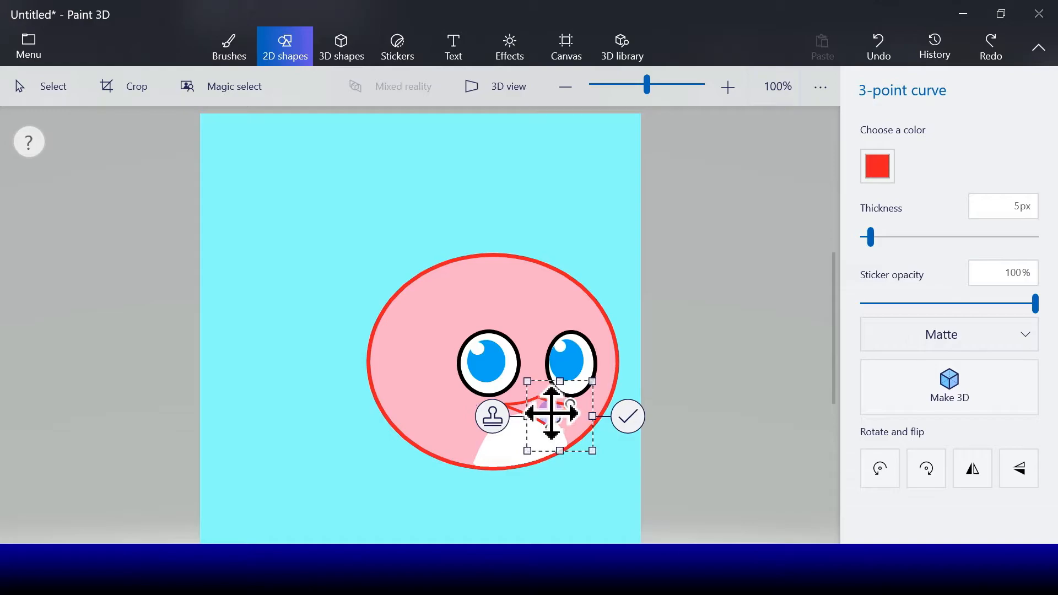
left_click(627, 416)
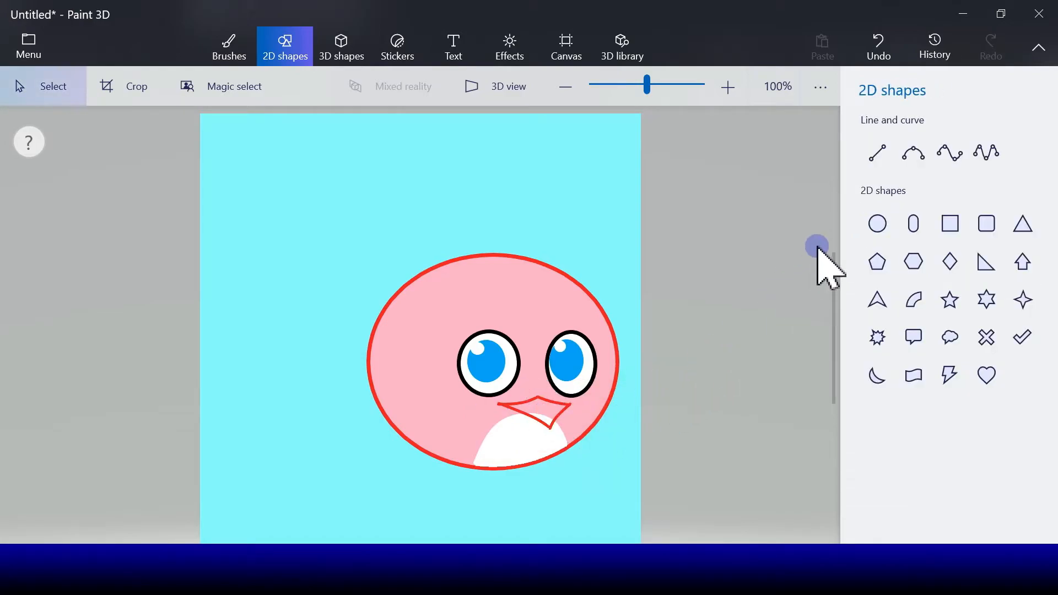
Draw a sagging red 3-point curve from near the beak's tip back to the mouth's left corner as the lower beak.
left_click(916, 154)
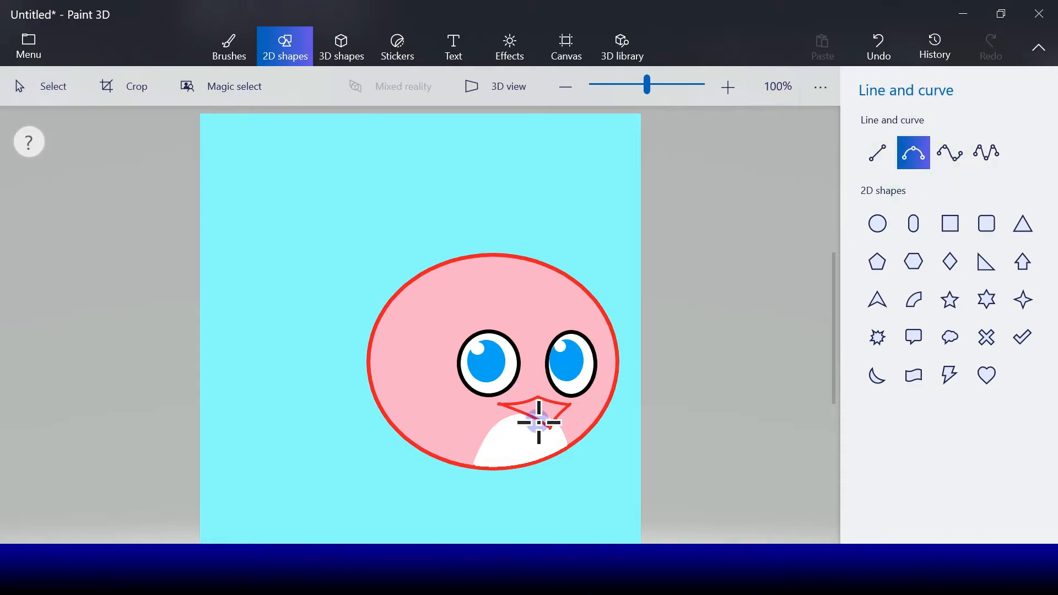
left_click_drag(542, 424, 501, 407)
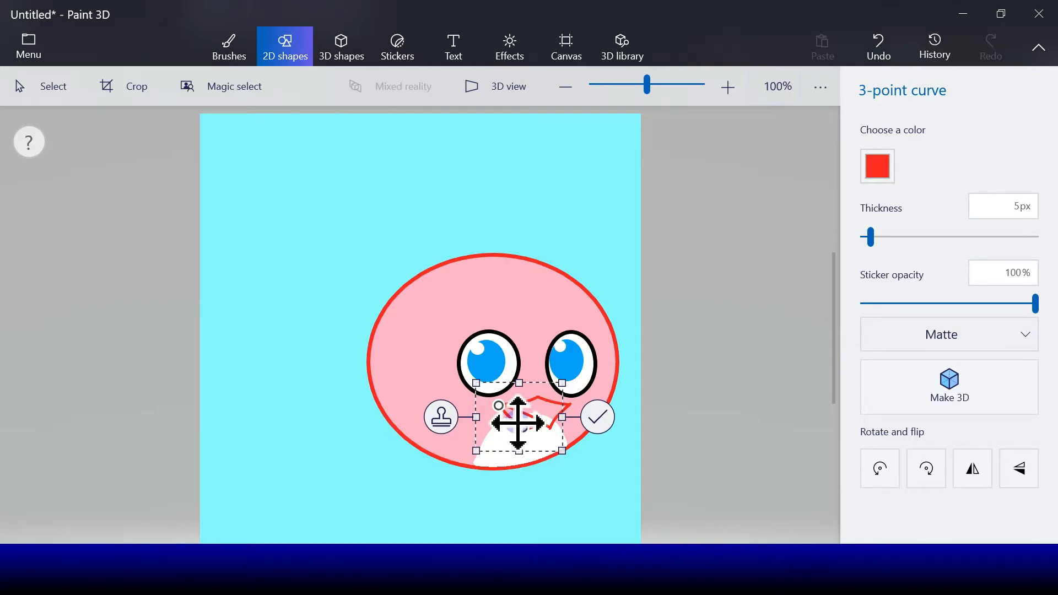
left_click(591, 420)
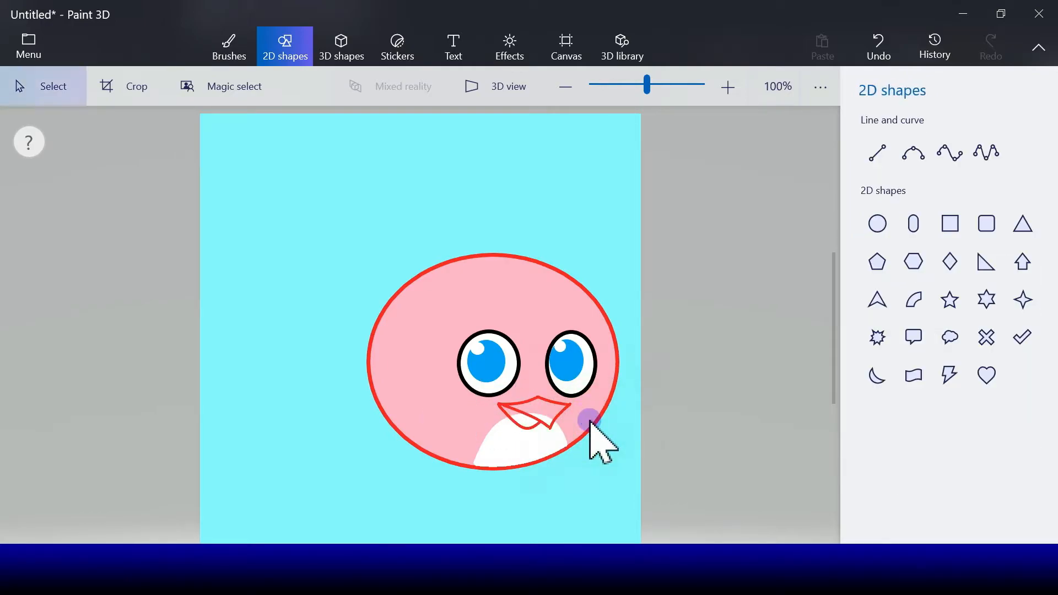
Fill the upper and lower beak areas with orange.
left_click(231, 49)
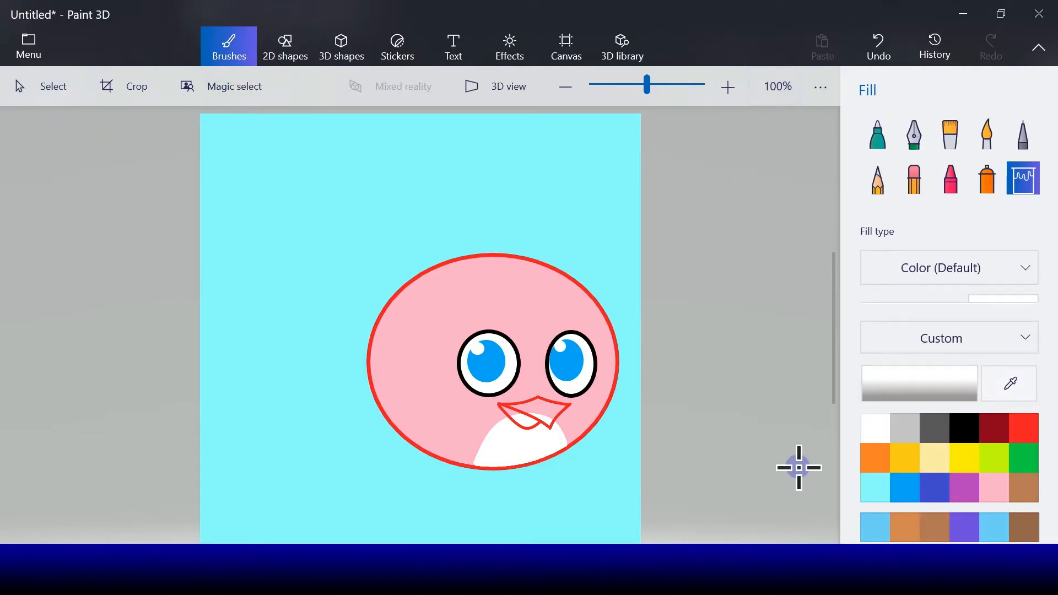
left_click(879, 460)
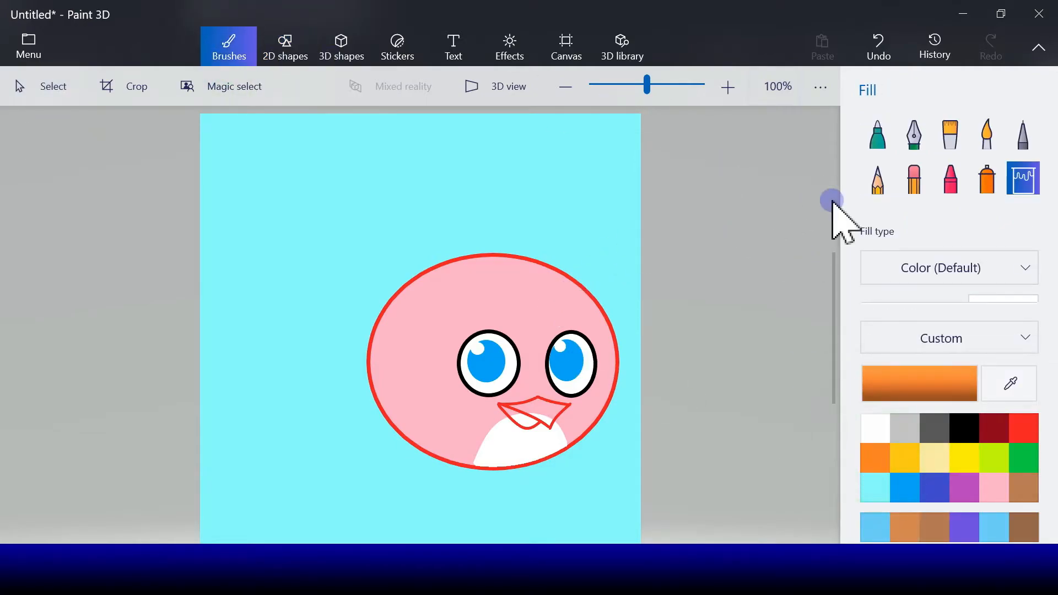
left_click(512, 411)
left_click(536, 409)
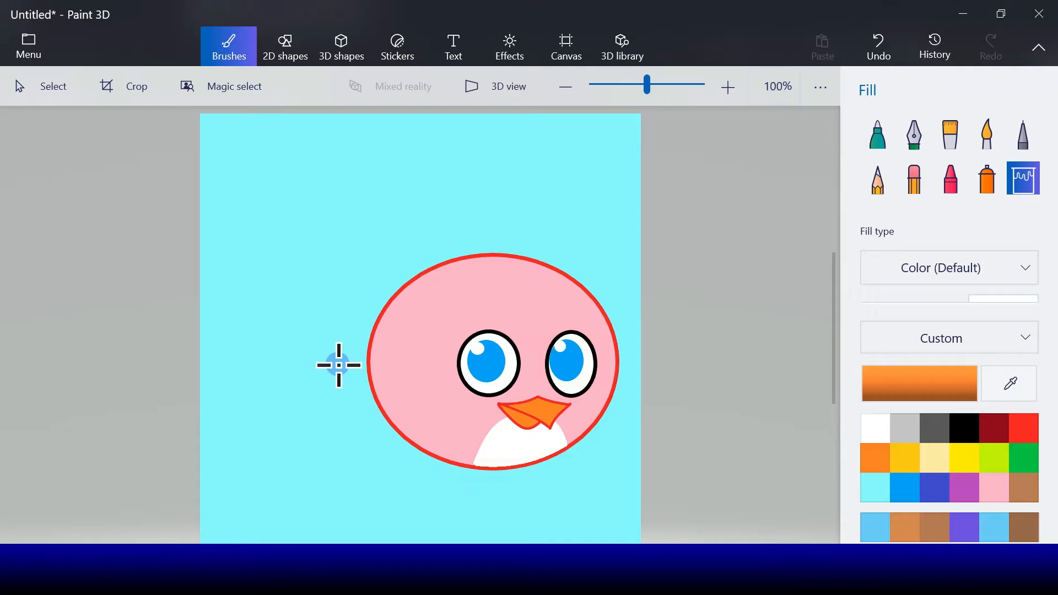
Draw a black straight line slanting up and left from the left eye's upper-right edge as its first eyelash.
left_click(293, 56)
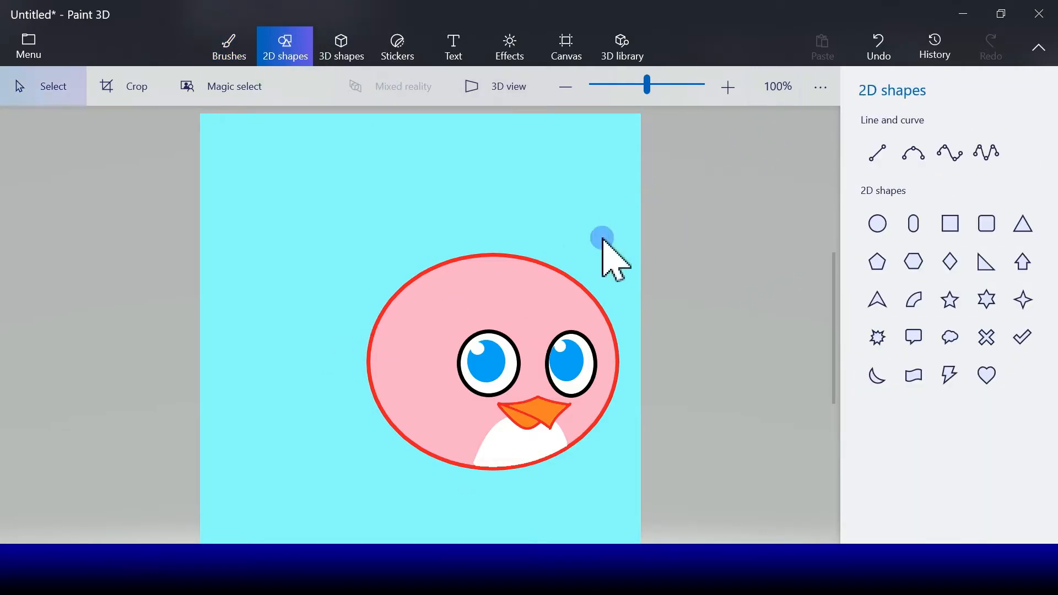
left_click(876, 153)
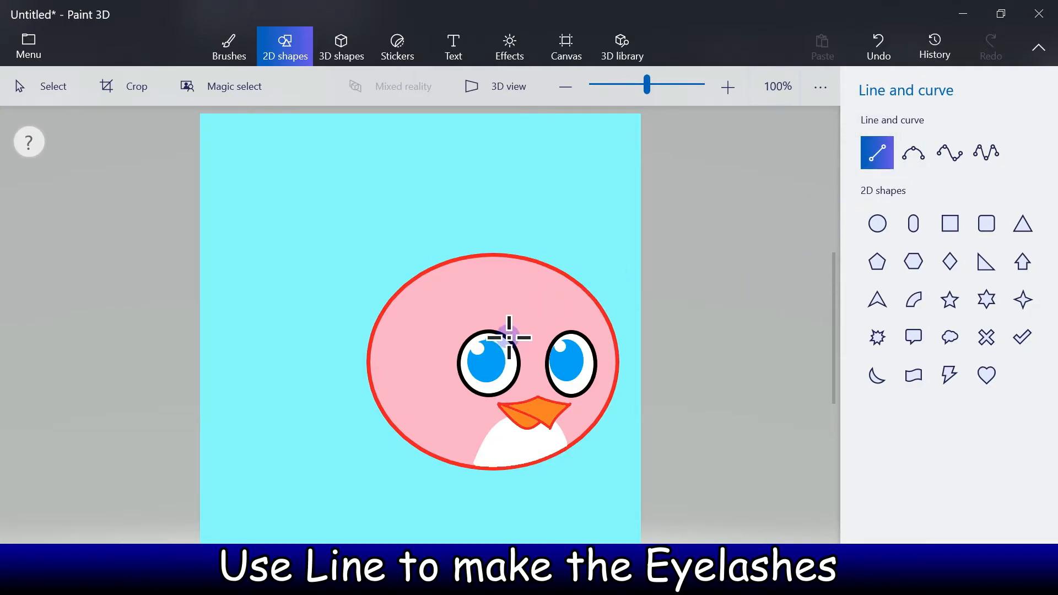
left_click_drag(509, 338, 483, 312)
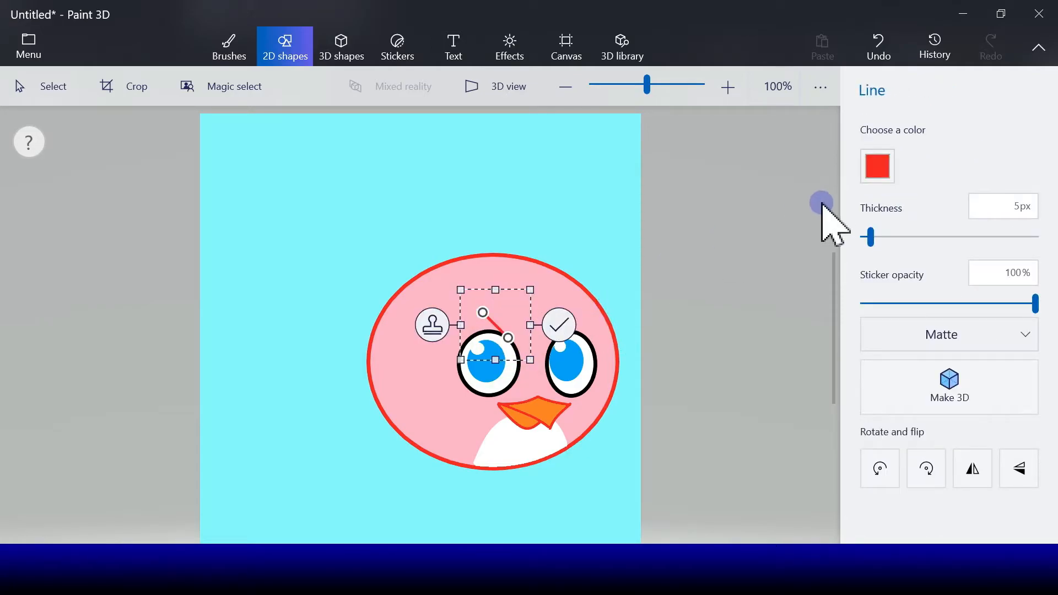
left_click(878, 168)
left_click(891, 225)
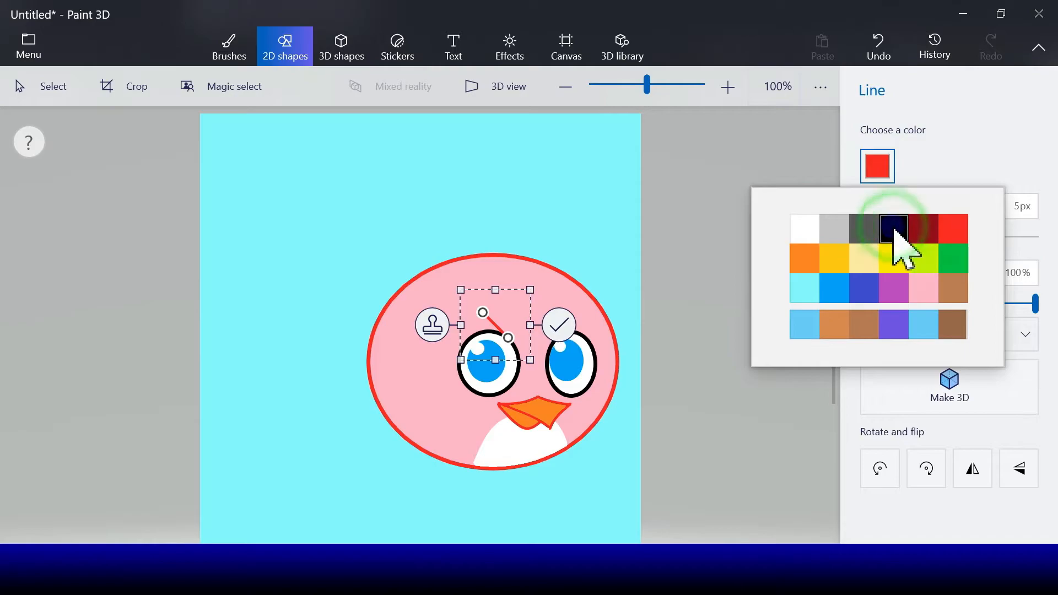
left_click(560, 324)
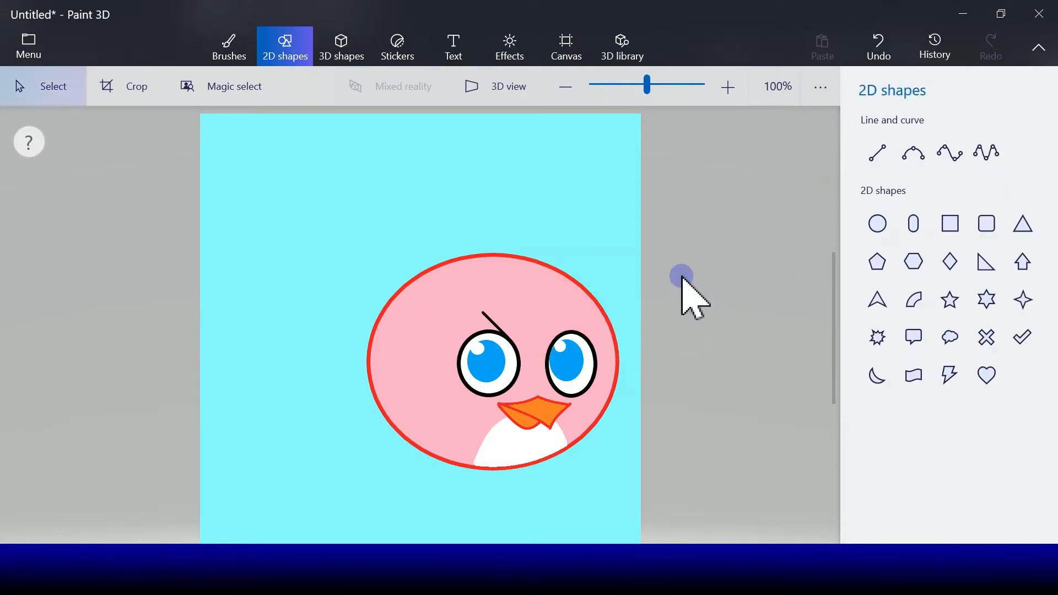
Draw a black line slanting up and right from the right eye's upper-left edge as an eyelash.
left_click(876, 155)
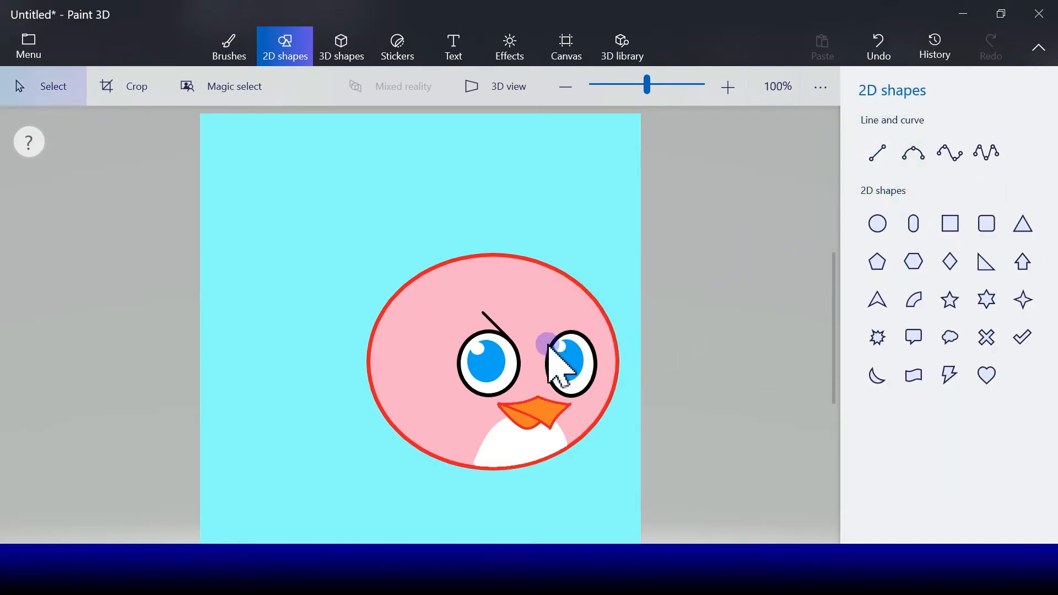
left_click(869, 150)
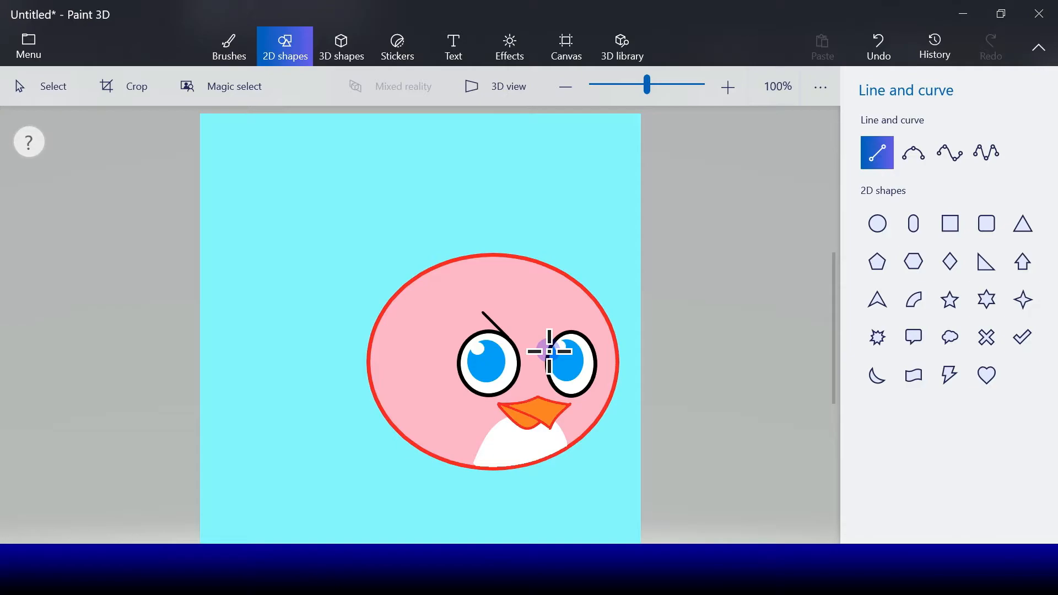
mouse_move(549, 350)
left_mouse_down()
mouse_move(585, 317)
mouse_move(573, 315)
left_mouse_up()
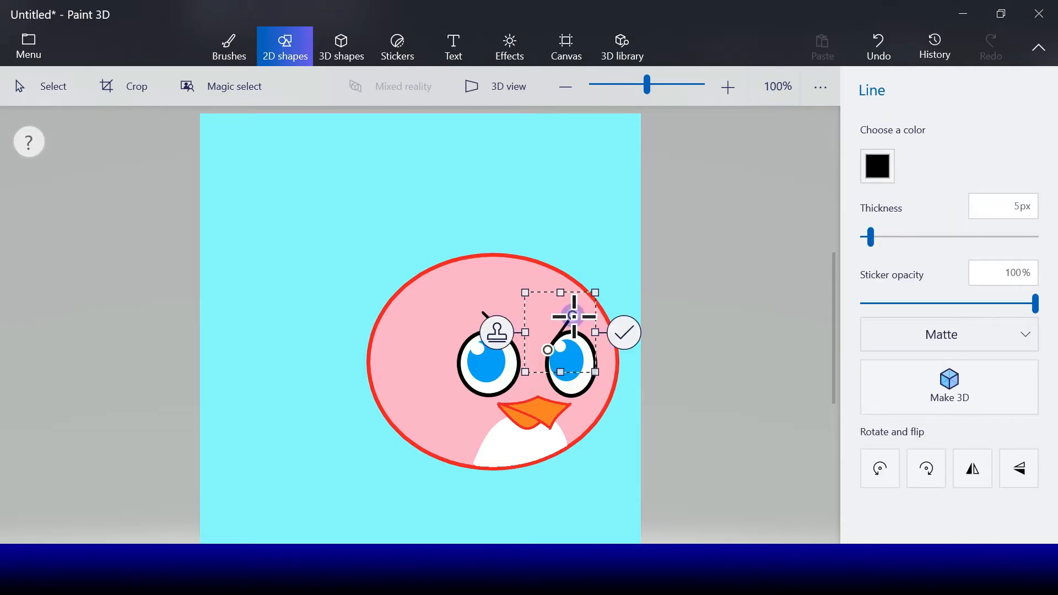
left_click(618, 333)
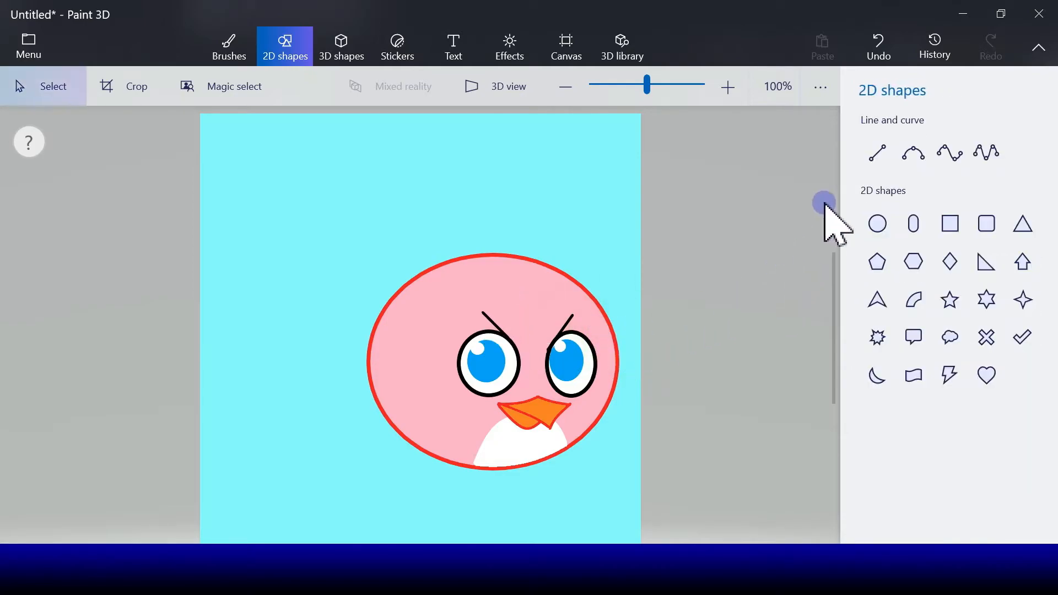
Add a black line from the tip of the left eye's lash down to the eye outline, making the lash pointed.
left_click(877, 153)
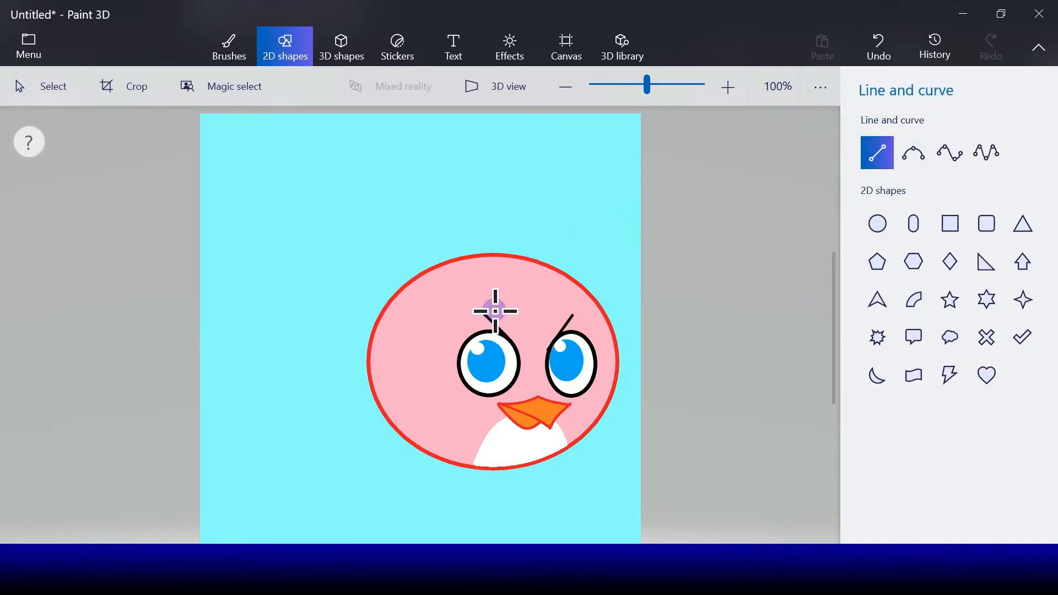
left_click_drag(483, 313, 498, 334)
left_click(549, 318)
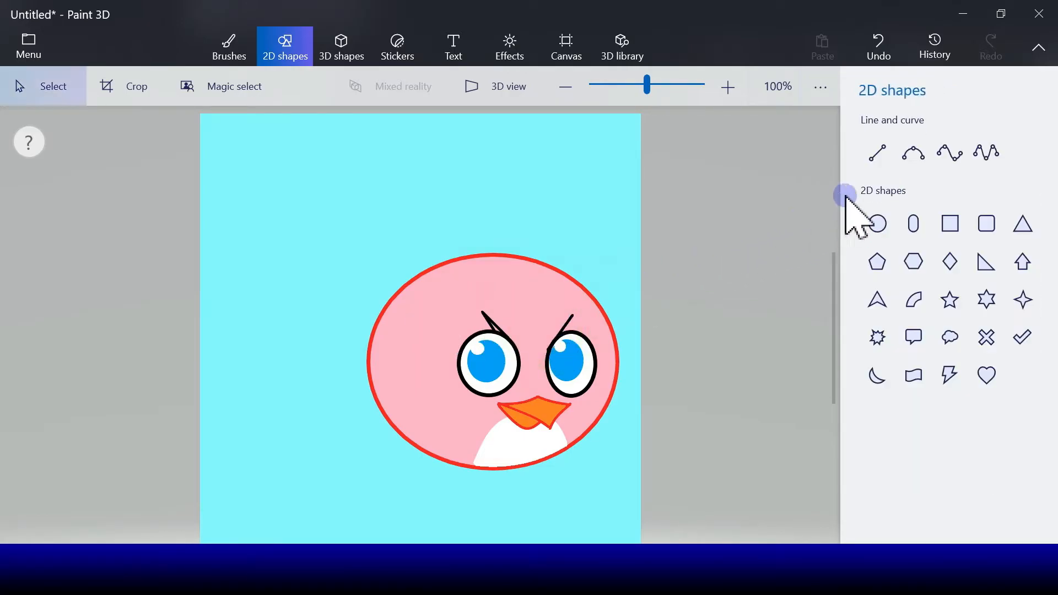
Draw a second pointed lash on the left eye from two black lines meeting up and left of the first lash.
left_click(877, 152)
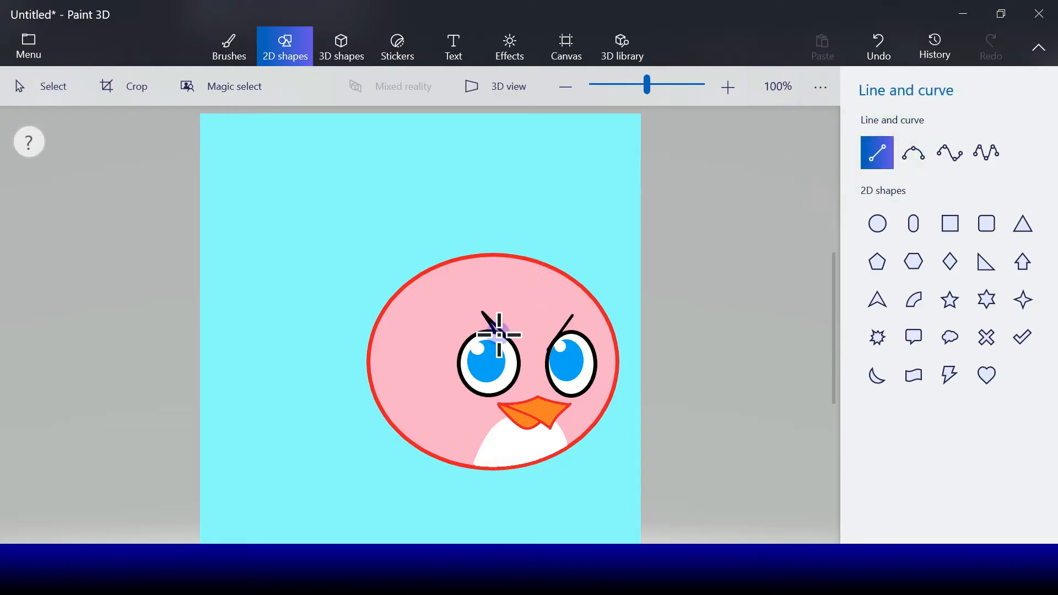
left_click_drag(494, 333, 471, 323)
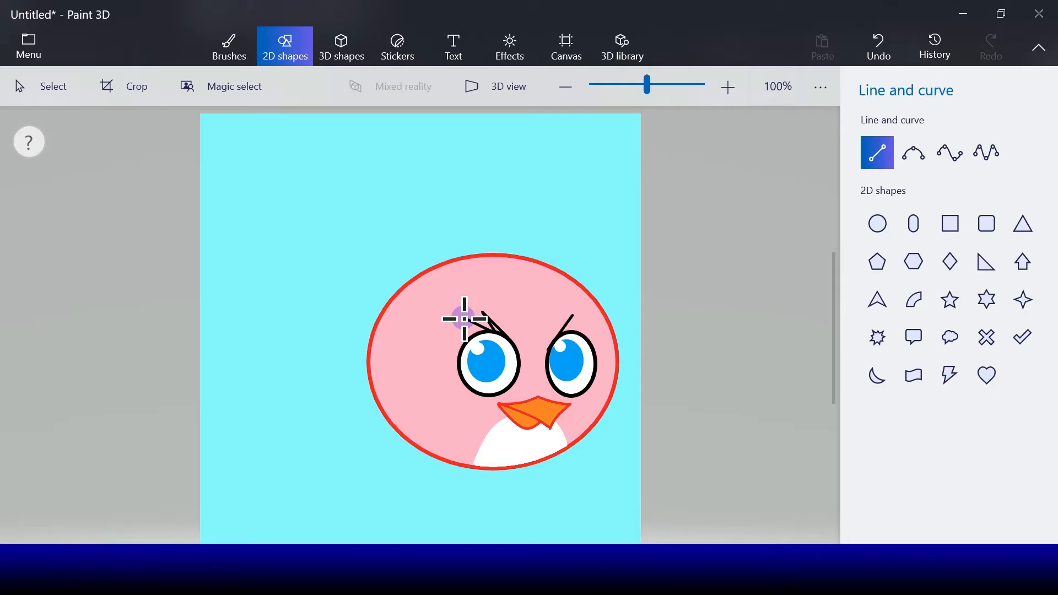
left_click_drag(464, 319, 463, 318)
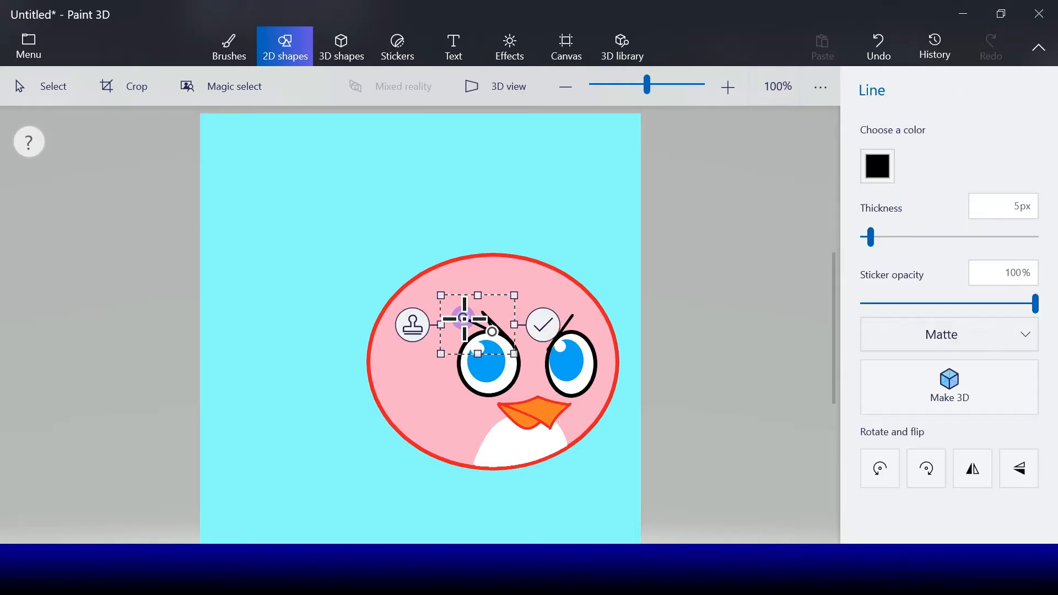
left_click(544, 318)
left_click(877, 152)
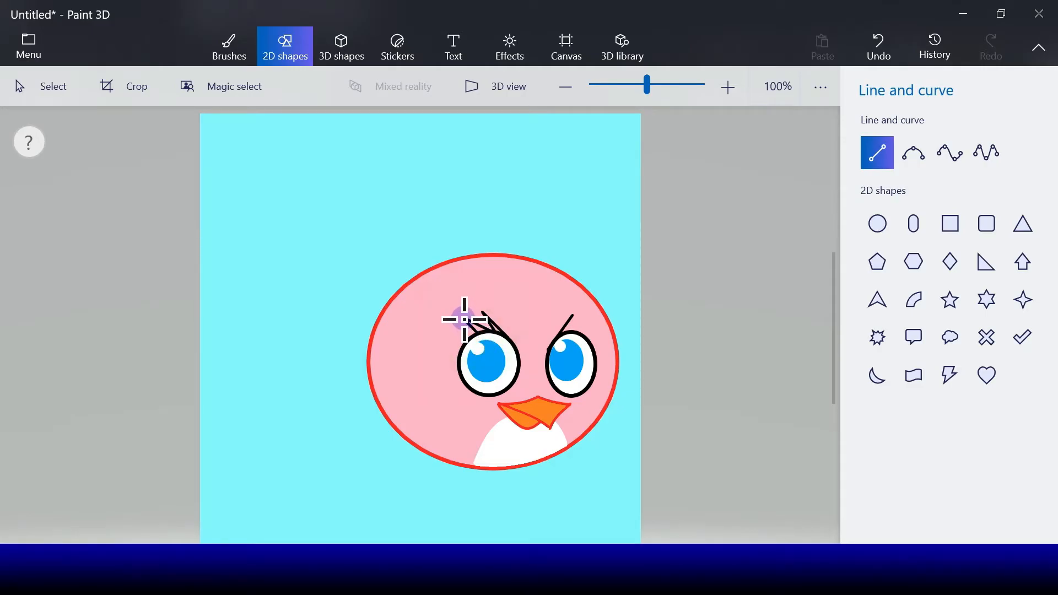
left_click(464, 318)
left_click(532, 314)
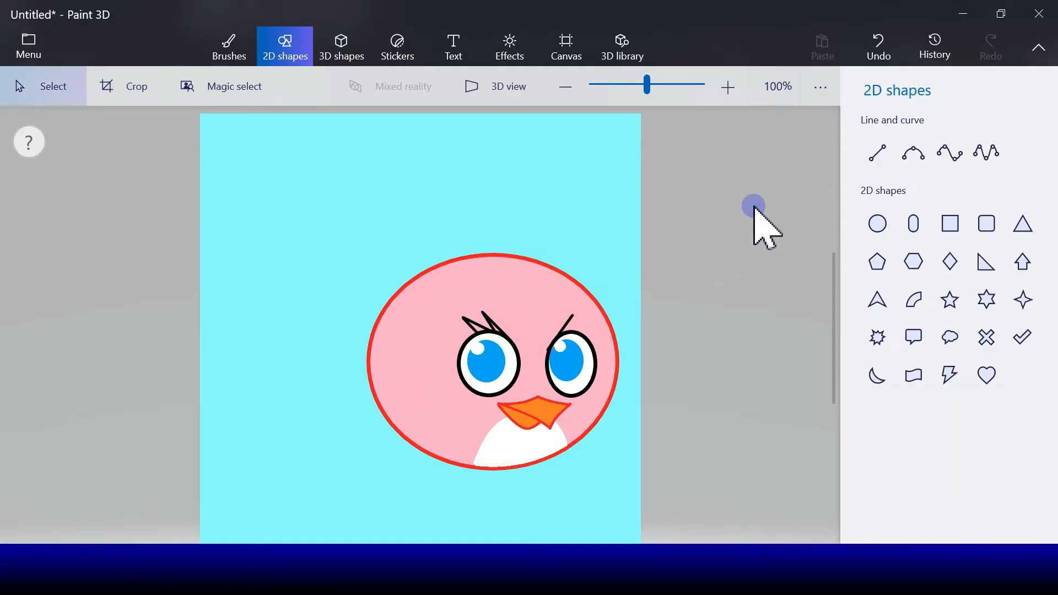
Draw a third pointed lash on the left eye from two black lines meeting left of and below the second lash's tip.
left_click(889, 144)
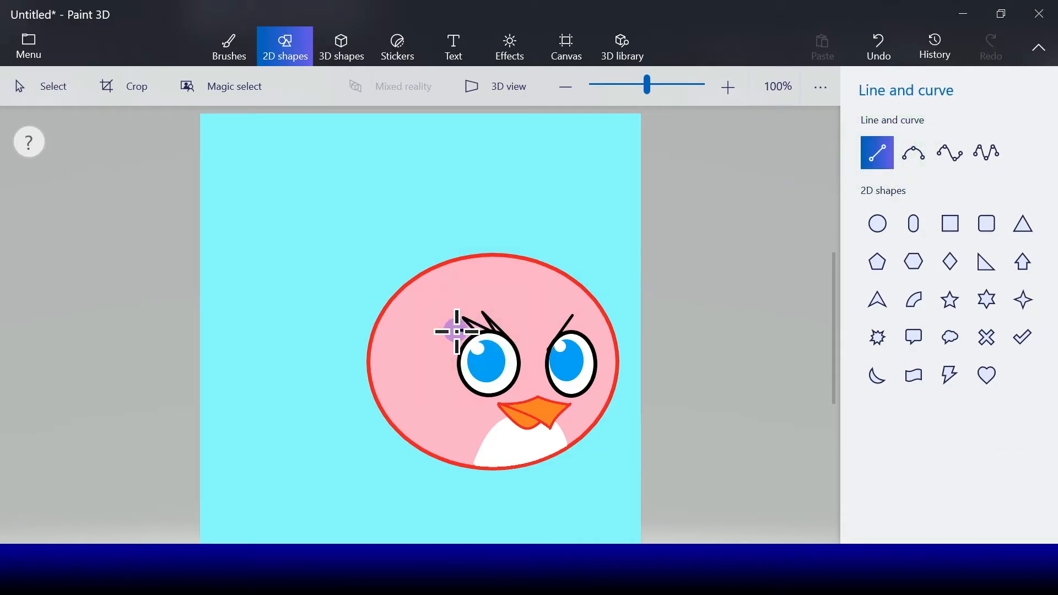
left_click_drag(456, 329, 476, 330)
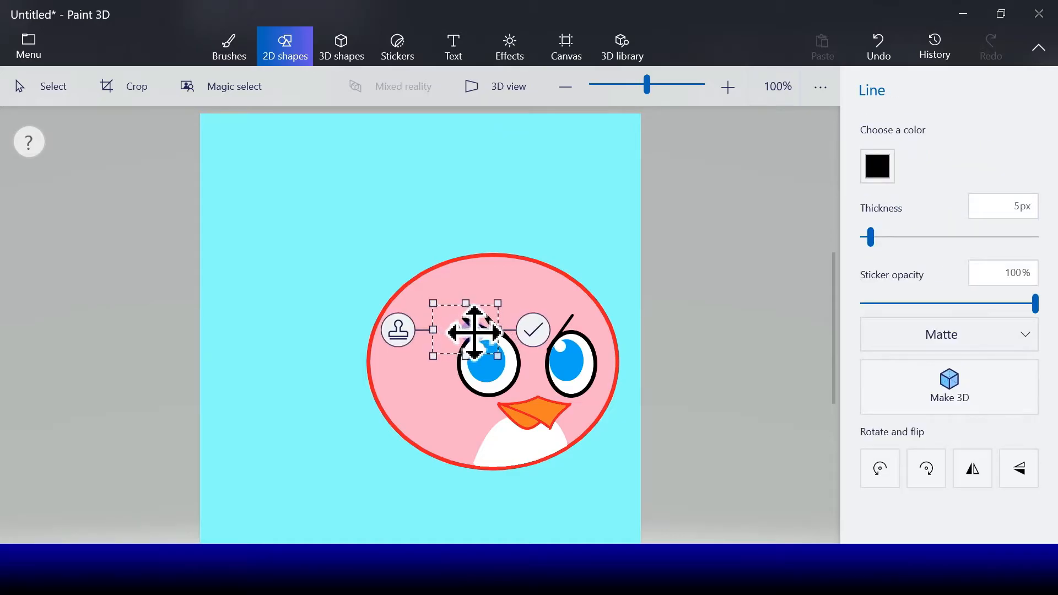
left_click(708, 248)
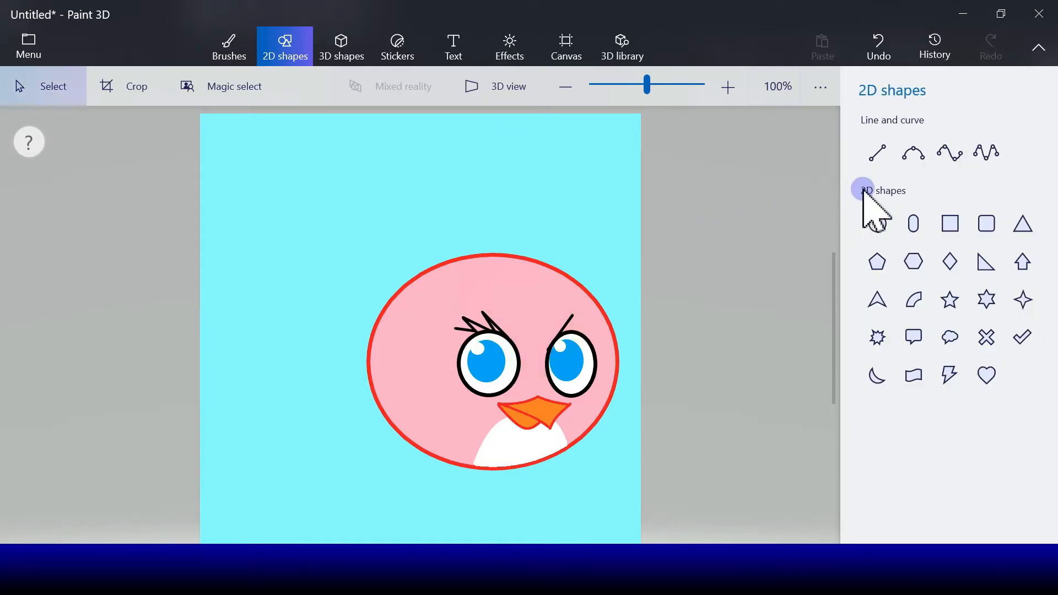
left_click(888, 154)
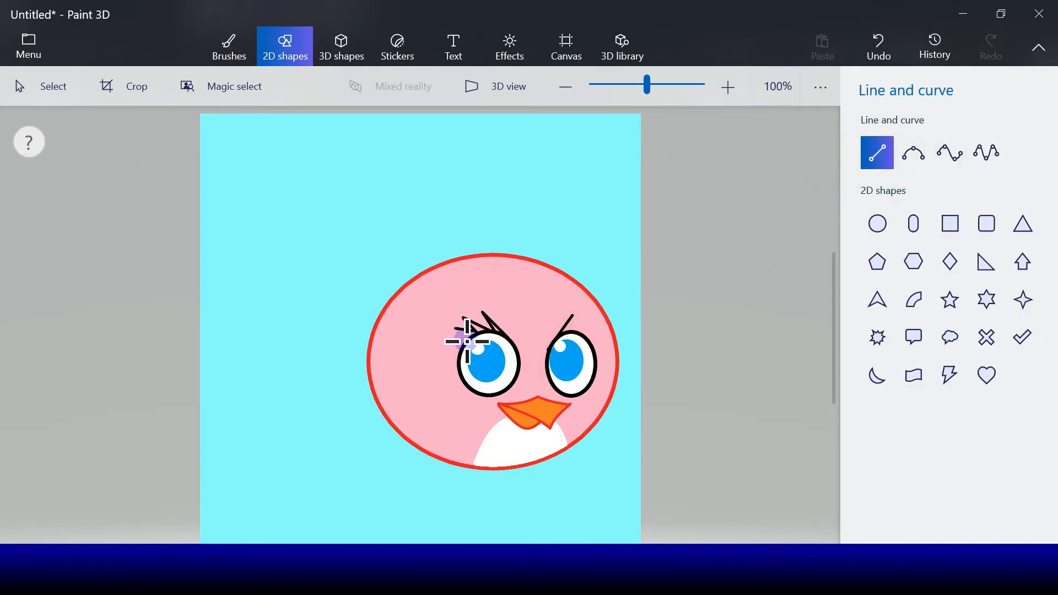
mouse_move(469, 338)
left_mouse_down()
mouse_move(460, 332)
mouse_move(472, 333)
left_mouse_up()
left_click(520, 333)
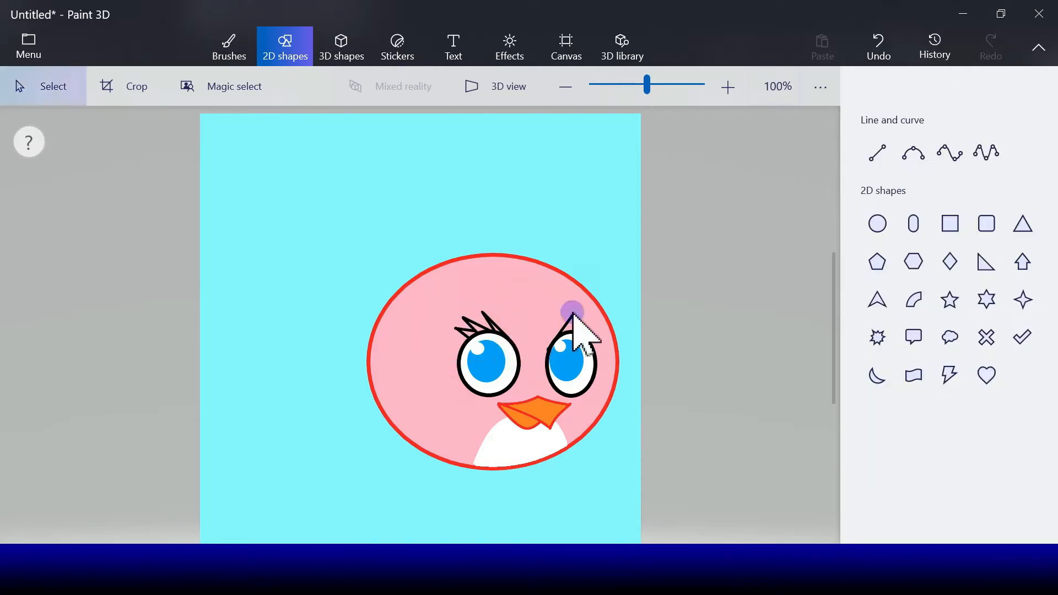
Add a black line from the tip of the right eye's lash down to the eye outline, making the lash pointed.
left_click(877, 154)
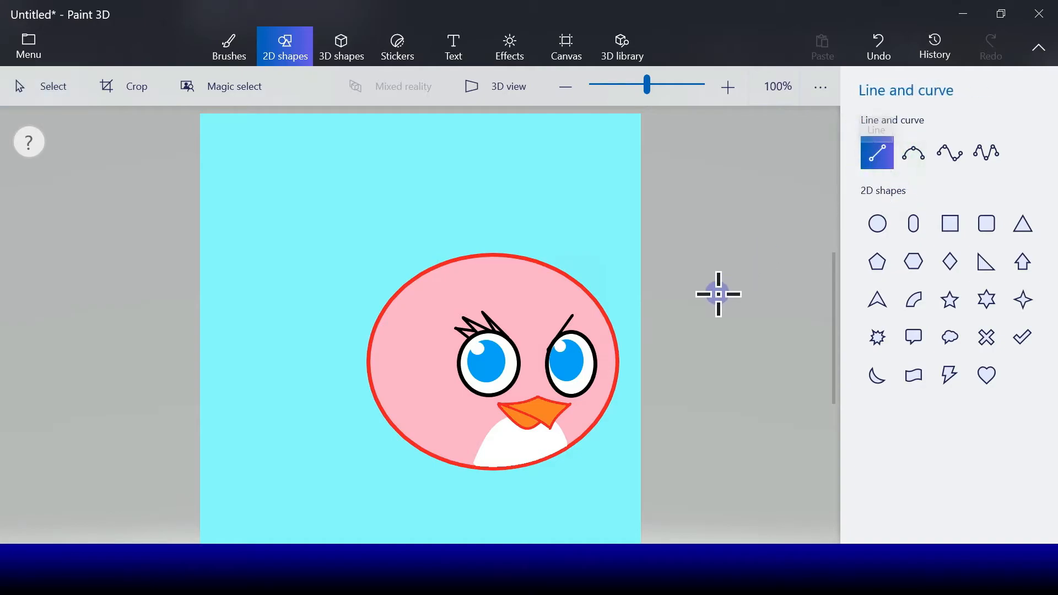
left_click_drag(573, 315, 548, 351)
left_click(631, 322)
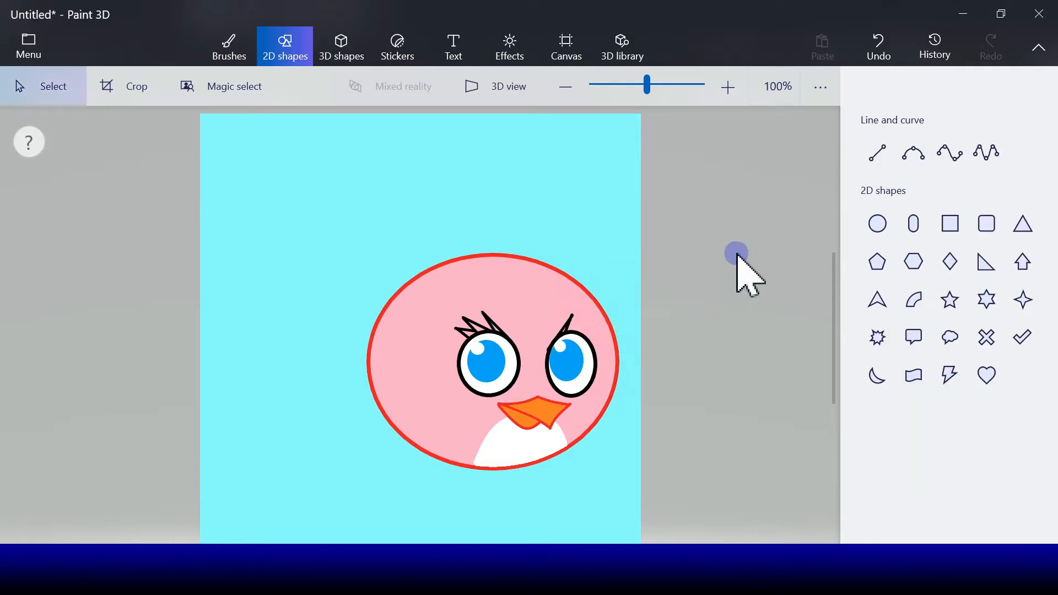
Draw a second pointed lash on the right eye from two black lines meeting up and right of the eye's upper edge.
left_click(875, 159)
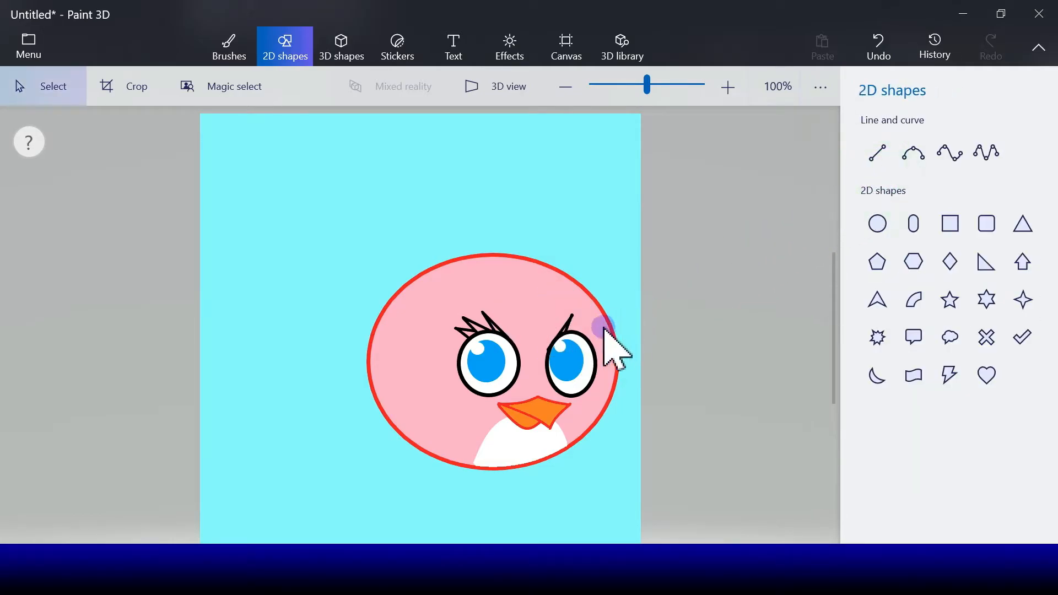
left_click(876, 155)
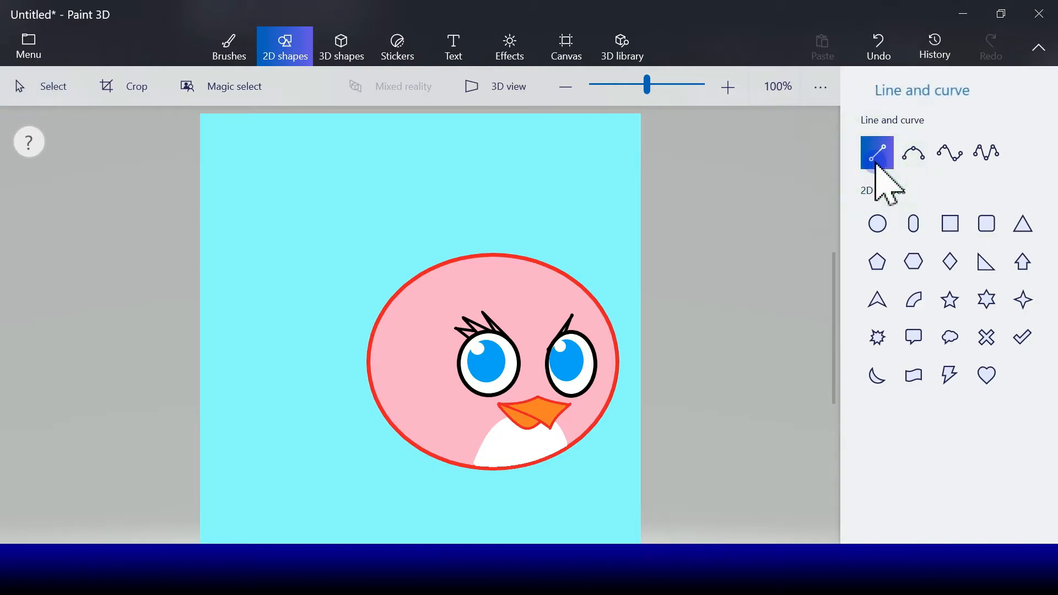
left_click_drag(569, 332, 590, 321)
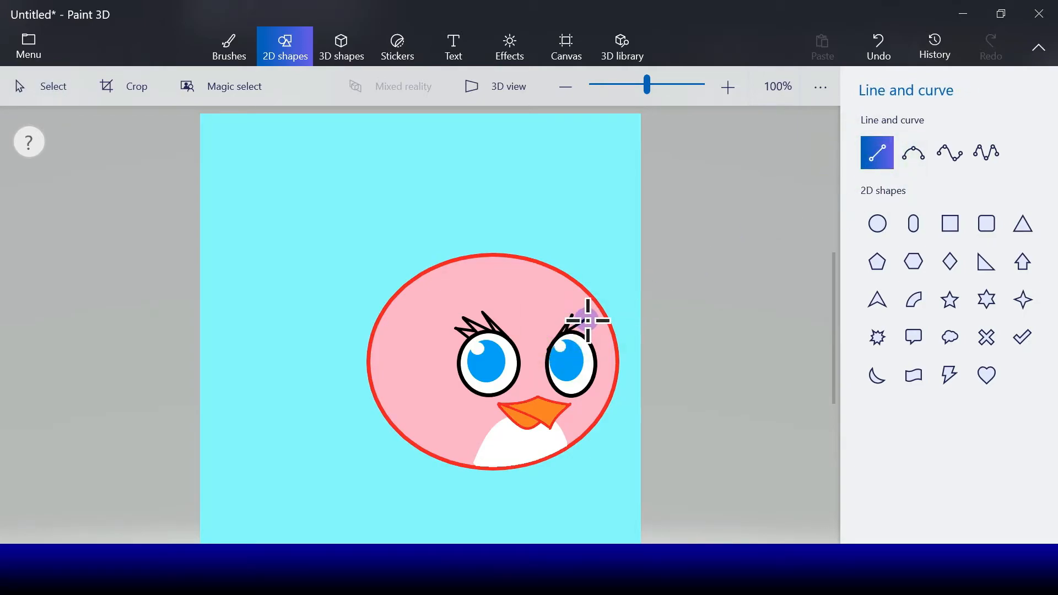
left_click(640, 326)
left_click(882, 157)
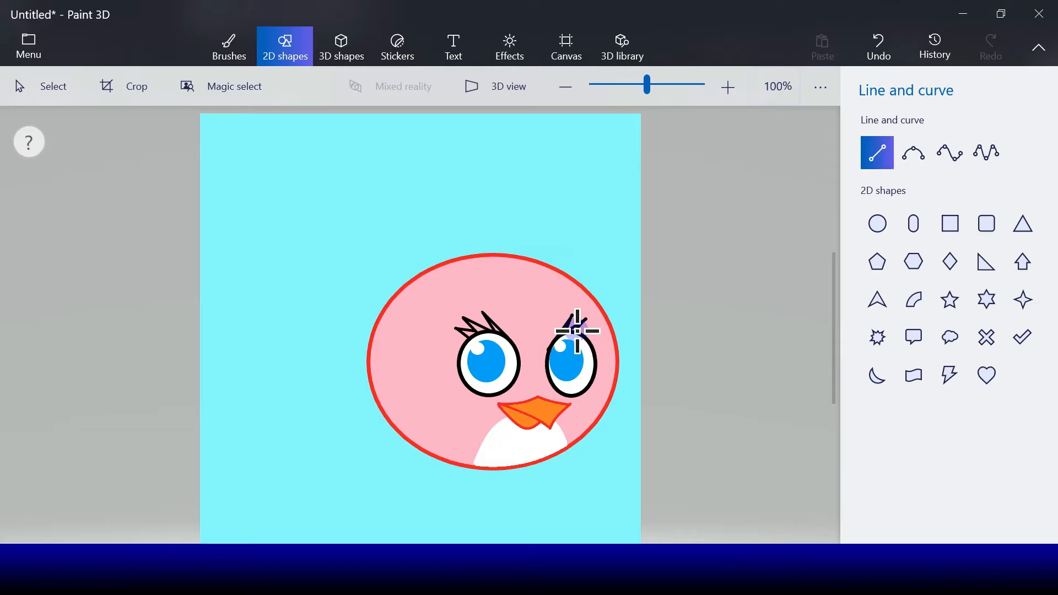
left_click_drag(576, 331, 587, 319)
left_click(639, 323)
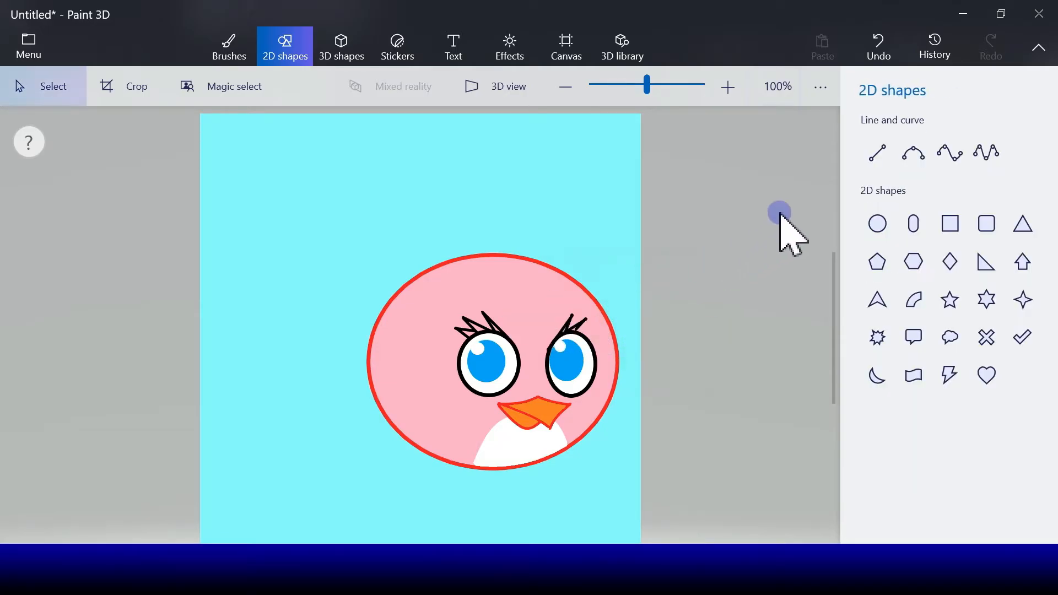
Draw a third, lower pointed lash on the right eye from two black lines meeting just below the second lash's tip.
left_click(876, 154)
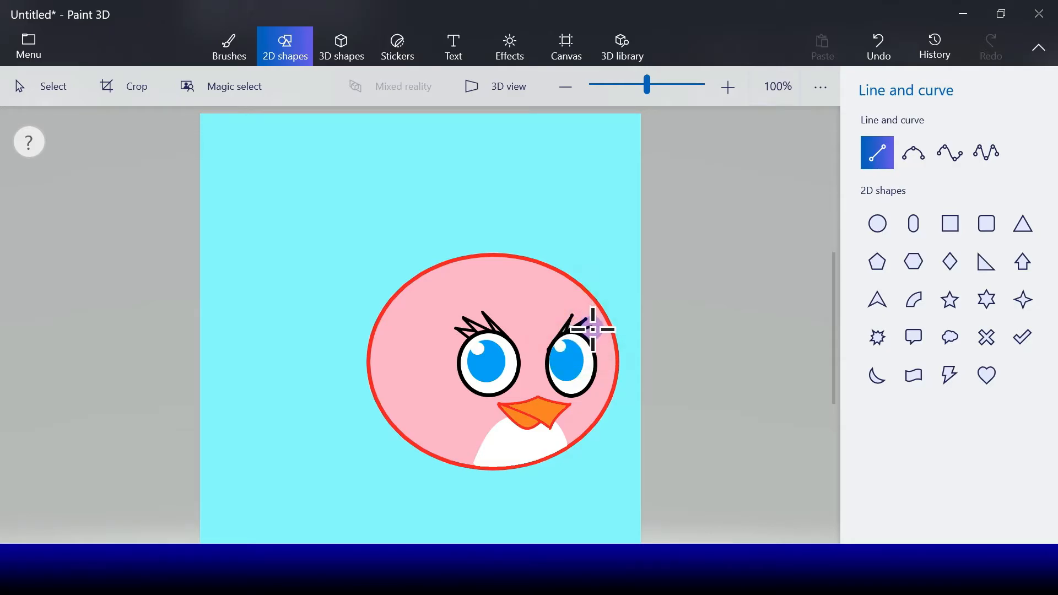
left_click_drag(573, 335, 593, 325)
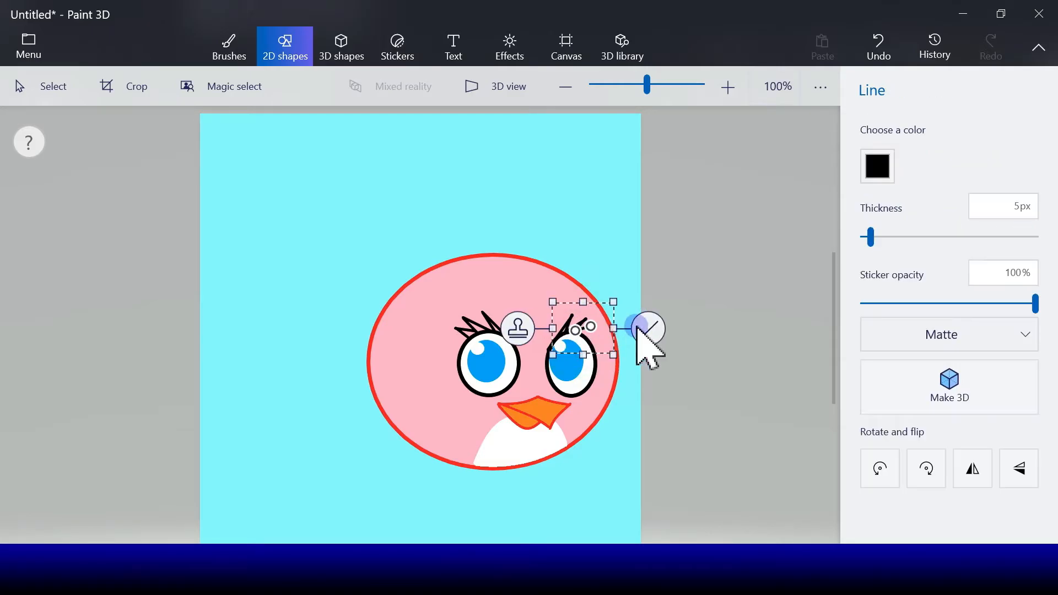
left_click(643, 326)
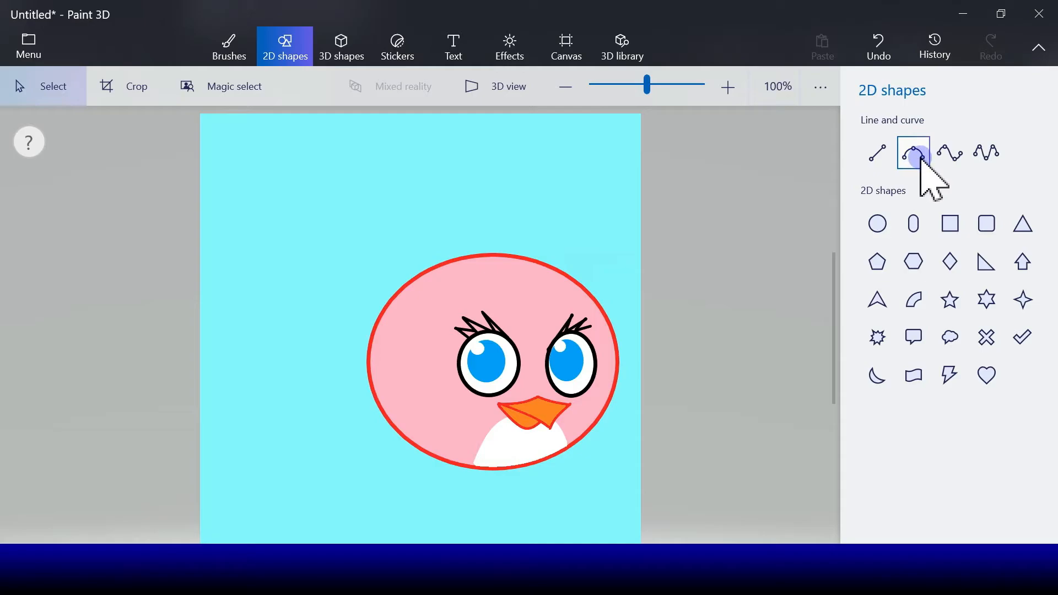
left_click(880, 157)
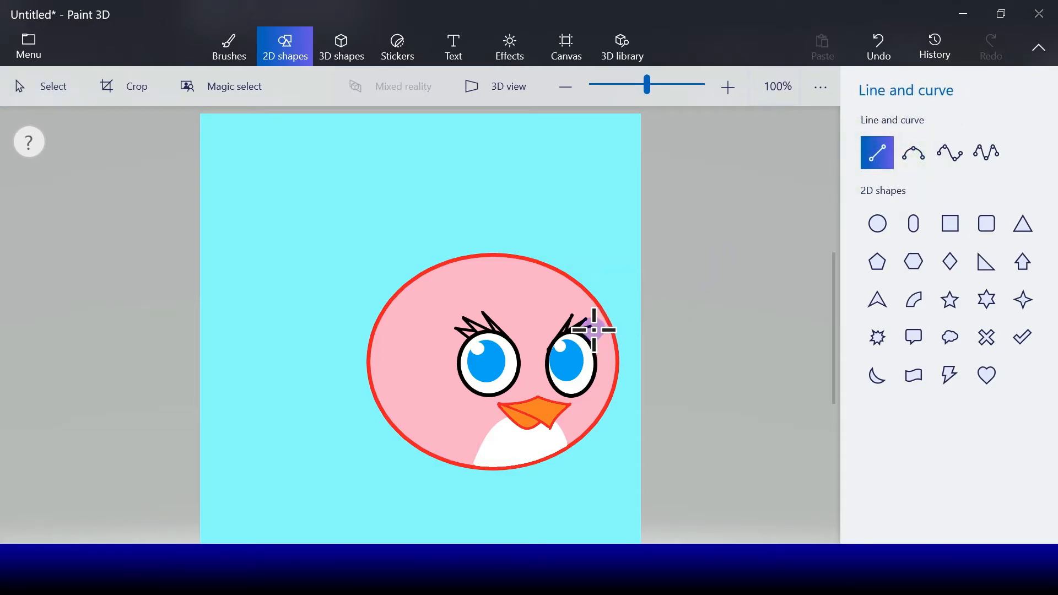
left_click_drag(591, 327, 580, 332)
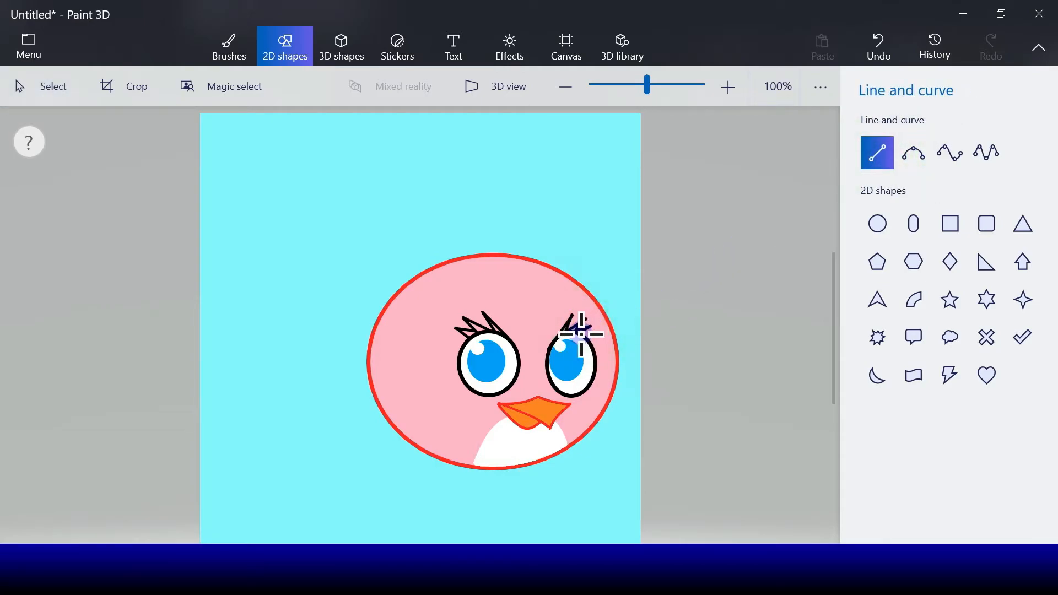
left_click(648, 330)
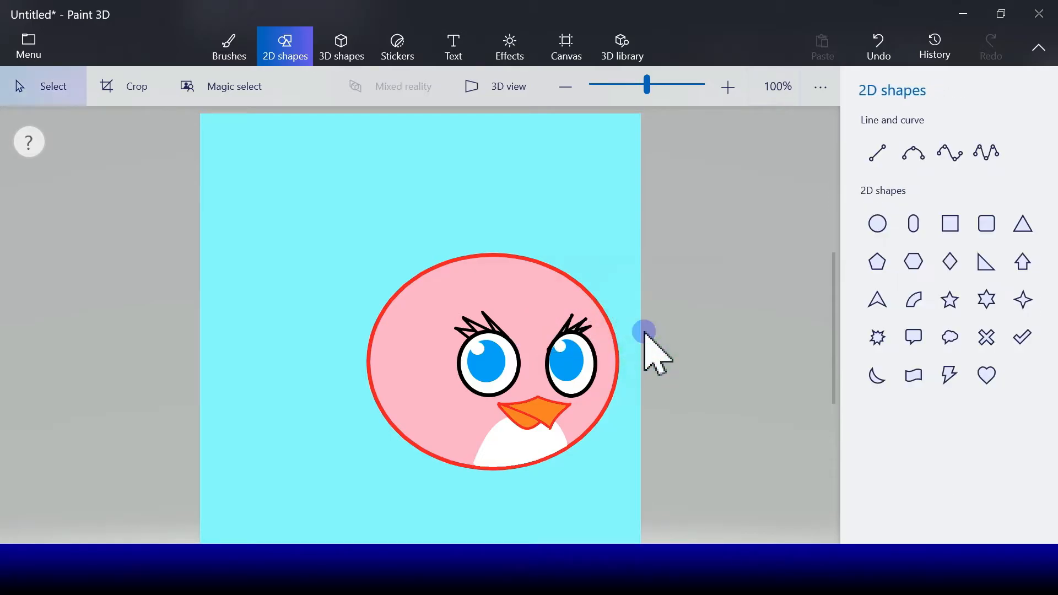
Fill the insides of the pointed lashes above both eyes with black.
left_click(238, 58)
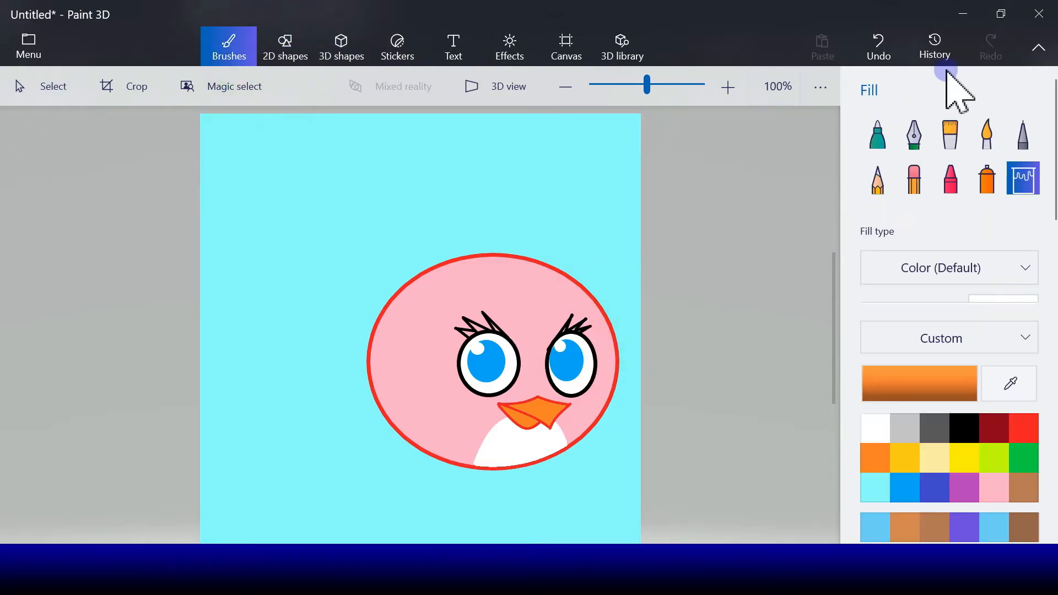
left_click(965, 425)
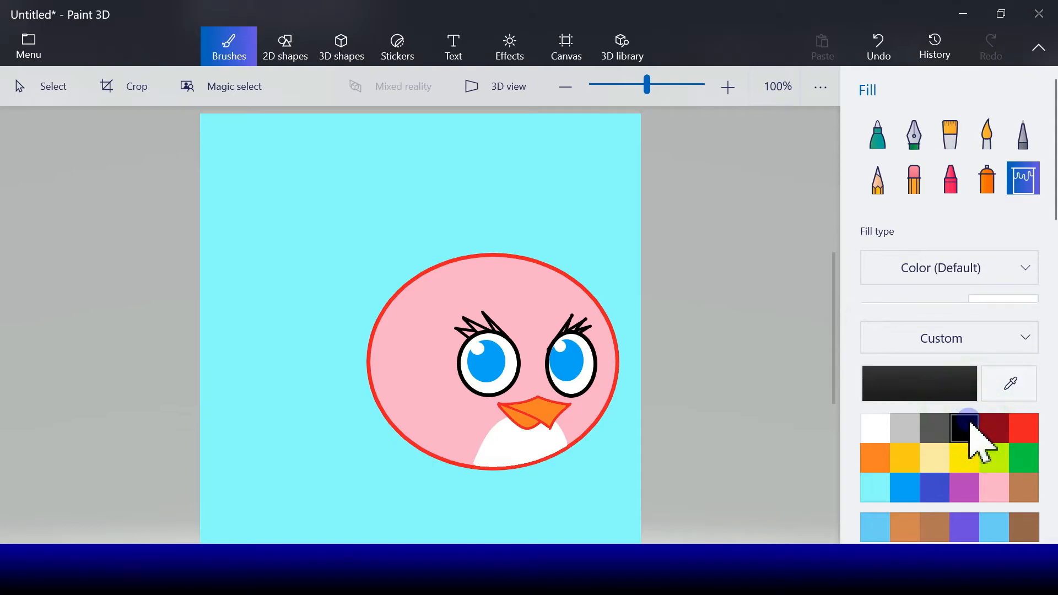
left_click(496, 328)
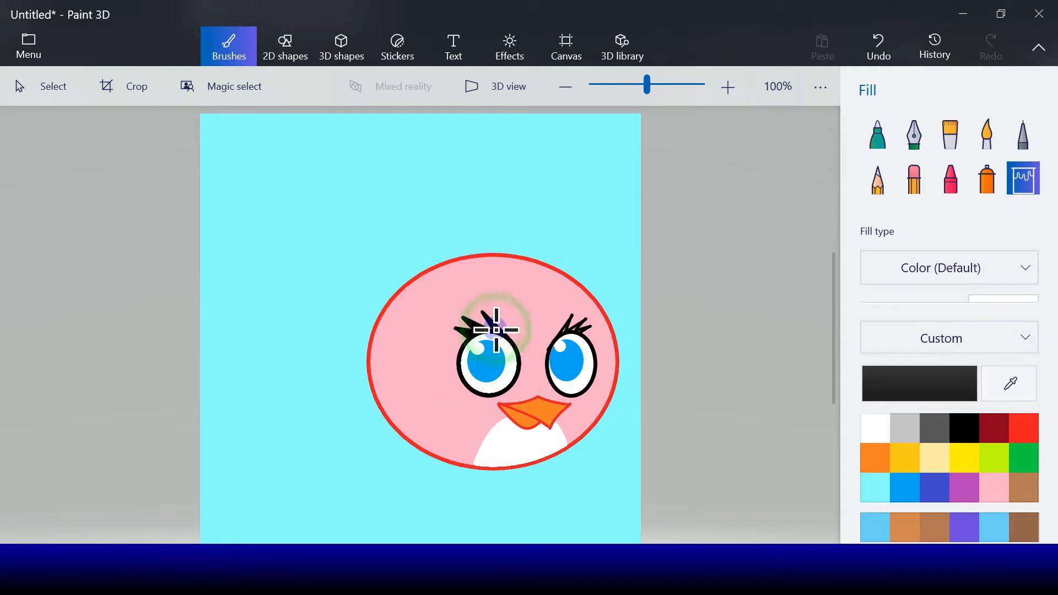
left_click(573, 329)
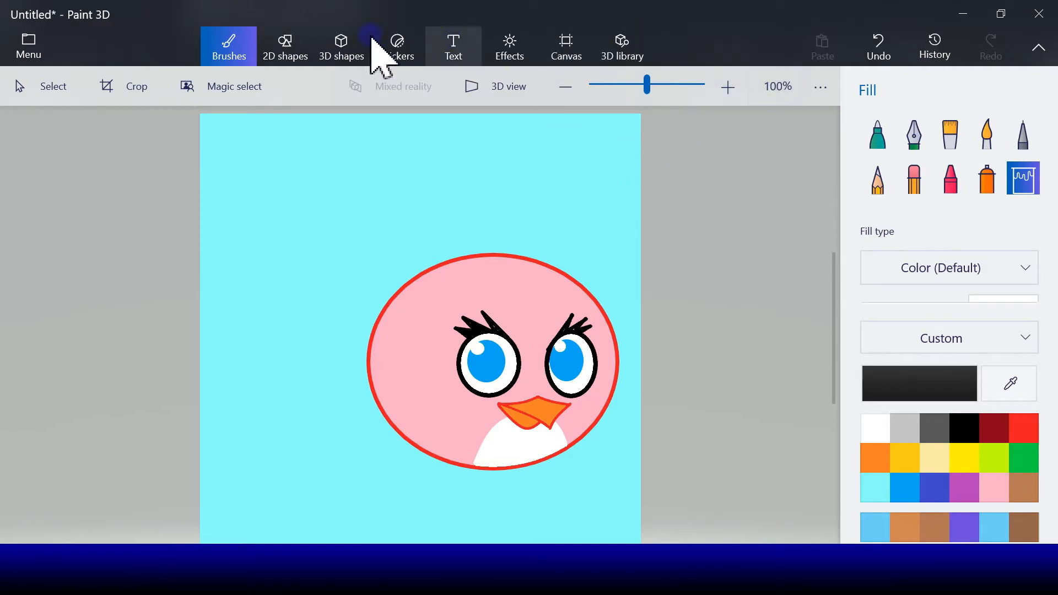
Draw a black 3-point curve above the left eye's lashes as an arched eyebrow sloping down toward the beak.
left_click(292, 52)
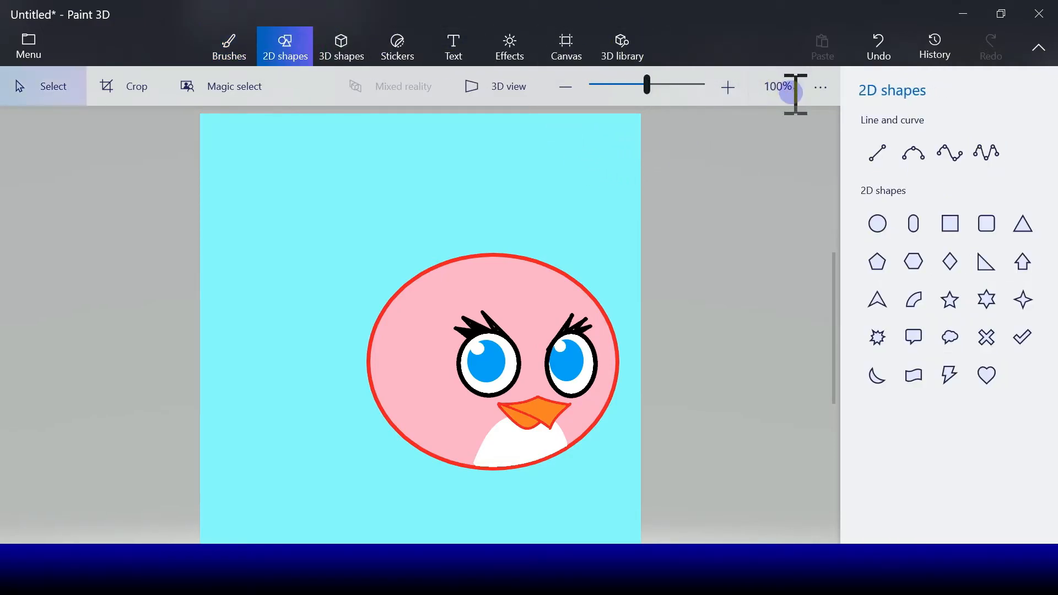
left_click(912, 153)
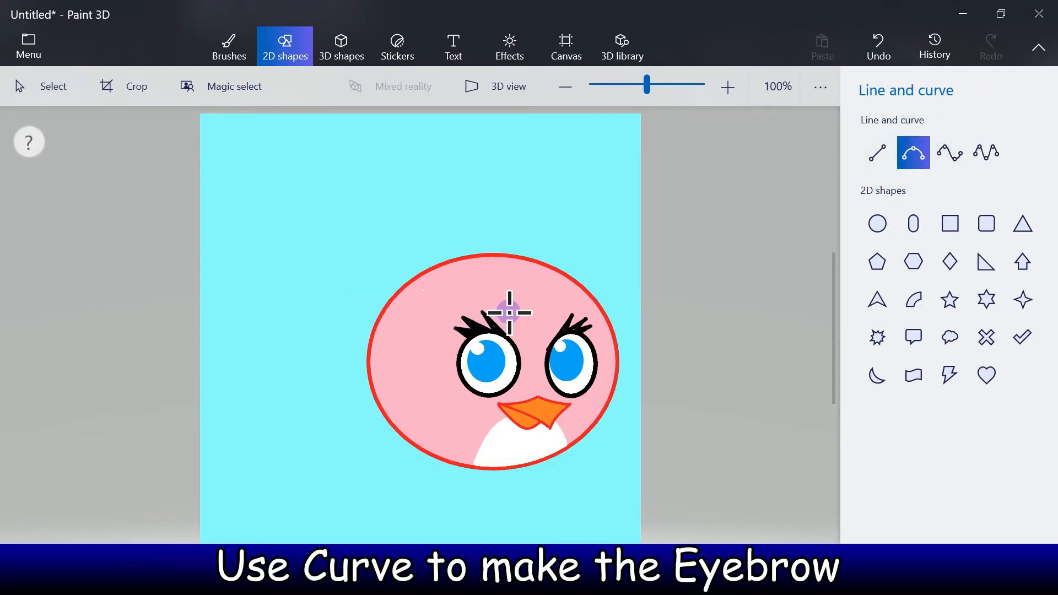
left_click_drag(513, 315, 457, 294)
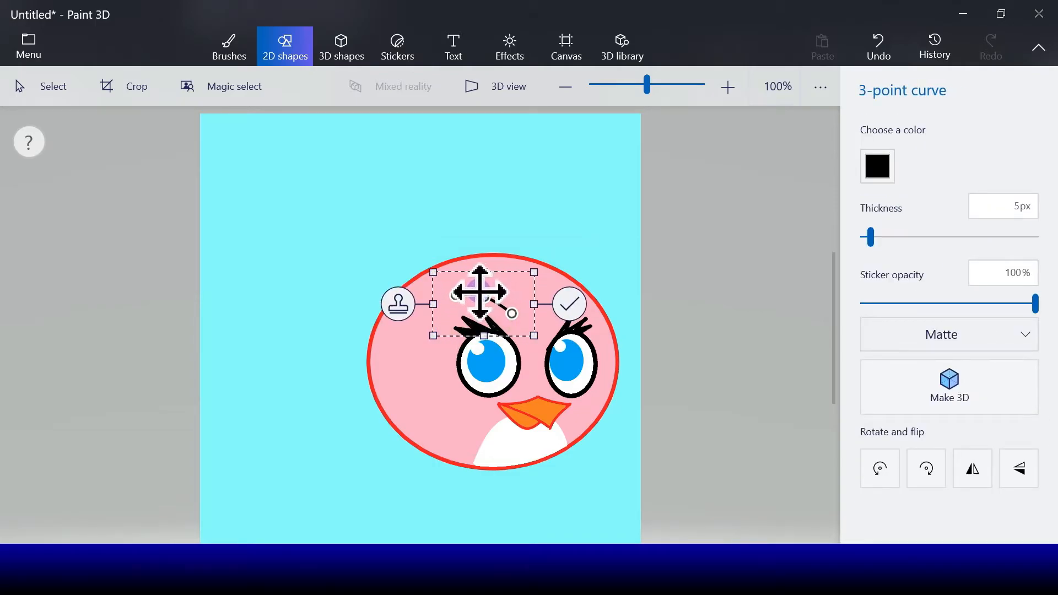
left_click(570, 306)
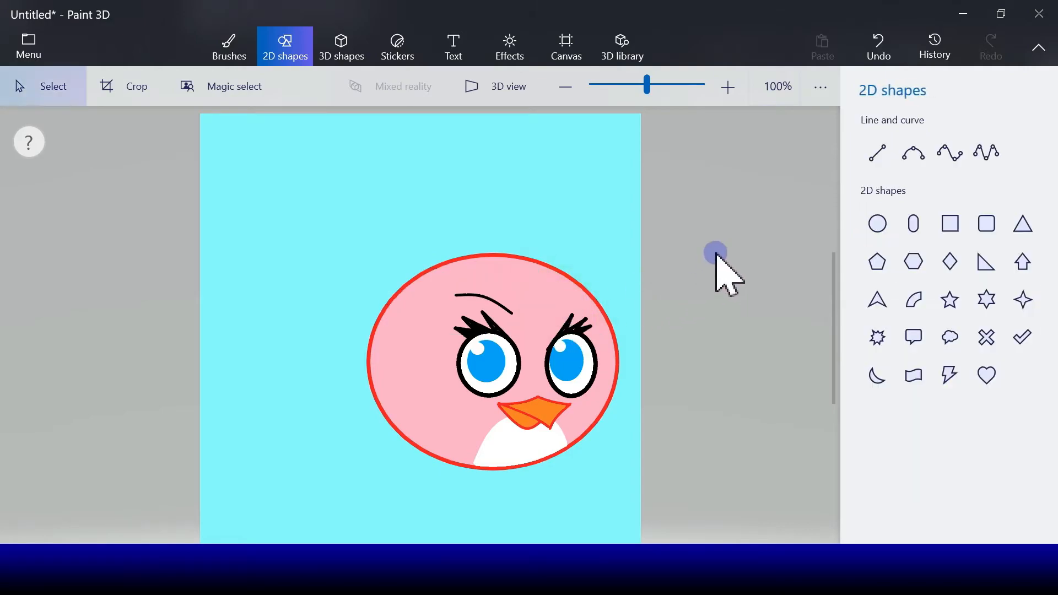
Draw a shorter black 3-point curve above the right eye's lashes as an eyebrow rising away from the beak.
left_click(913, 152)
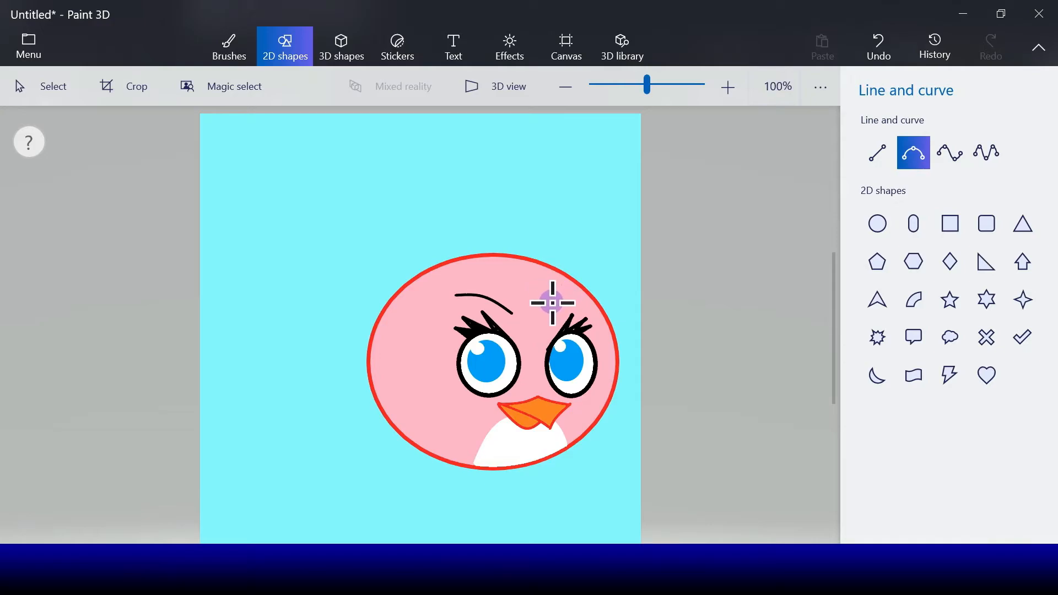
left_click_drag(544, 313, 571, 292)
left_click(628, 302)
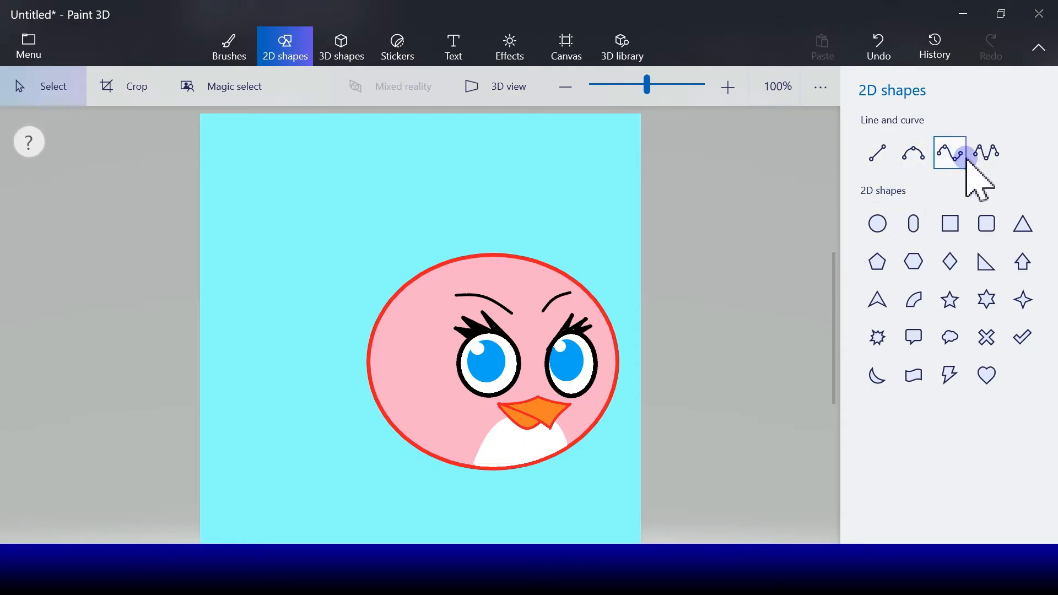
Draw a 5-point curve from the top of the head up and to the right, and color it red.
left_click(985, 155)
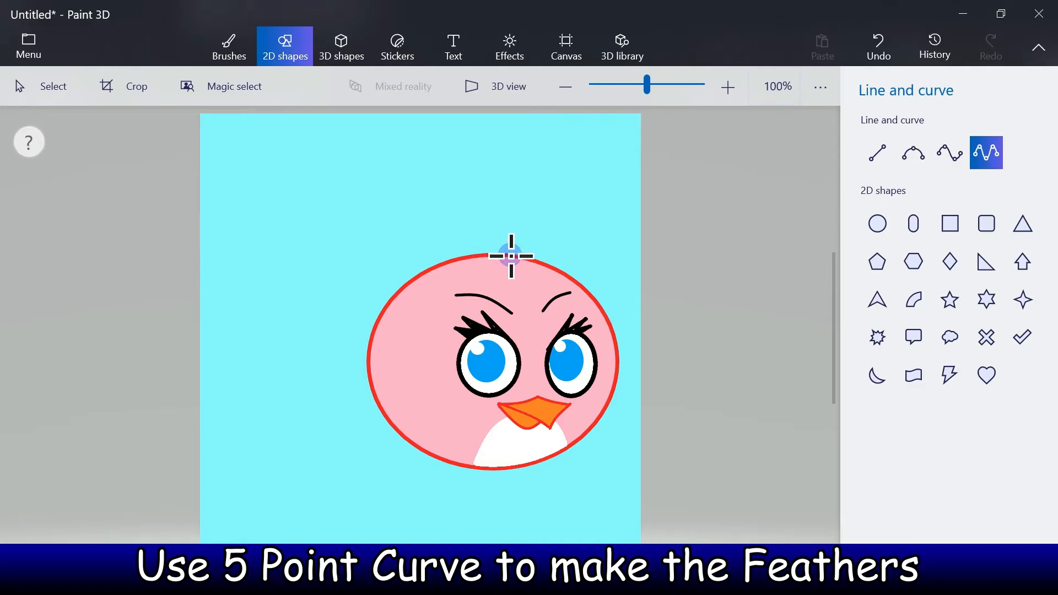
left_click_drag(506, 257, 601, 205)
left_click(887, 169)
left_click(952, 228)
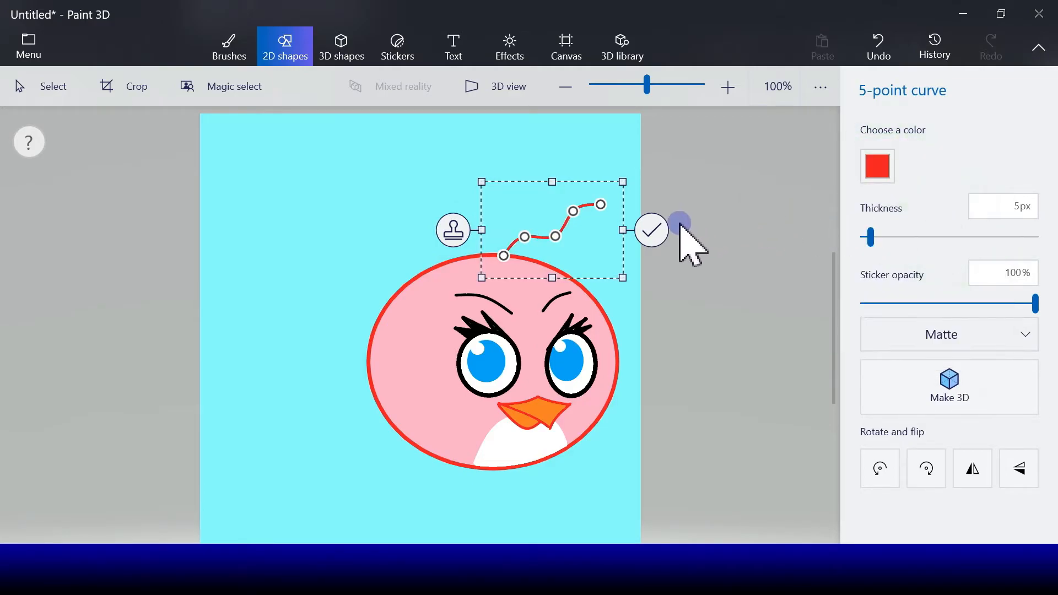
Shape the red 5-point curve into a long, round-tipped feather rising up and to the right from the top of the head.
left_click_drag(602, 207, 508, 260)
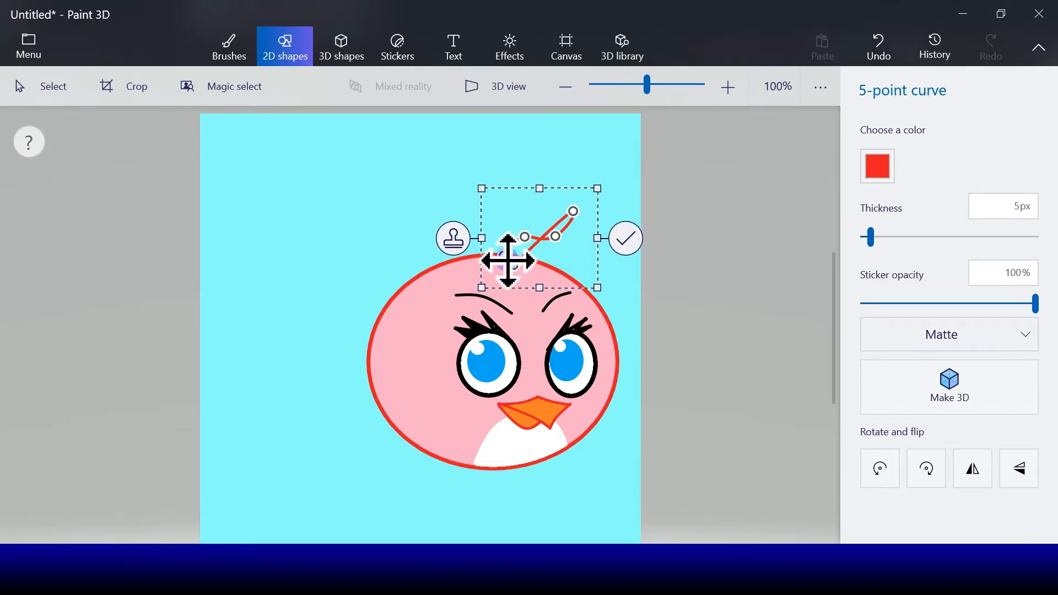
left_click_drag(561, 234, 597, 179)
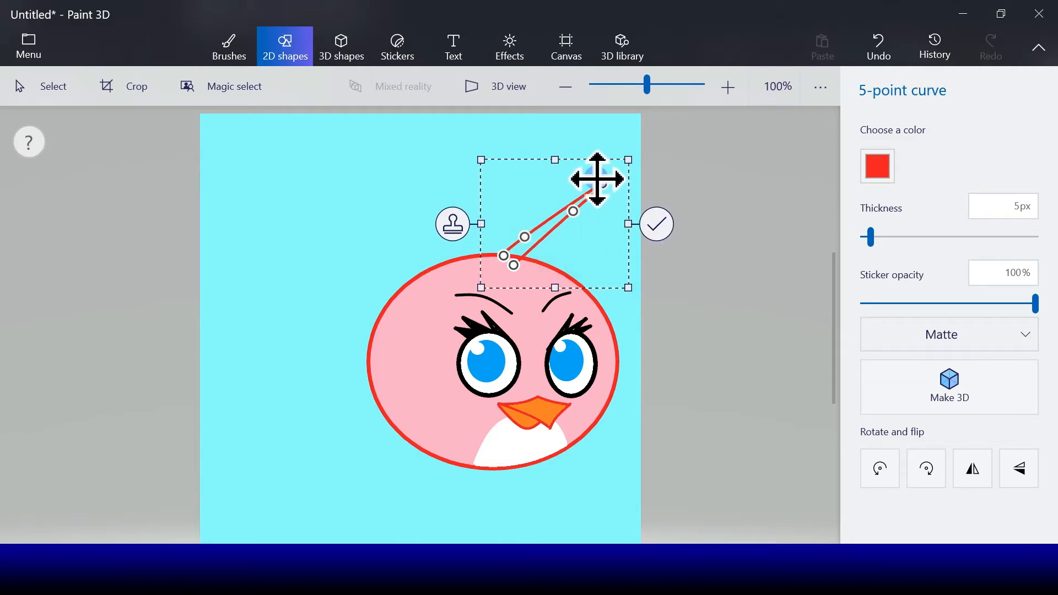
left_click_drag(576, 216, 571, 228)
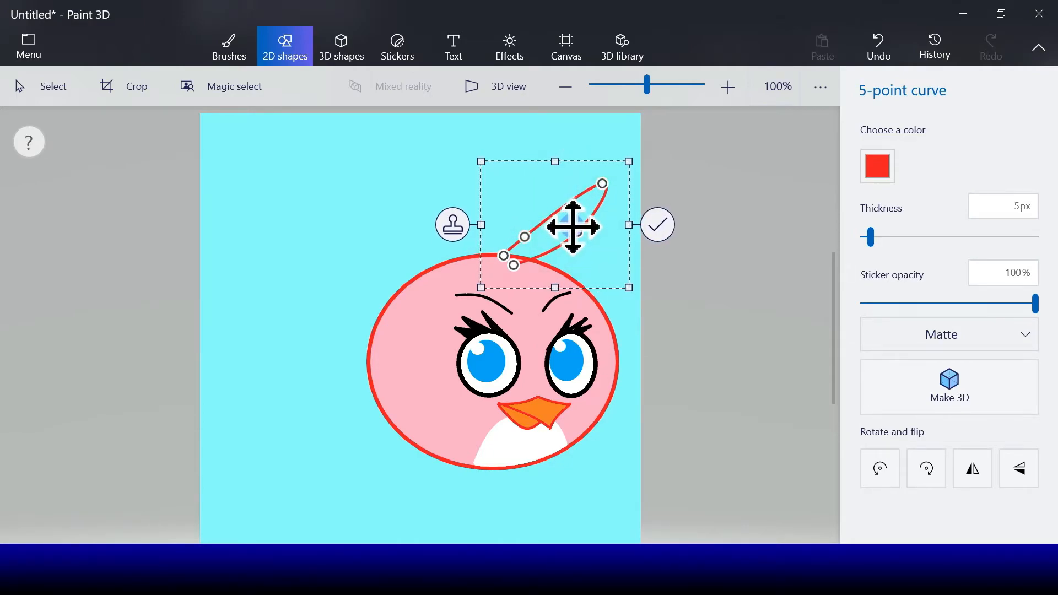
left_click_drag(599, 187, 616, 199)
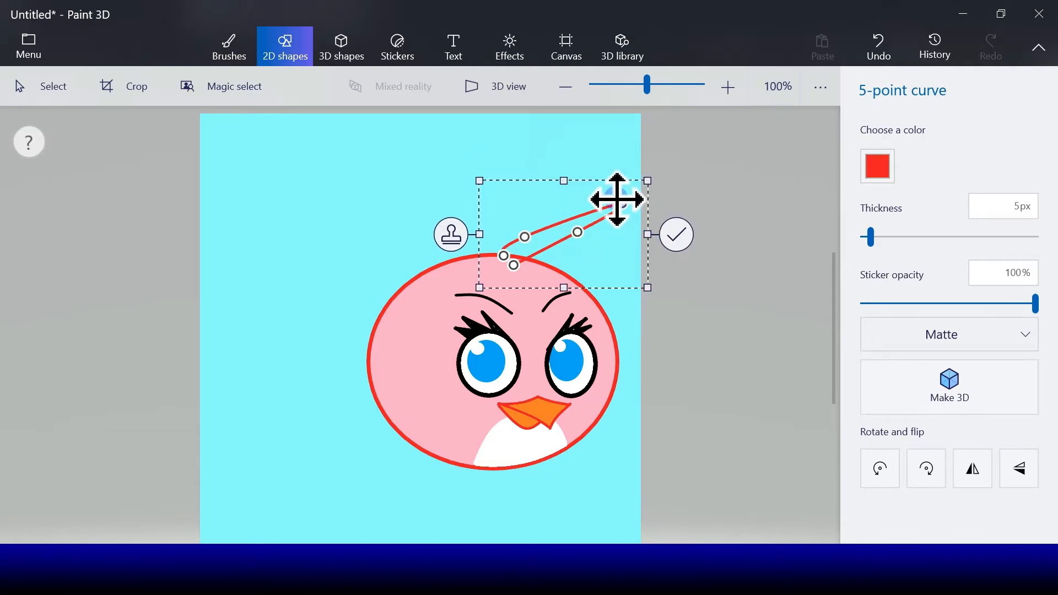
left_click_drag(525, 238, 562, 196)
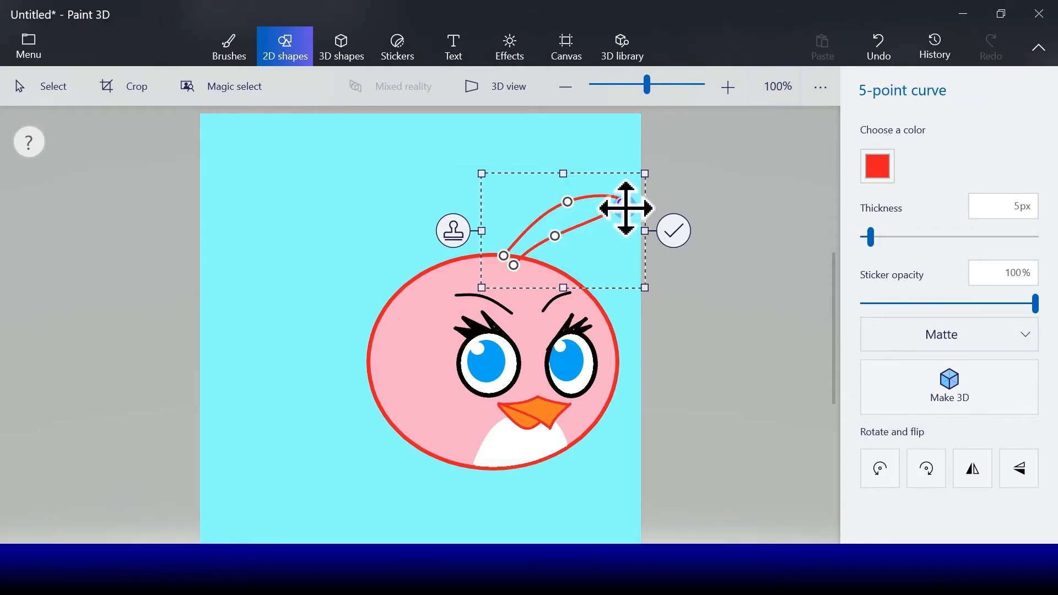
left_click_drag(624, 206, 550, 202)
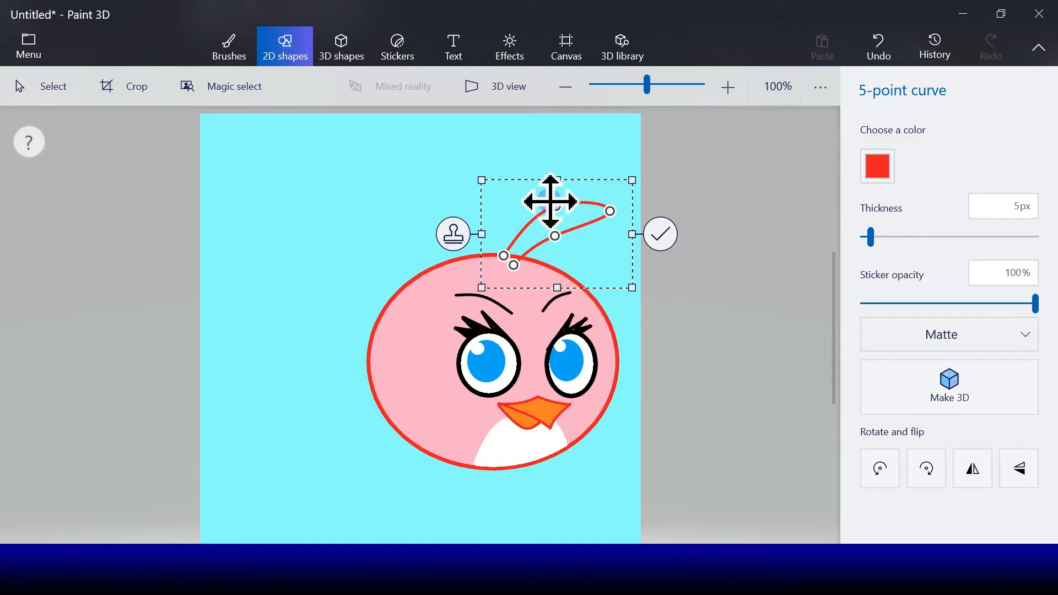
left_click_drag(550, 202, 550, 203)
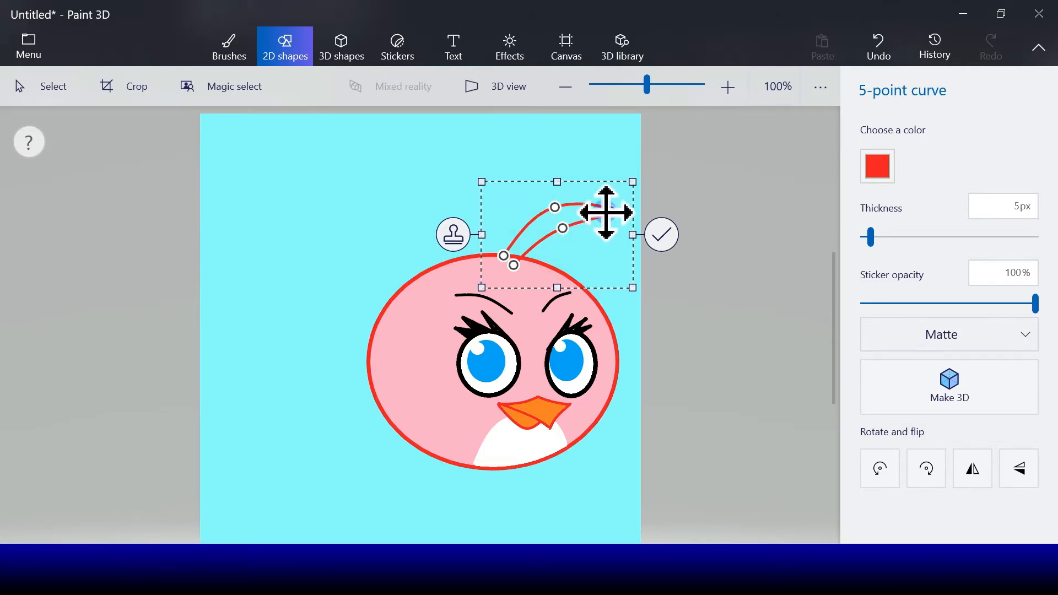
left_click_drag(610, 212, 562, 221)
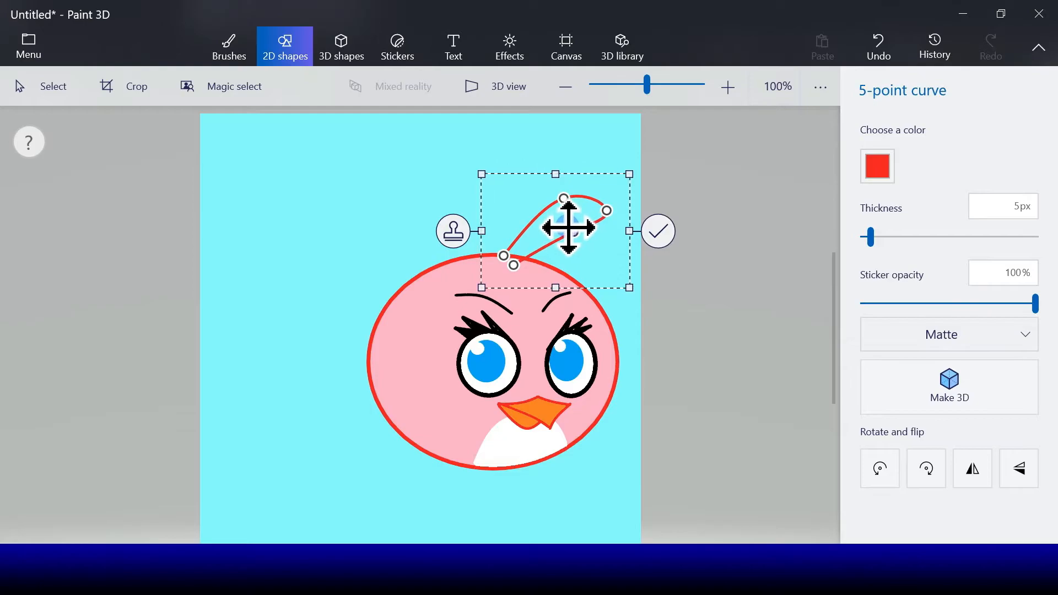
mouse_move(565, 201)
left_mouse_down()
mouse_move(556, 211)
mouse_move(610, 219)
mouse_move(568, 240)
mouse_move(562, 220)
mouse_move(581, 209)
left_mouse_up()
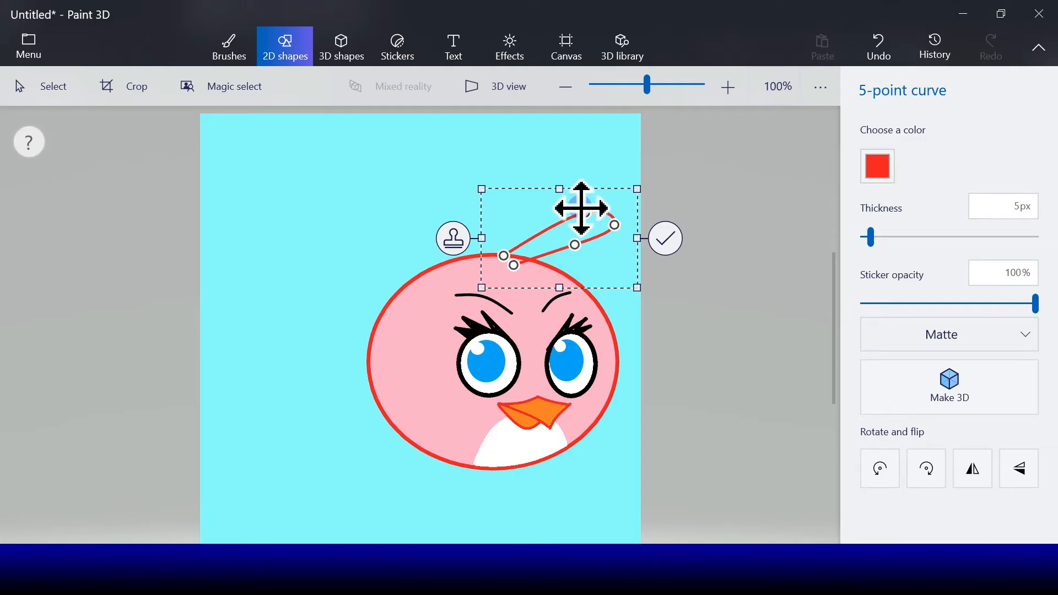
left_click(678, 248)
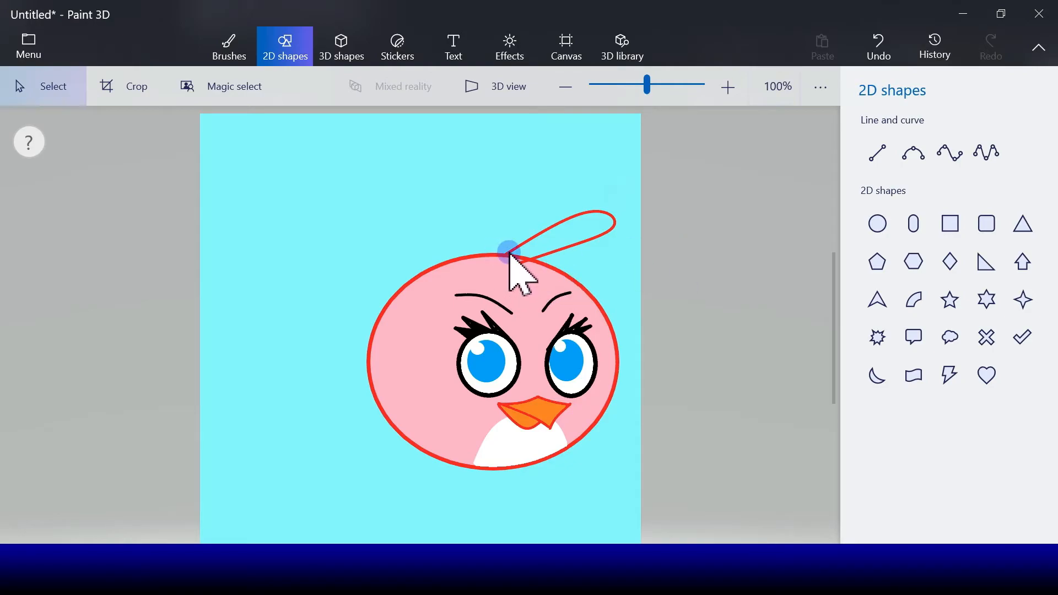
Draw a second red 5-point curve below the first feather, shaped as a round-tipped feather reaching over the head's upper-right edge.
left_click(981, 159)
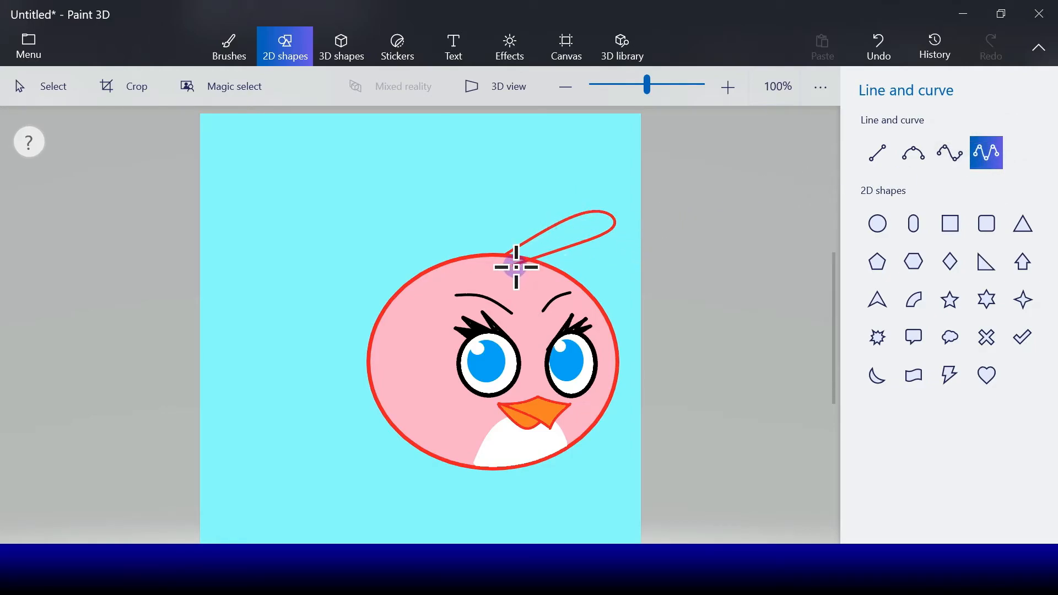
mouse_move(515, 268)
left_mouse_down()
mouse_move(546, 262)
mouse_move(606, 289)
mouse_move(605, 308)
left_mouse_up()
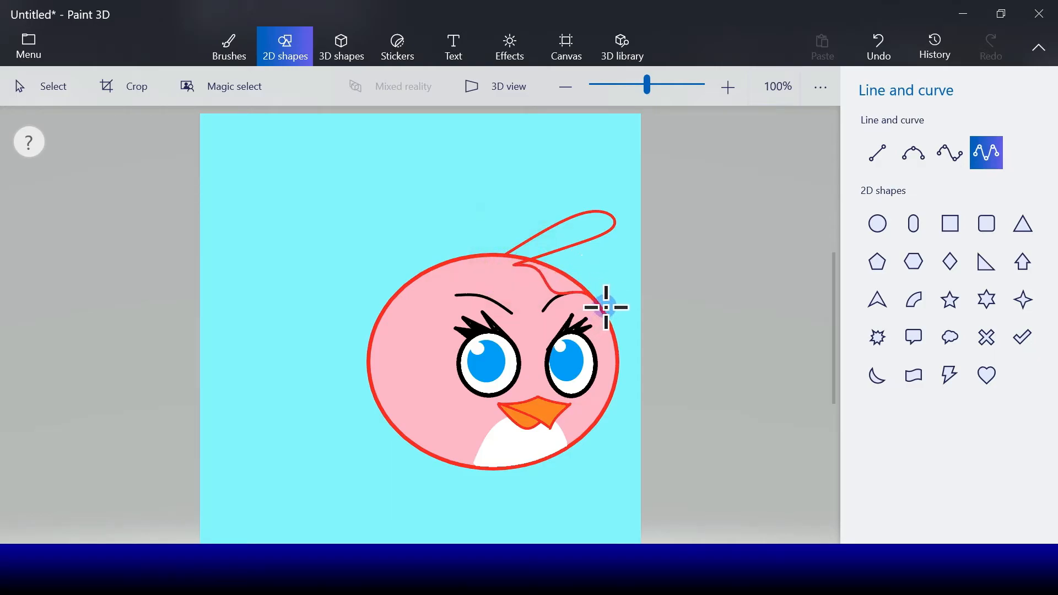
left_click(627, 275)
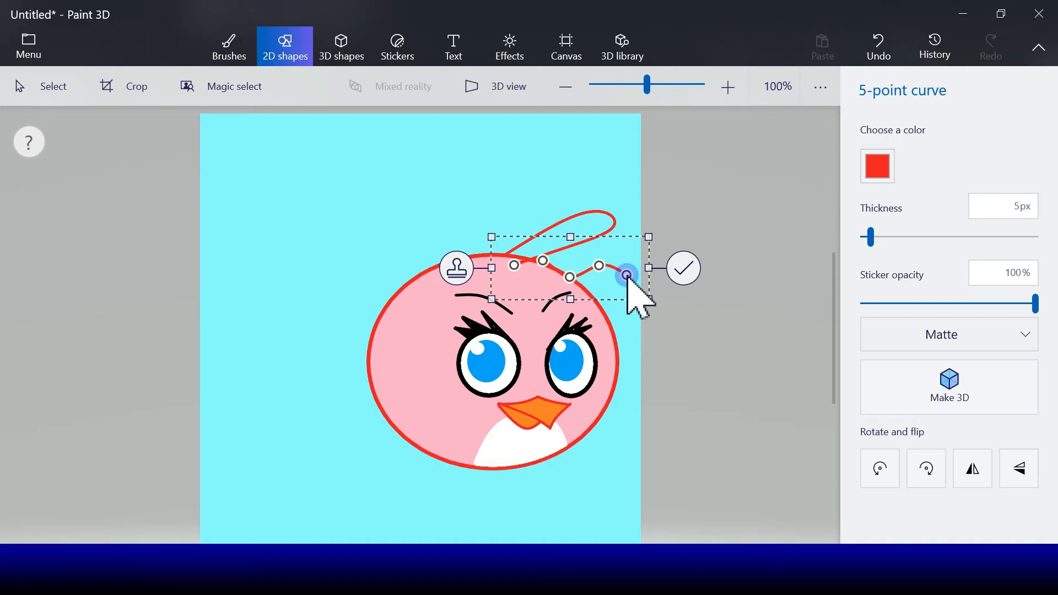
left_click_drag(629, 279, 522, 271)
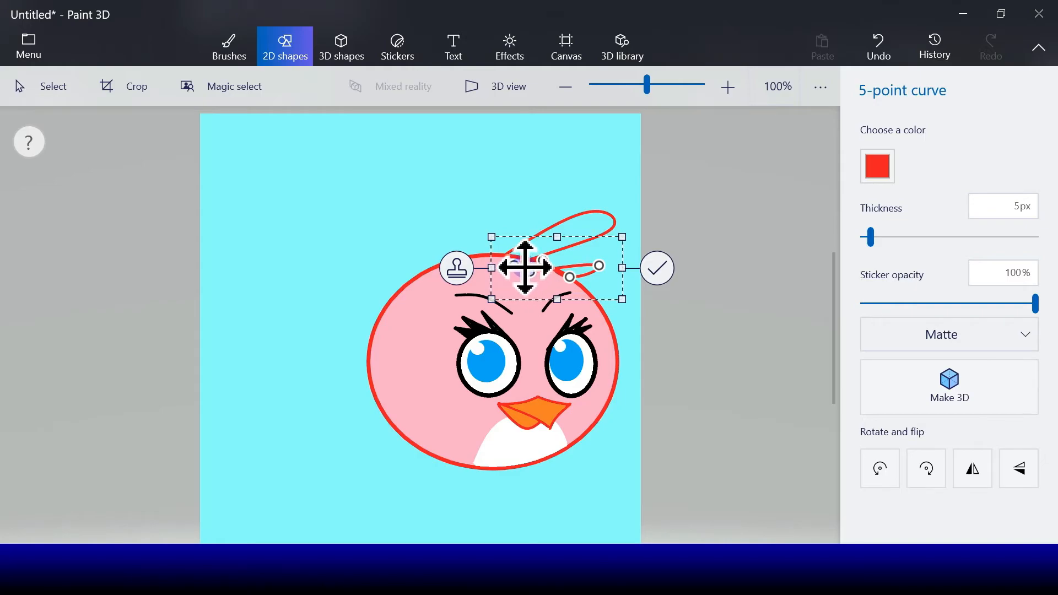
left_click_drag(573, 279, 587, 308)
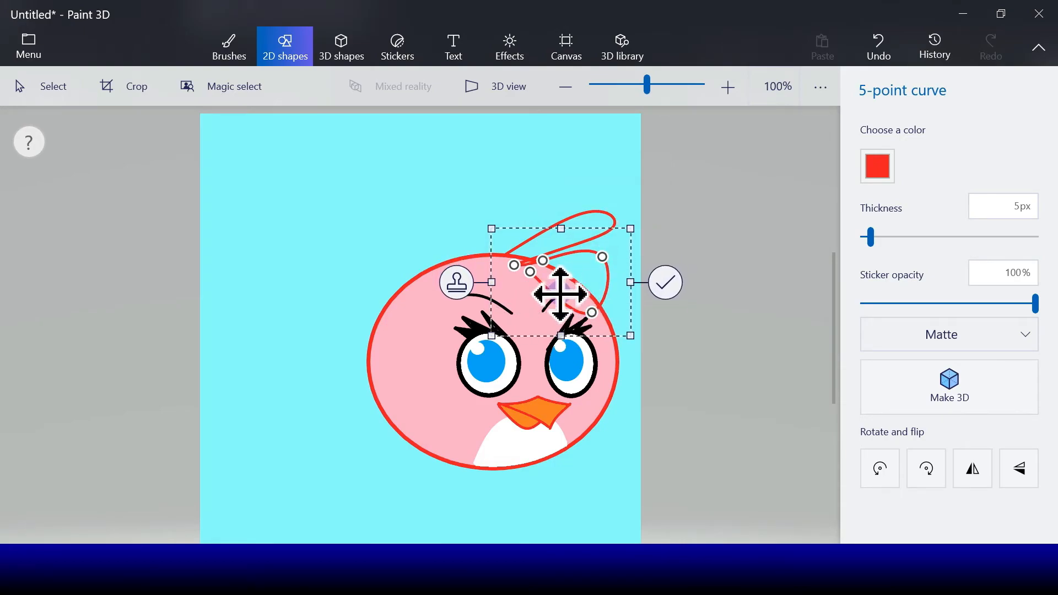
left_click_drag(595, 312, 566, 294)
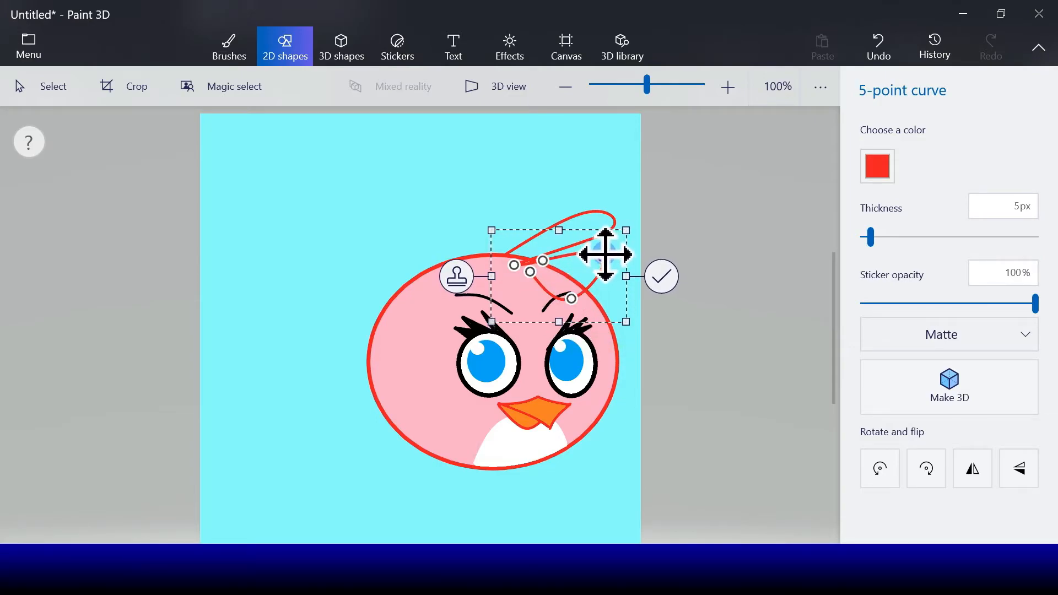
left_click_drag(605, 260, 603, 291)
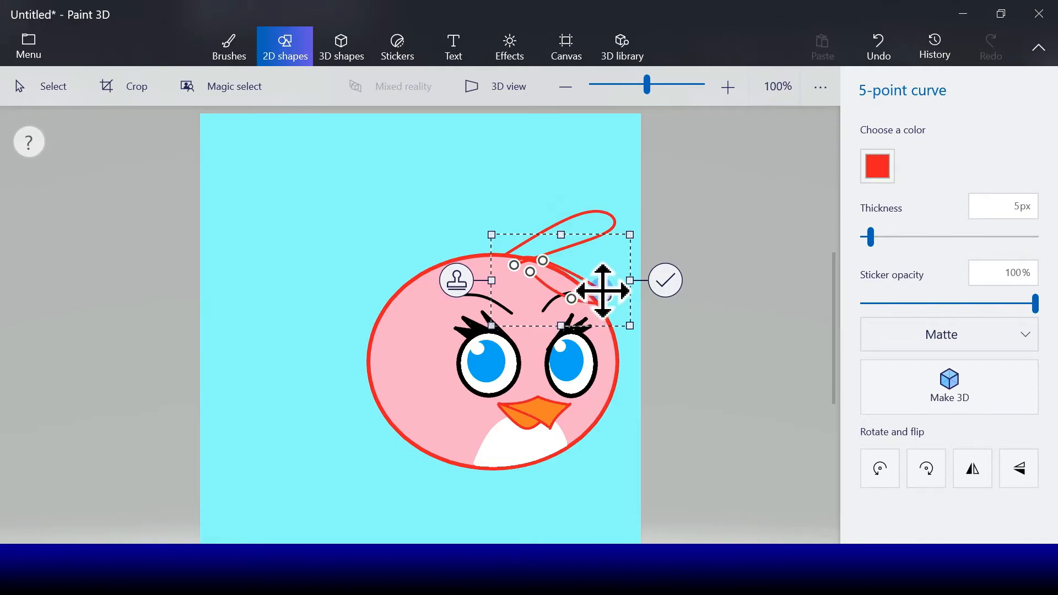
left_click_drag(546, 263, 590, 268)
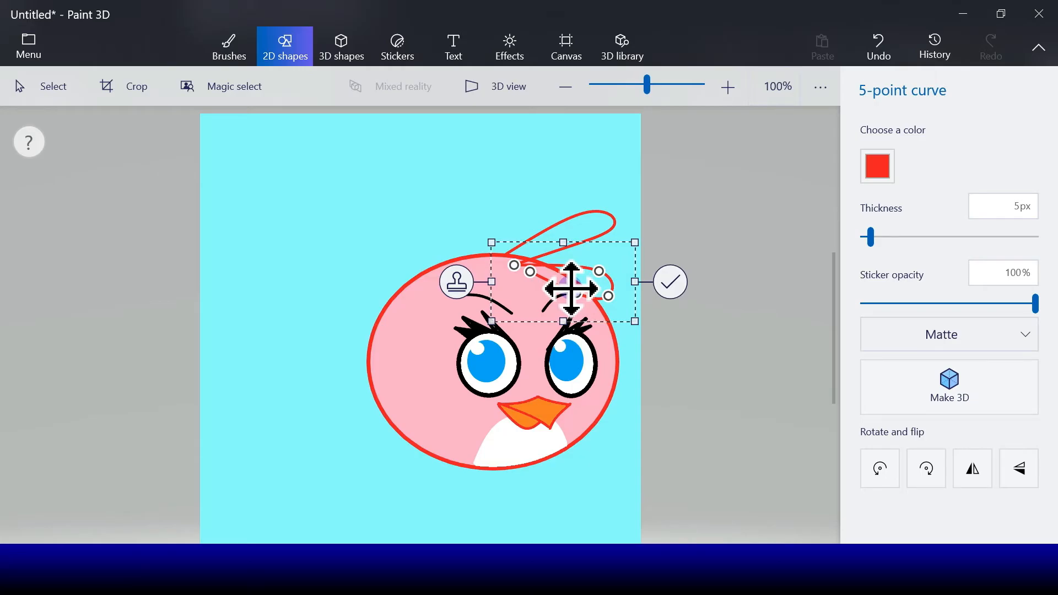
left_click(679, 290)
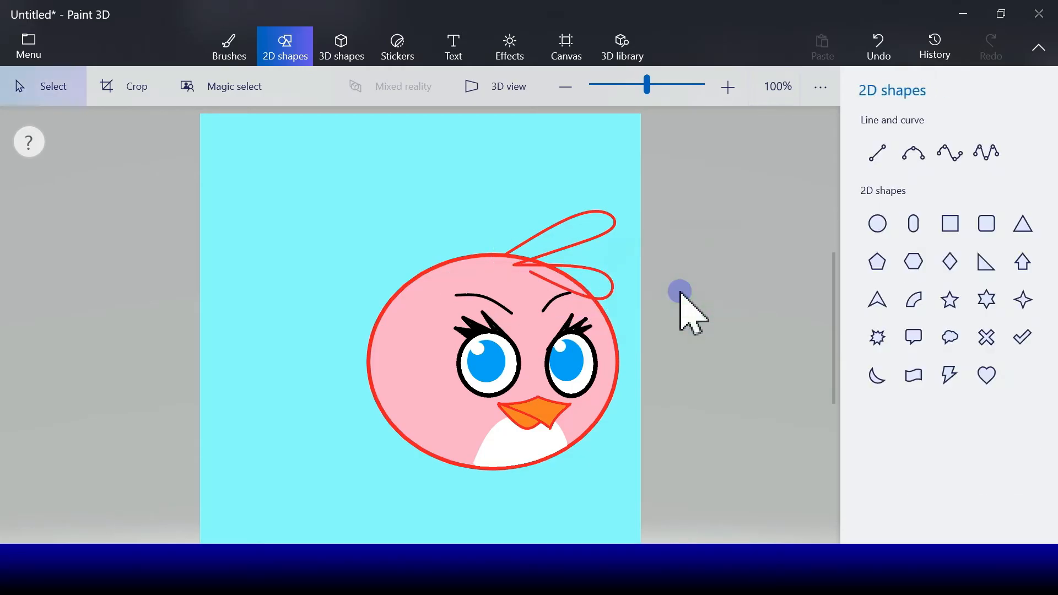
Draw a third red 5-point curve shaped as a short feather hanging down the forehead between the eyebrows.
left_click(974, 159)
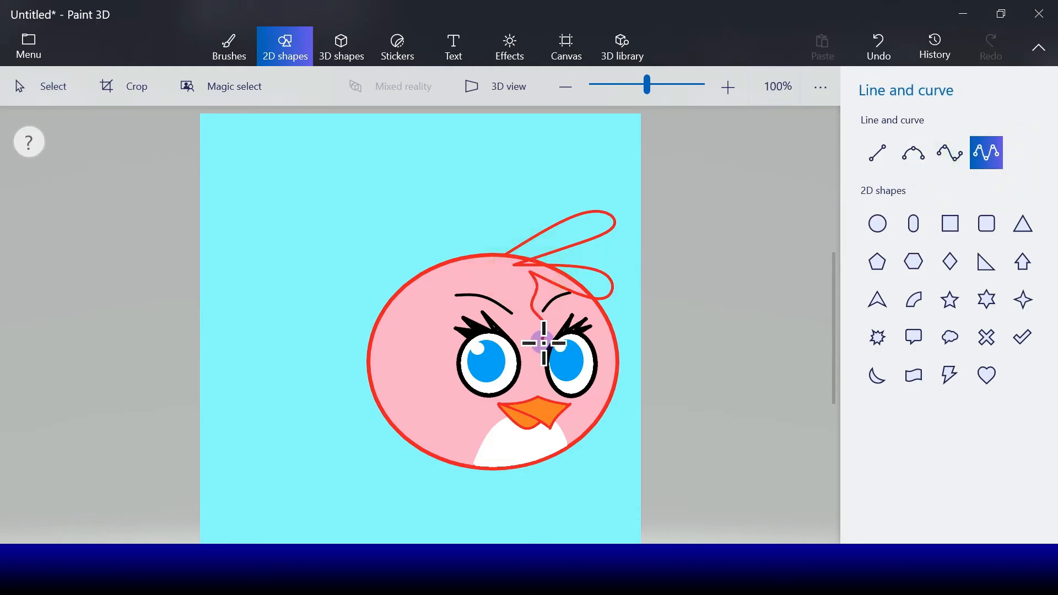
left_click_drag(545, 350, 544, 349)
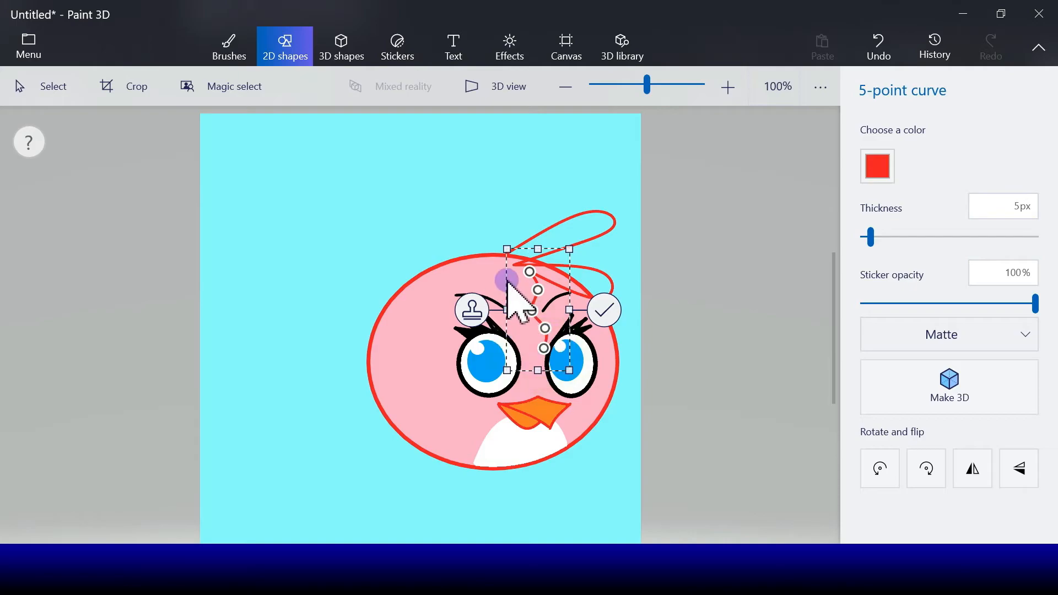
left_click_drag(544, 349, 512, 275)
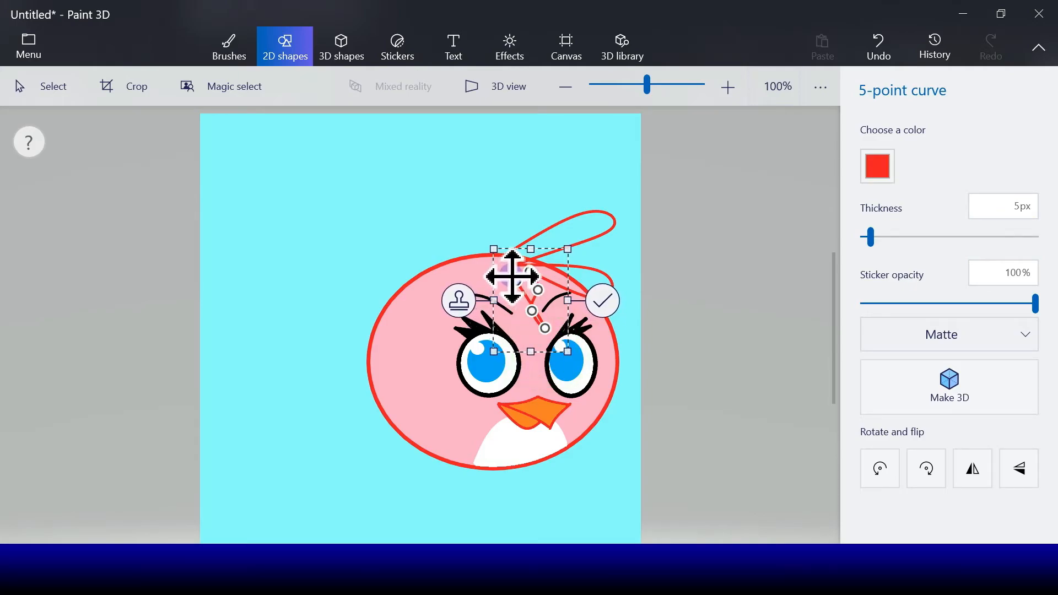
mouse_move(533, 310)
left_mouse_down()
mouse_move(562, 320)
mouse_move(557, 342)
mouse_move(522, 310)
left_mouse_up()
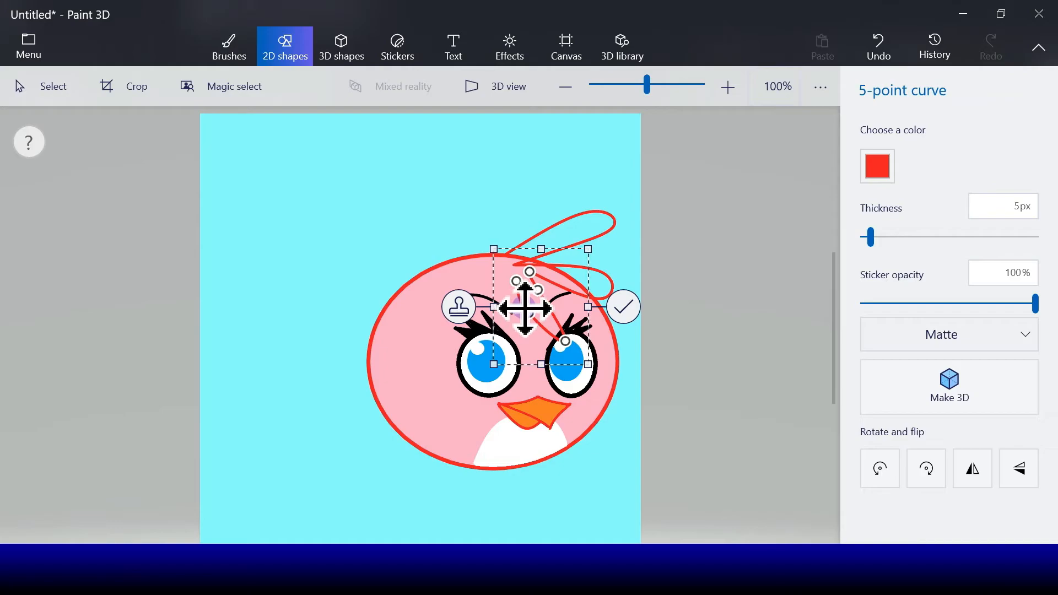
left_click_drag(539, 290, 543, 293)
left_click_drag(566, 337, 546, 326)
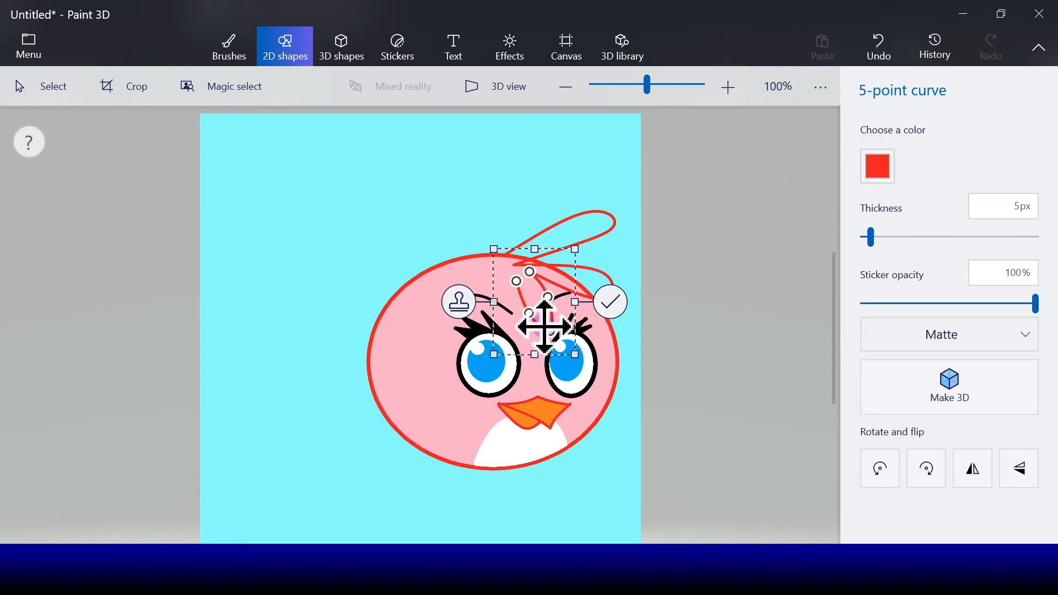
left_click_drag(529, 315, 525, 316)
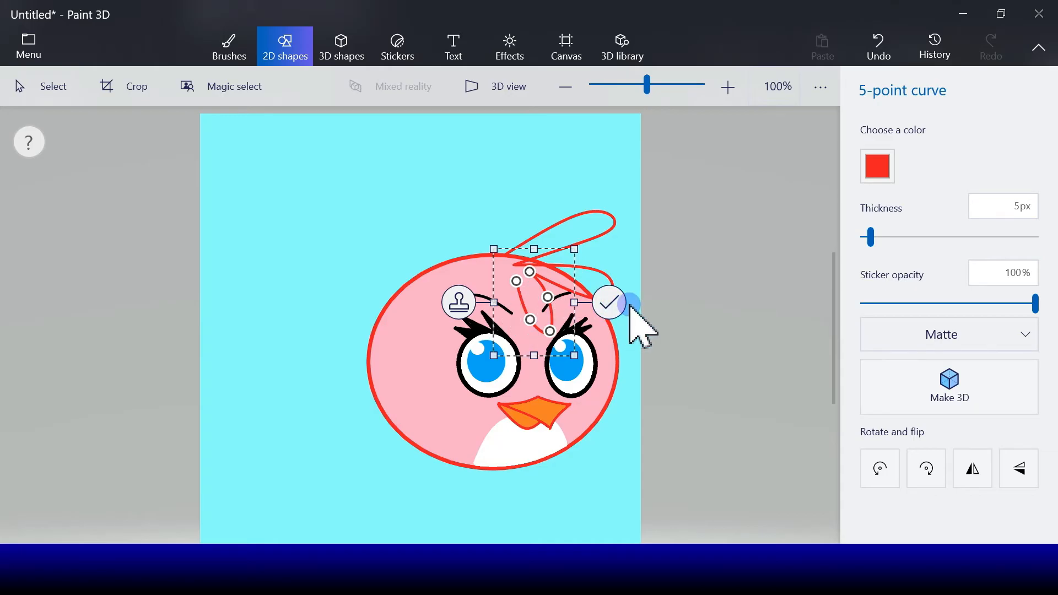
left_click(610, 304)
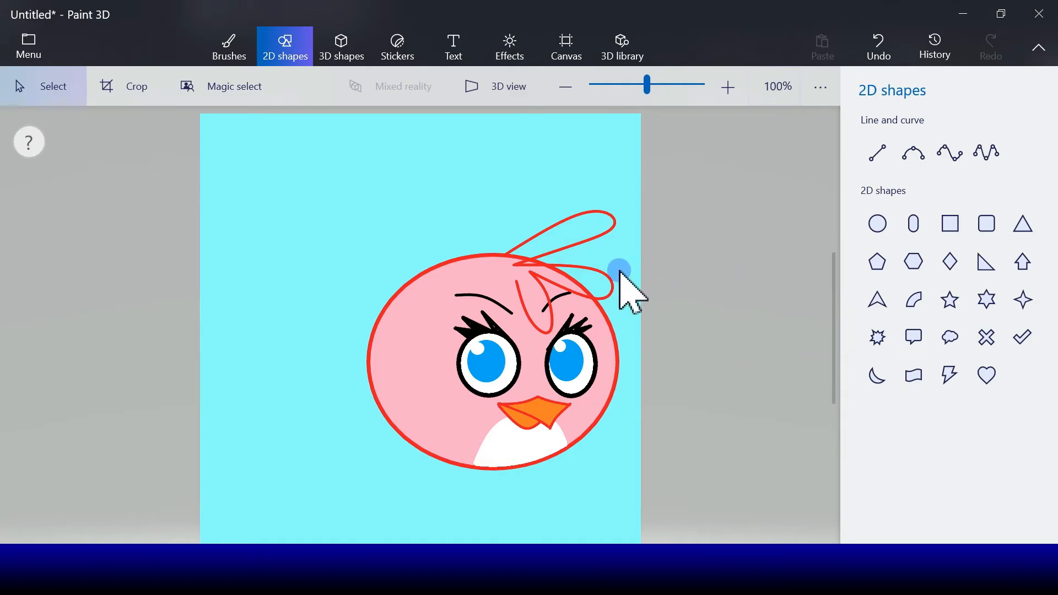
Paint over the red head outline at the base of the upper feather with a light pink Marker, 10px thick.
left_click(236, 51)
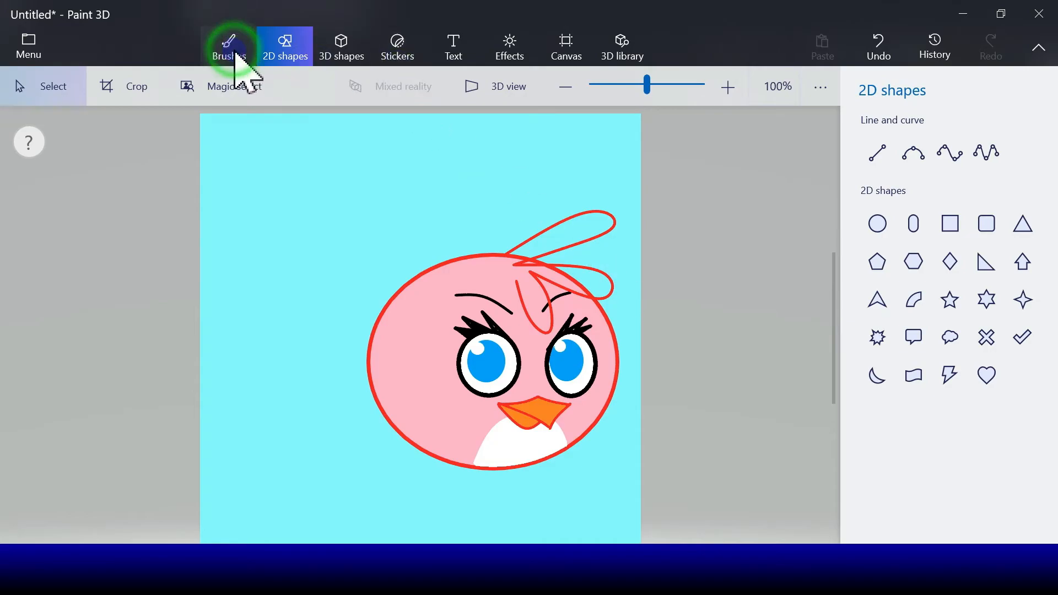
left_click(877, 136)
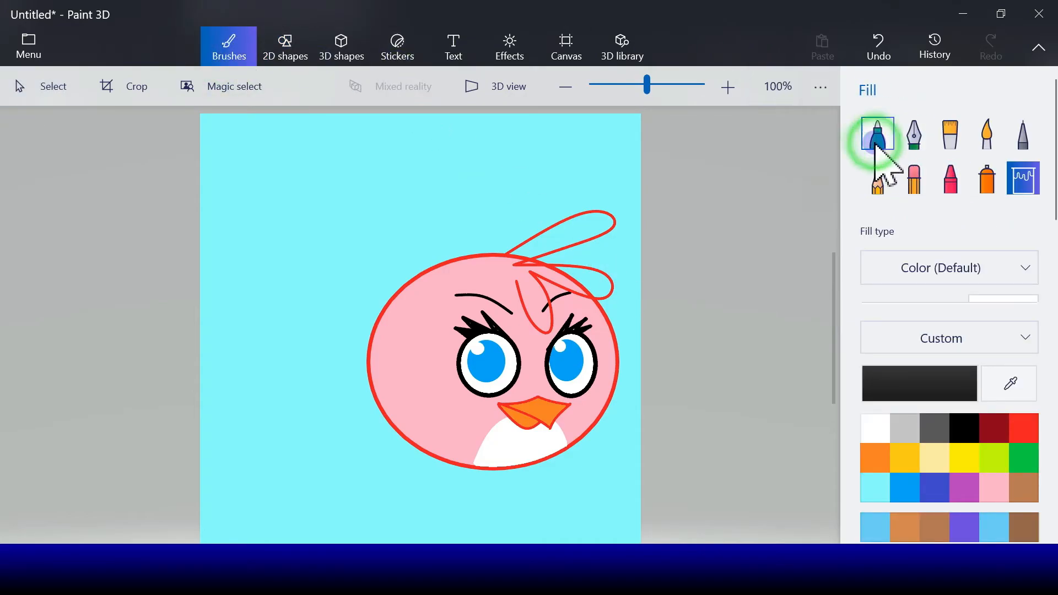
left_click(991, 488)
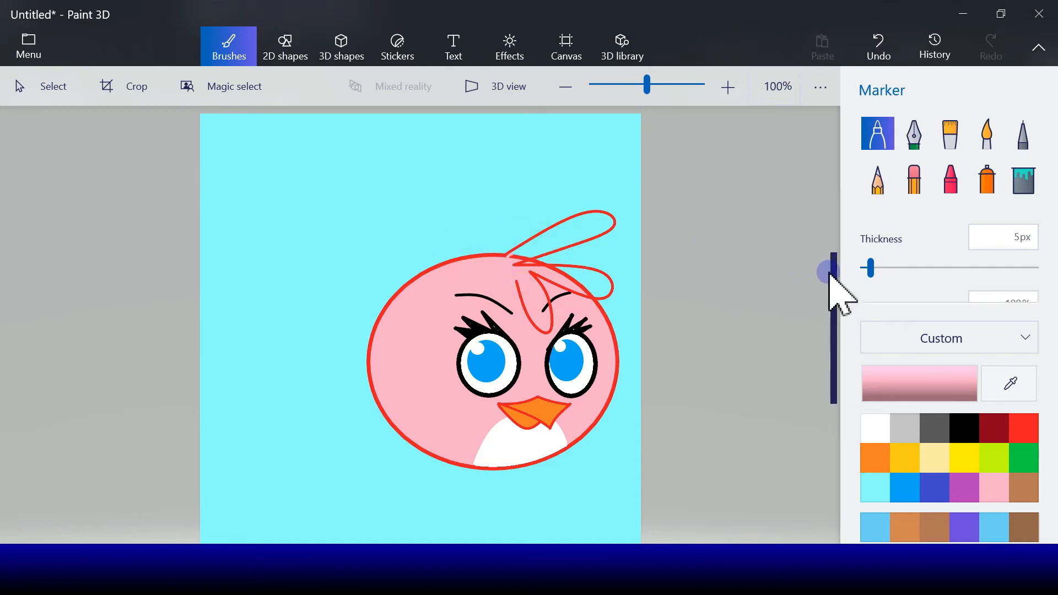
left_click_drag(872, 268, 878, 268)
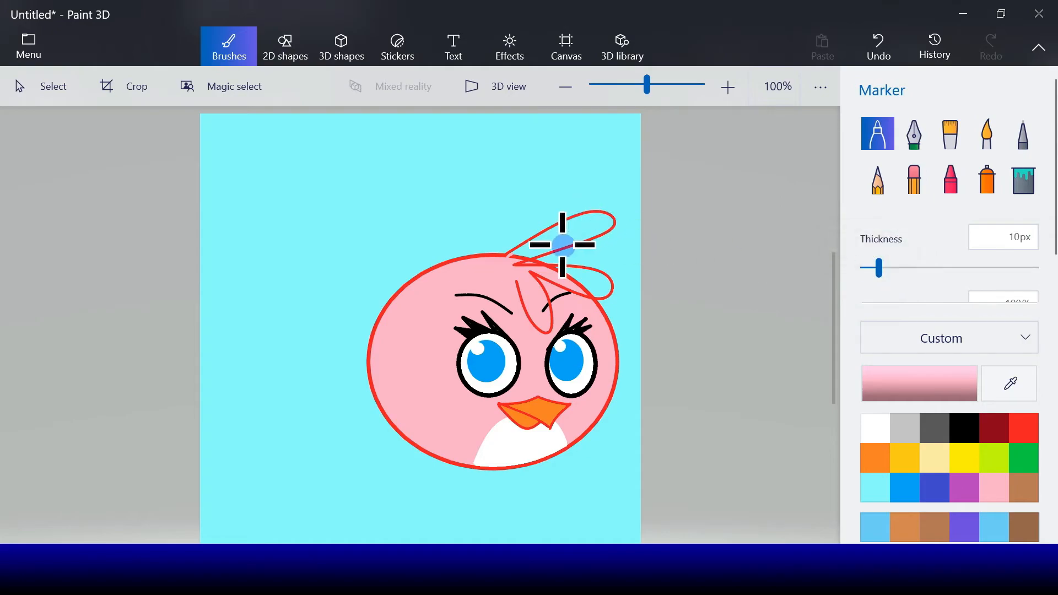
left_click_drag(529, 255, 524, 258)
left_click(876, 51)
mouse_move(529, 247)
left_mouse_down()
mouse_move(520, 259)
mouse_move(528, 252)
left_mouse_up()
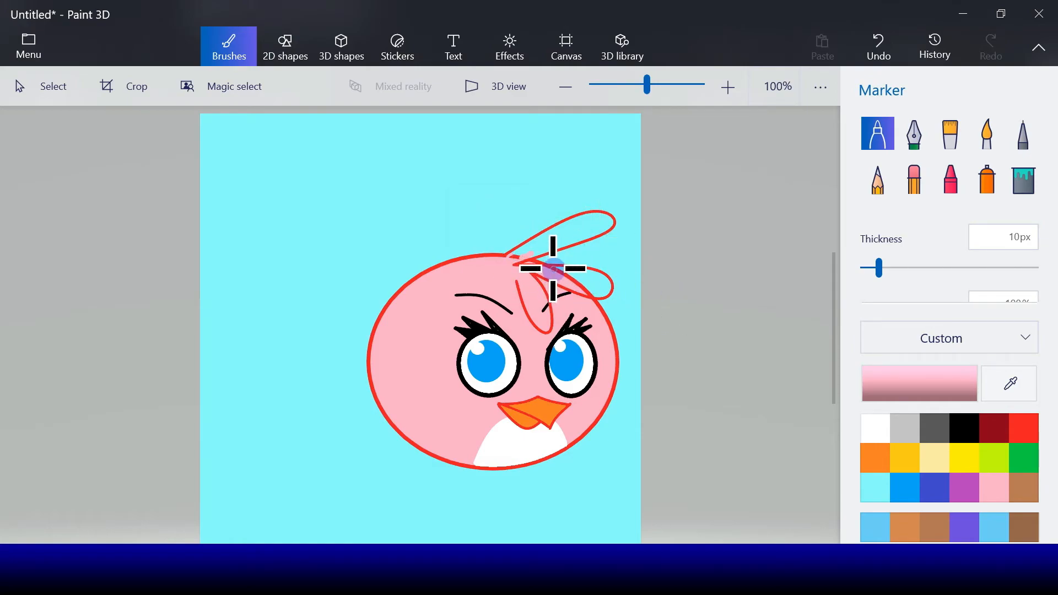
Touch up in pink the head outline where it crosses the middle feather and the eyebrow end inside the forehead feather.
left_click_drag(552, 268, 548, 270)
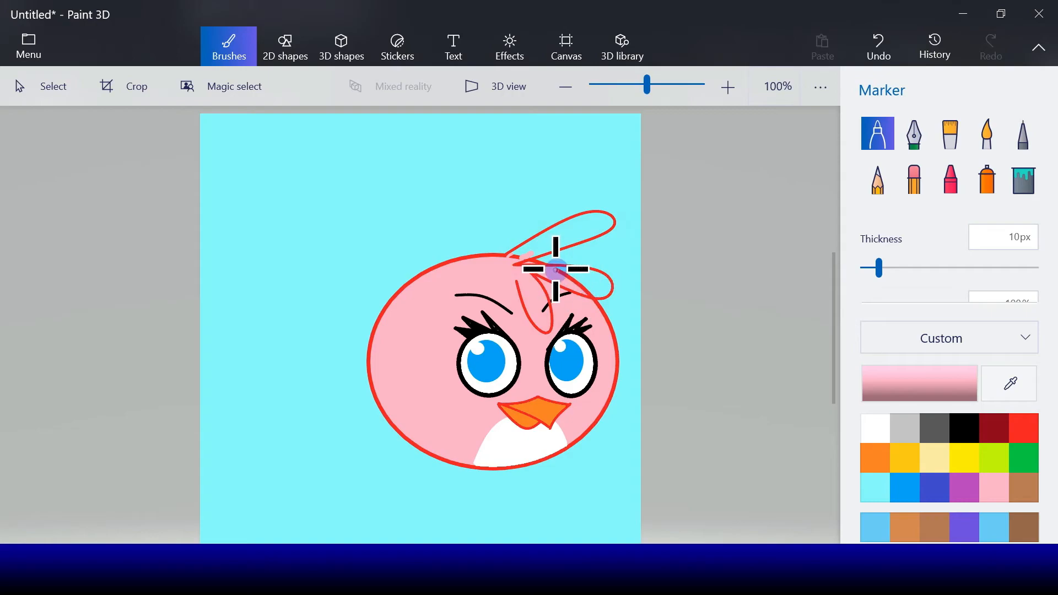
left_click(556, 269)
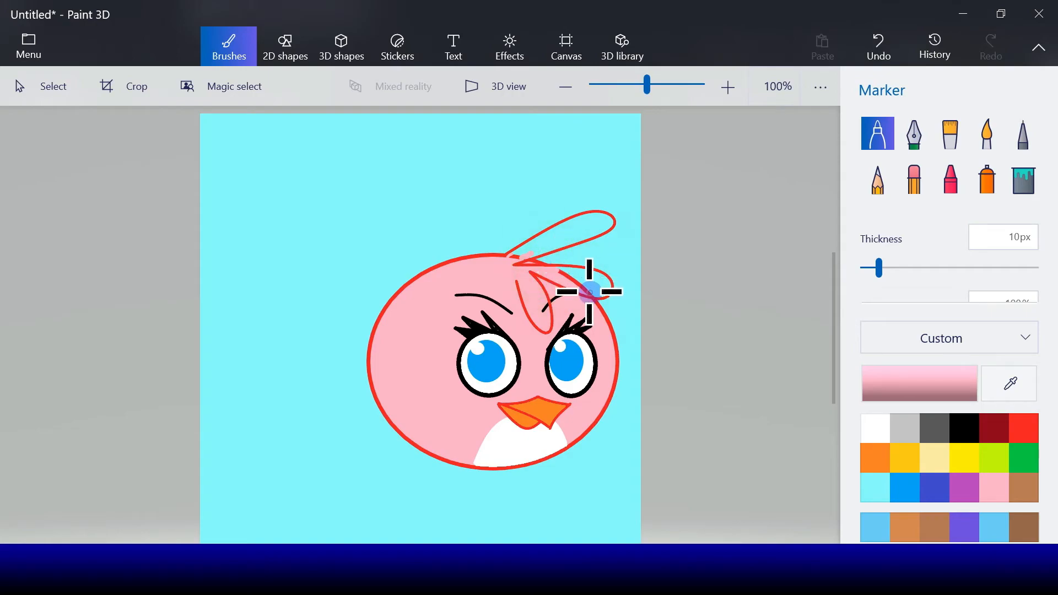
left_click_drag(589, 294, 595, 292)
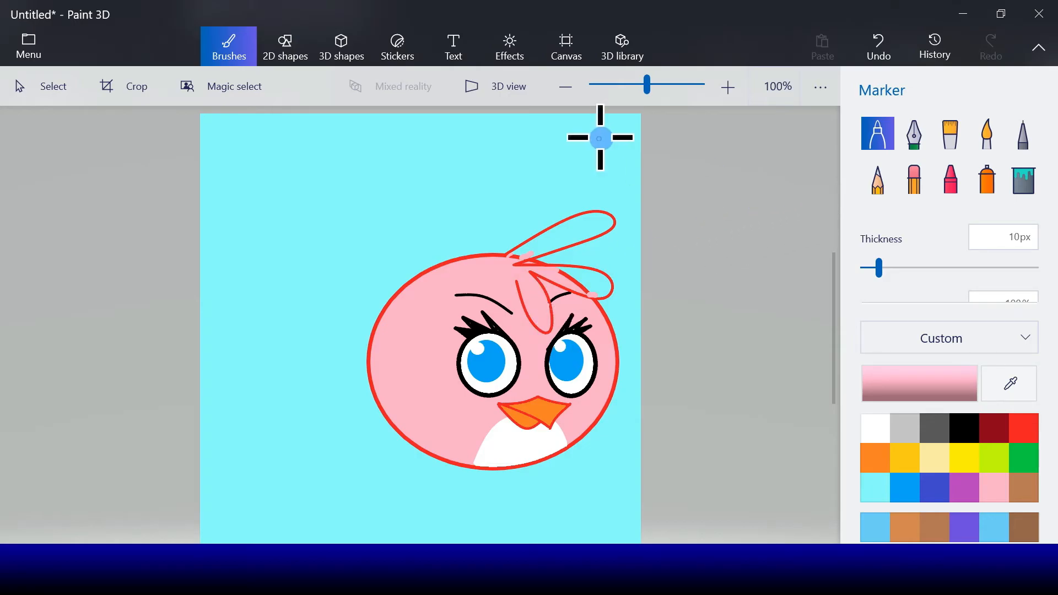
Fill the upper head feather and the unfilled part of the middle feather with light pink.
left_click(292, 48)
left_click(218, 58)
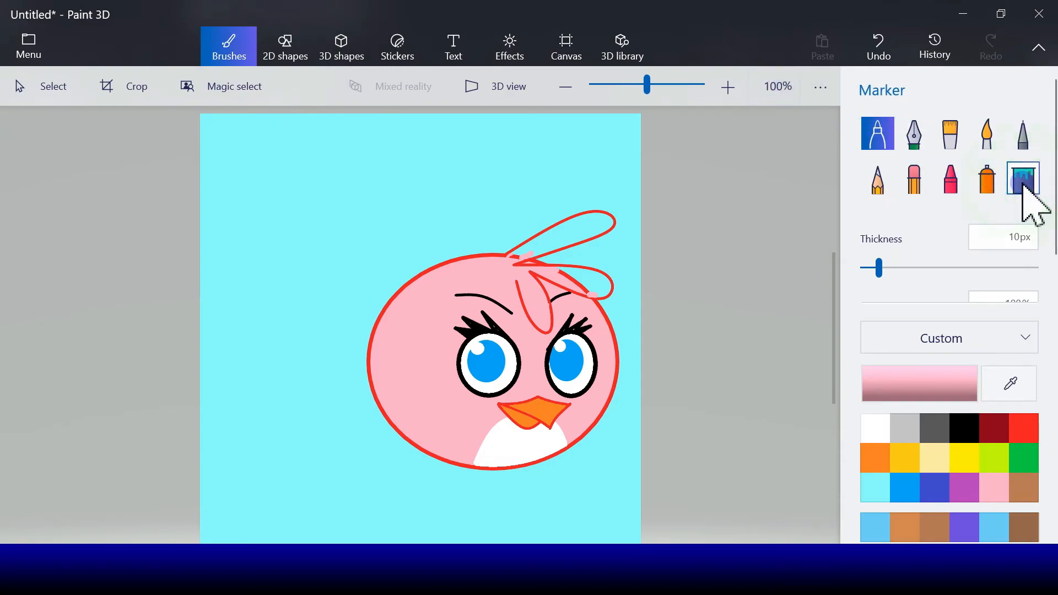
left_click(1023, 181)
left_click(538, 240)
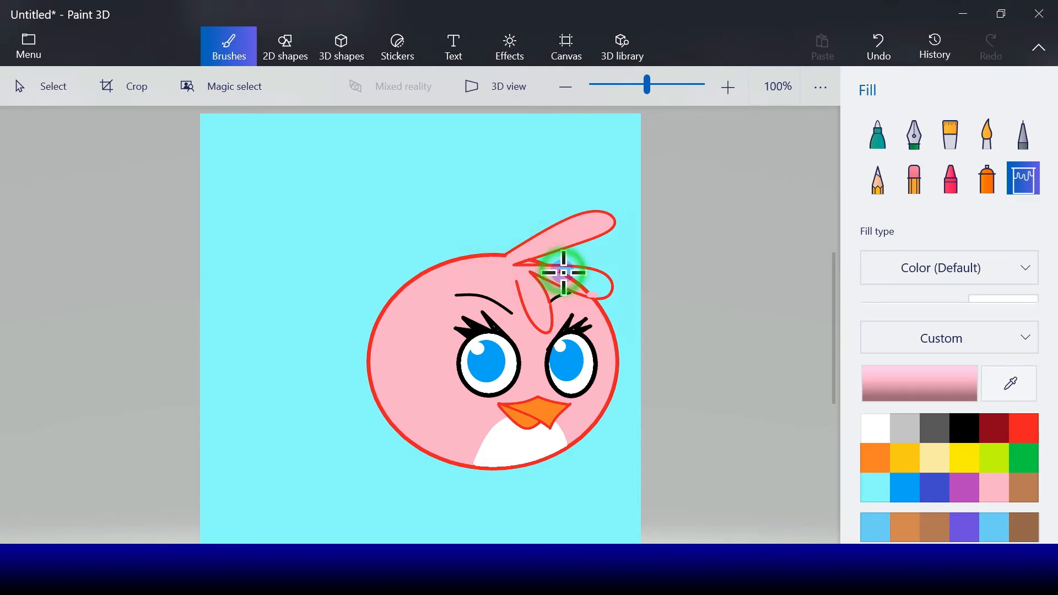
left_click(576, 283)
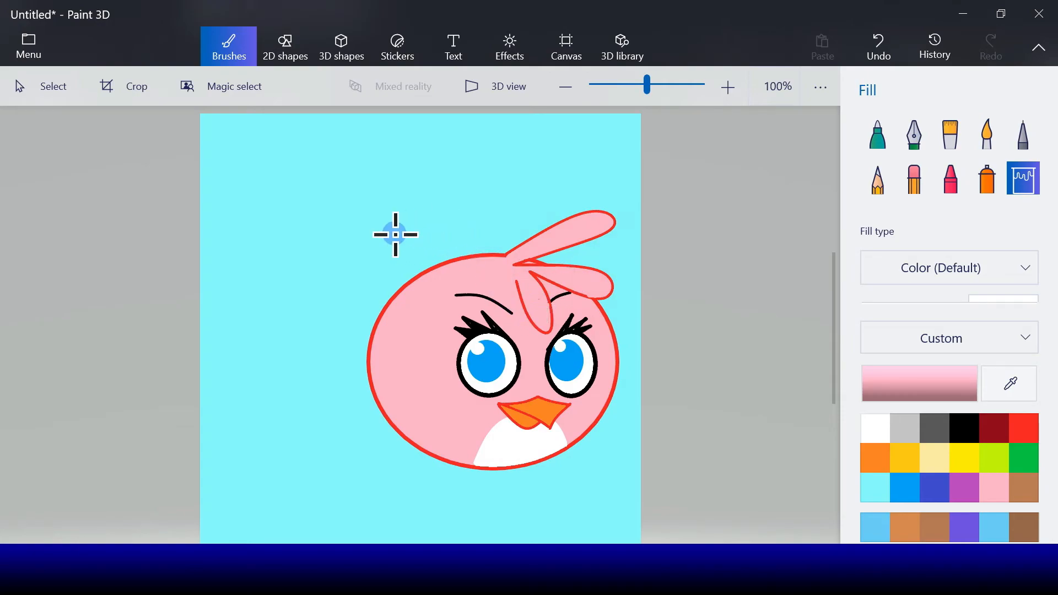
Mark off the upper feather's tip with a purple 5px 3-point curve and fill the tip with purple.
left_click(968, 478)
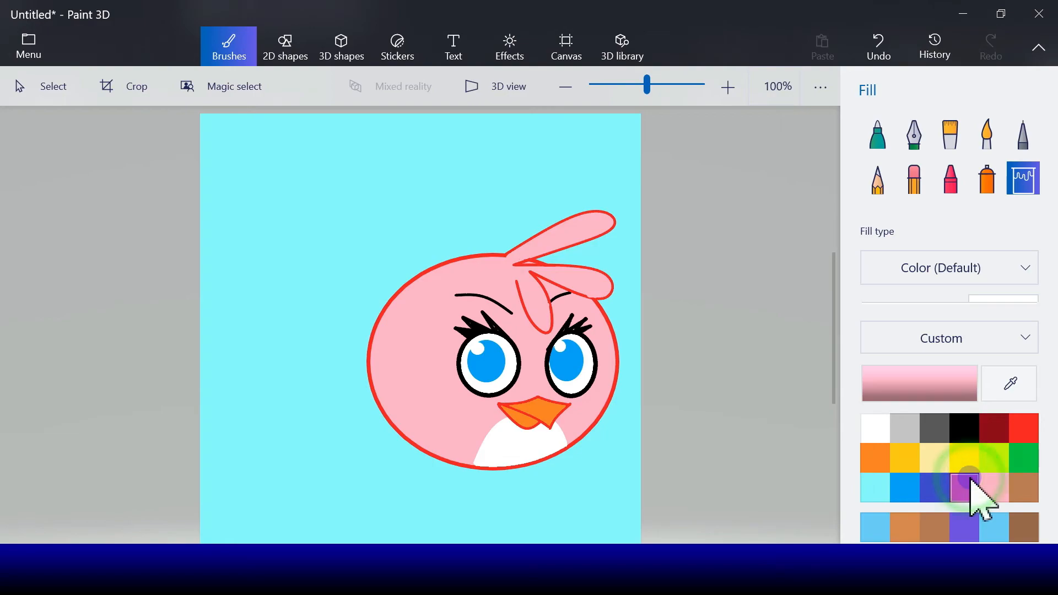
left_click(297, 44)
left_click(911, 151)
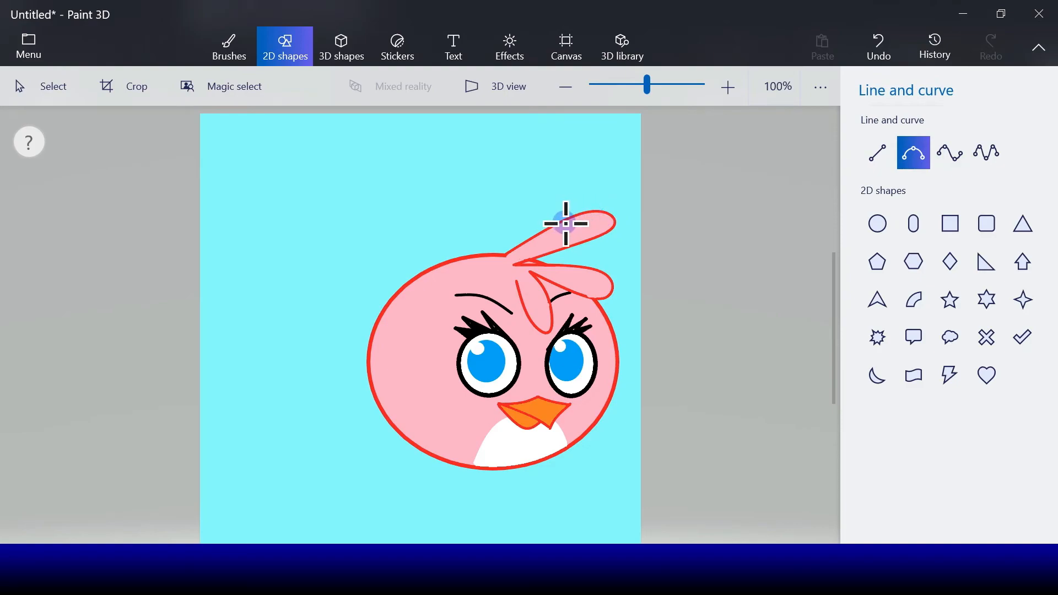
mouse_move(565, 222)
left_mouse_down()
mouse_move(587, 237)
mouse_move(580, 243)
mouse_move(584, 222)
left_mouse_up()
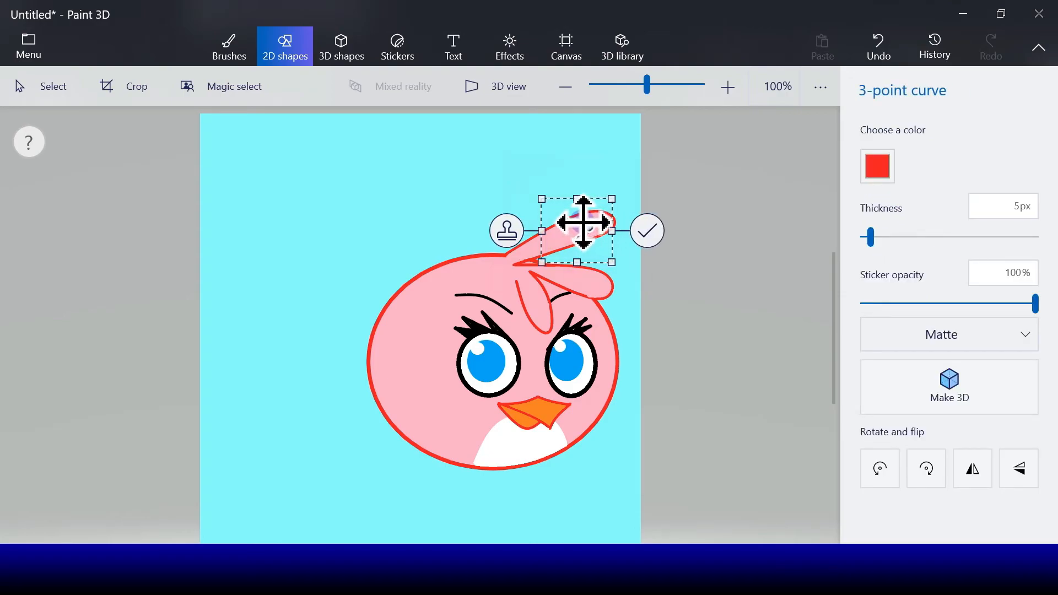
left_click(877, 167)
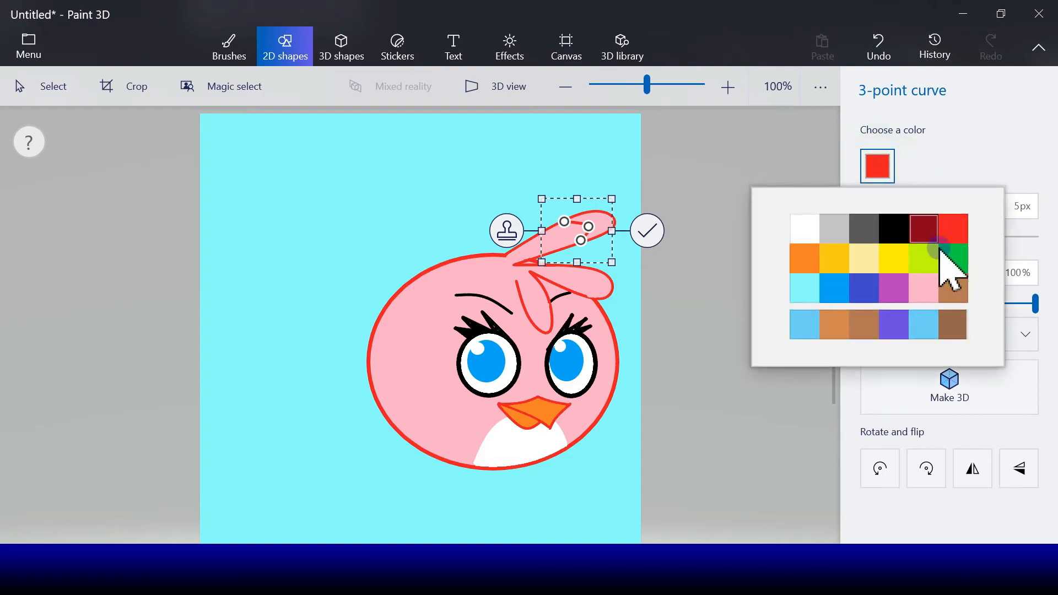
left_click(895, 287)
left_click(659, 234)
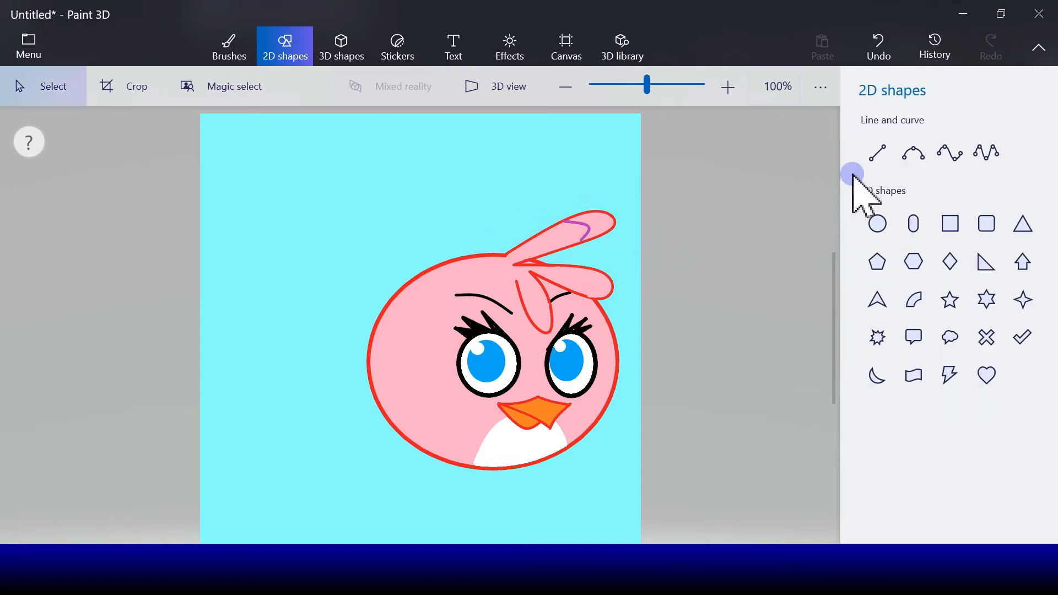
left_click(230, 48)
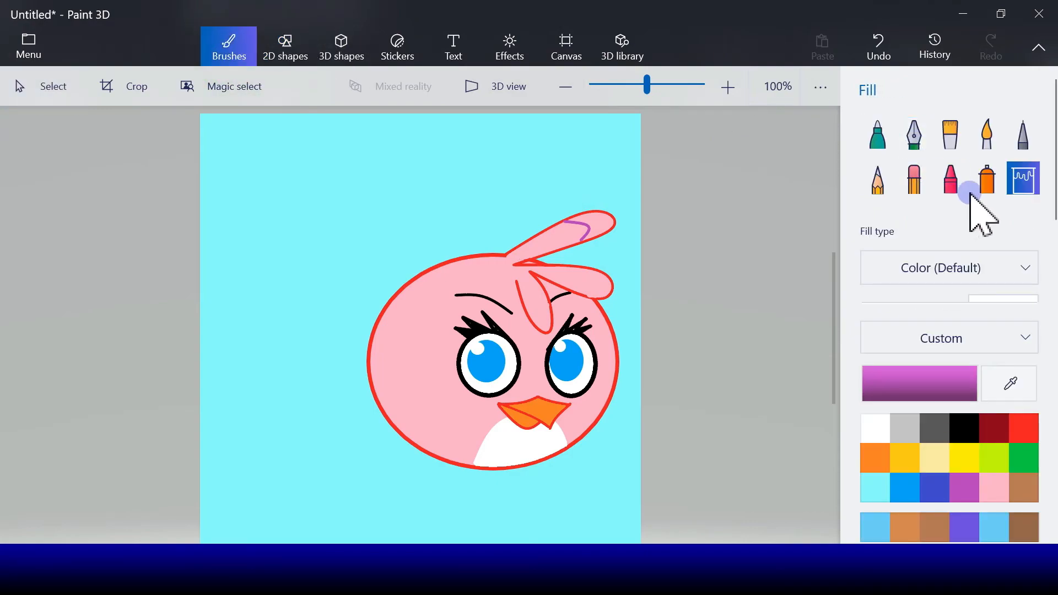
left_click(598, 227)
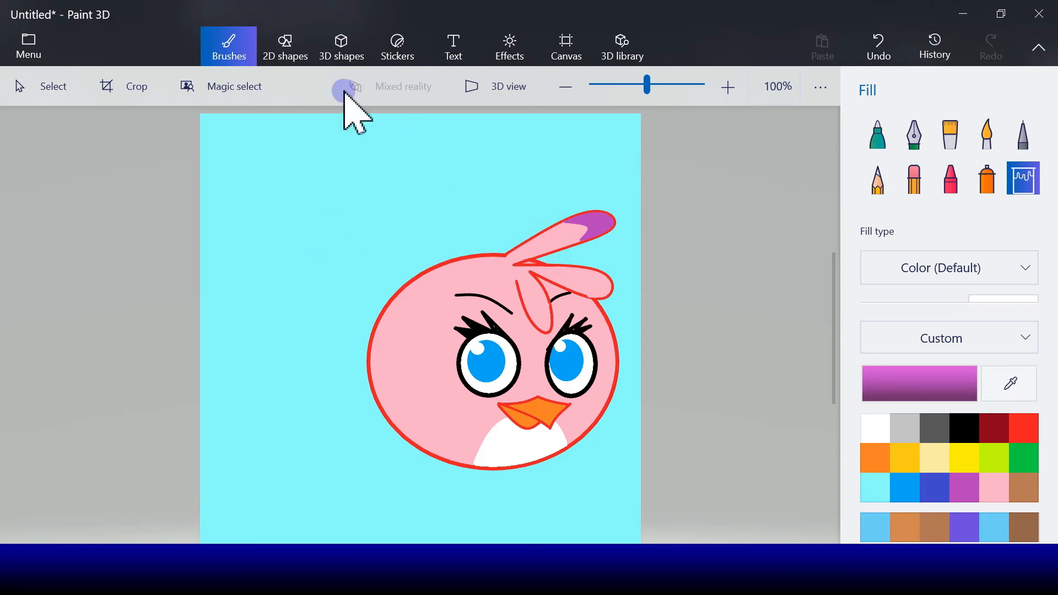
Draw purple 3-point curves across the middle feather and the forehead feather to mark off their tips.
left_click(302, 45)
left_click(915, 154)
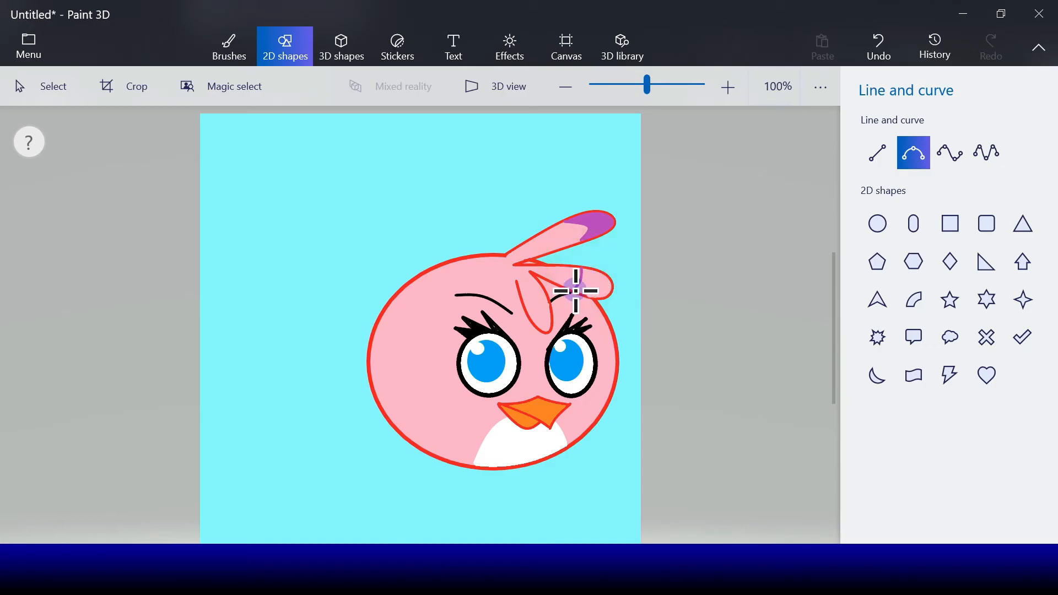
left_click_drag(576, 290, 585, 280)
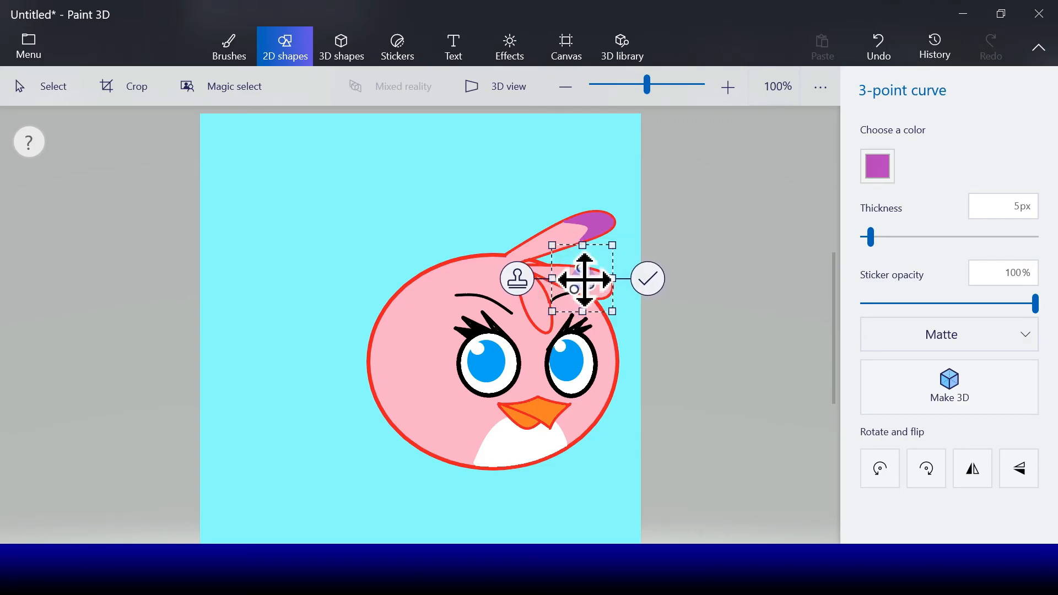
left_click(647, 278)
left_click(910, 161)
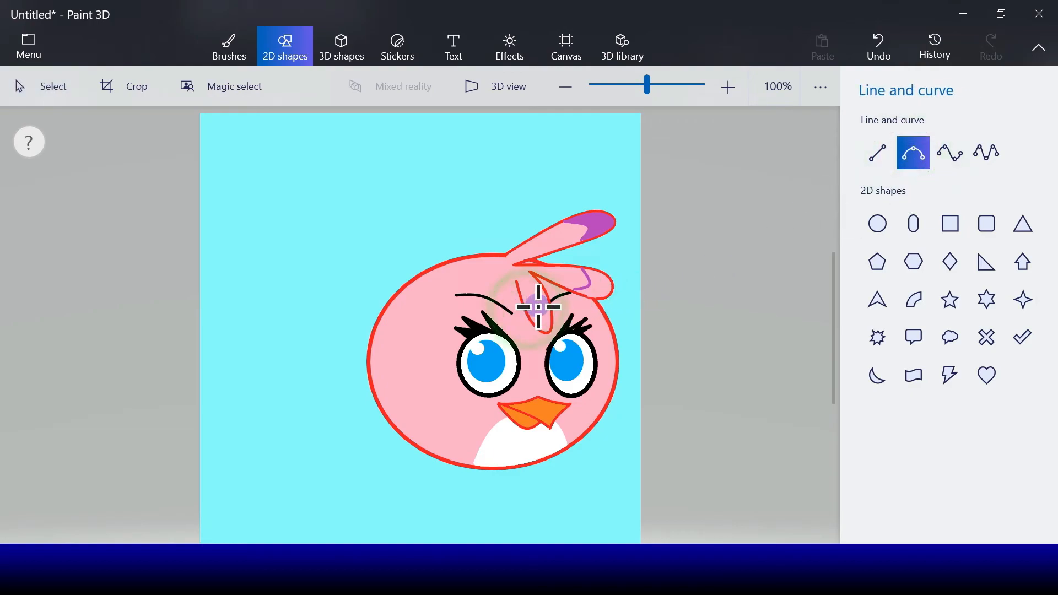
left_click_drag(549, 304, 536, 306)
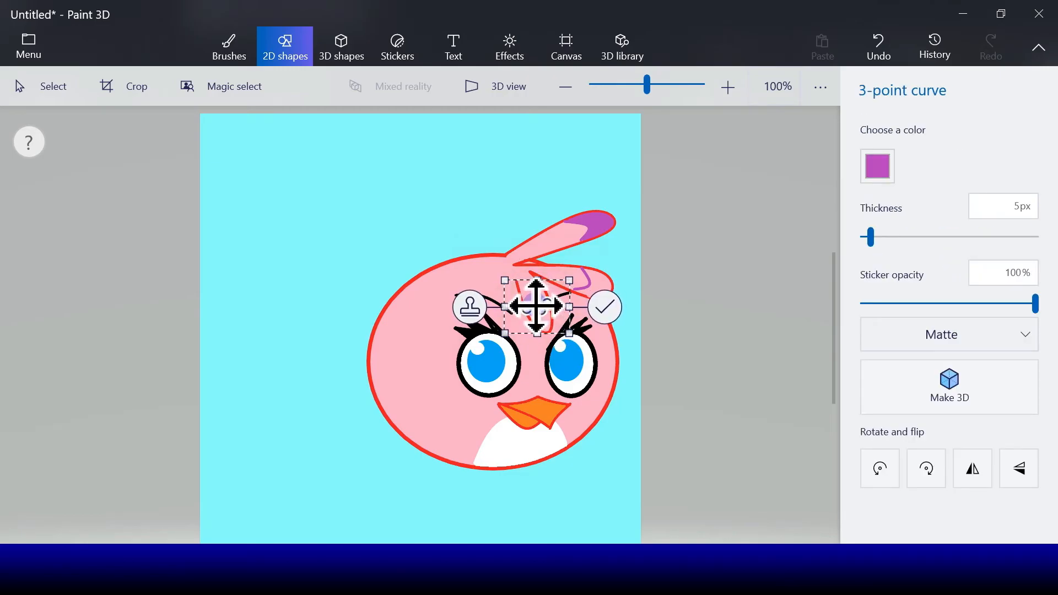
left_click(604, 306)
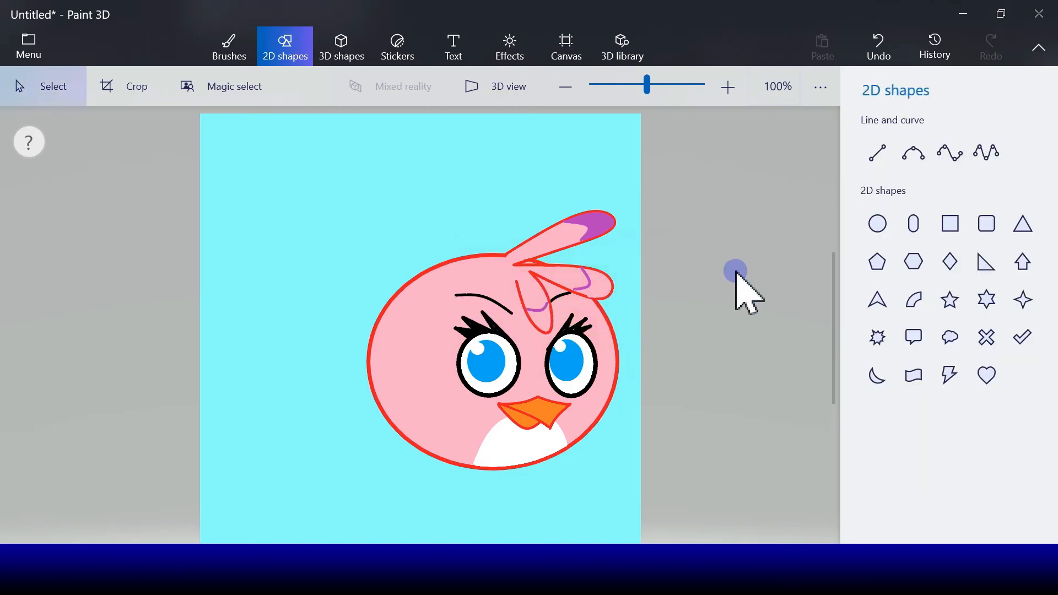
Fill the tips of the middle feather and the forehead feather with purple.
left_click(246, 52)
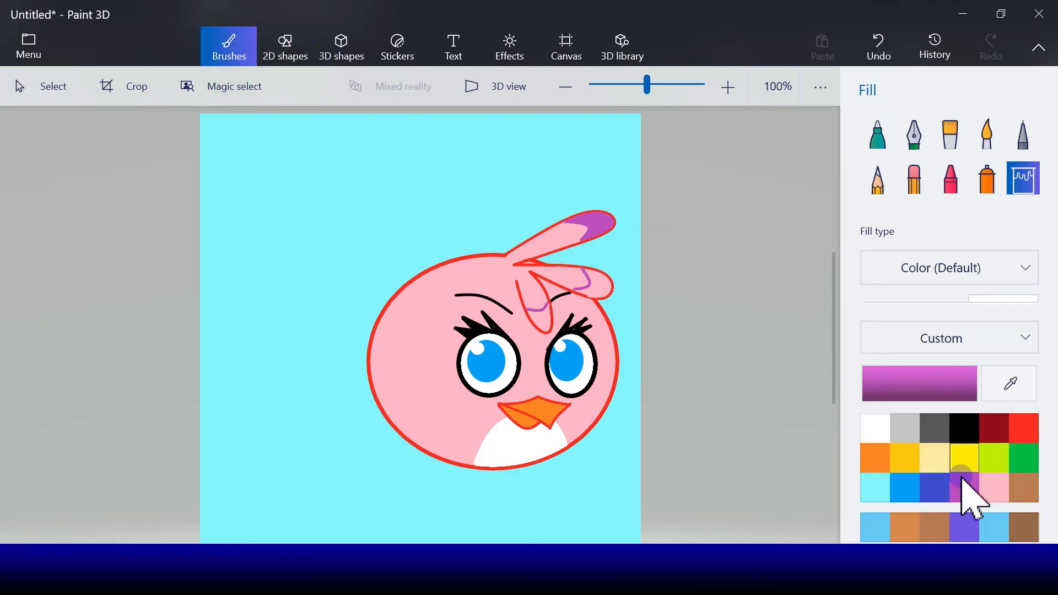
left_click(600, 283)
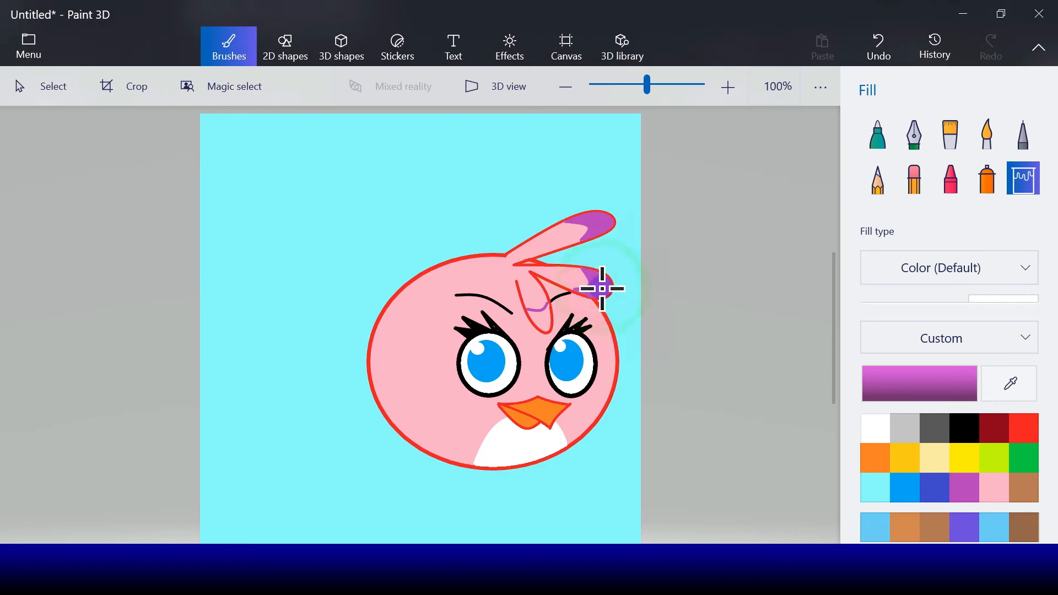
left_click(546, 317)
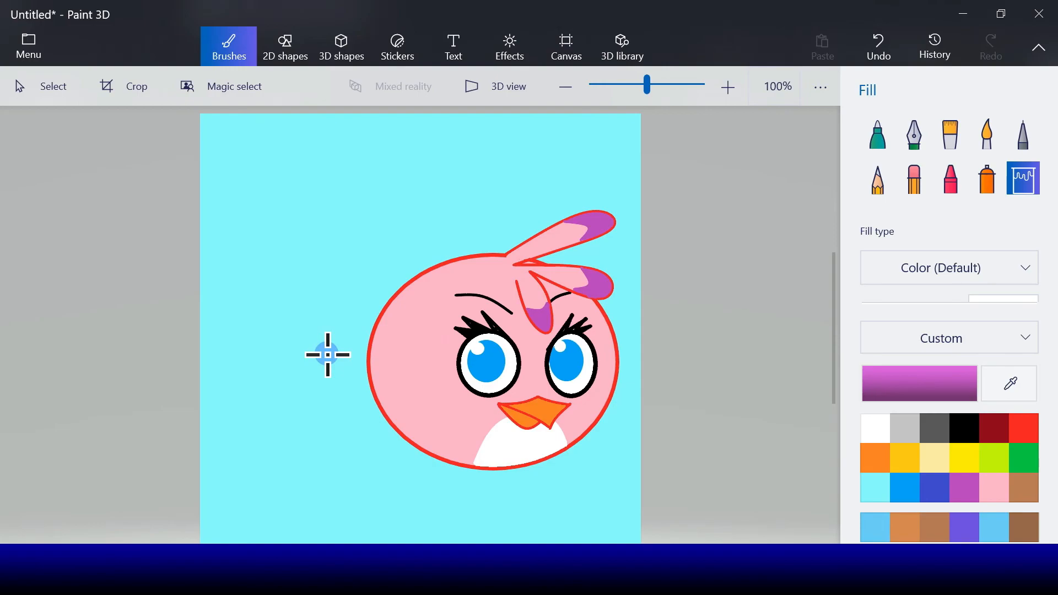
Draw a brown 5px 5-point curve at the body's lower-left edge, shaped as a round-tipped tail feather pointing up and left.
left_click(299, 53)
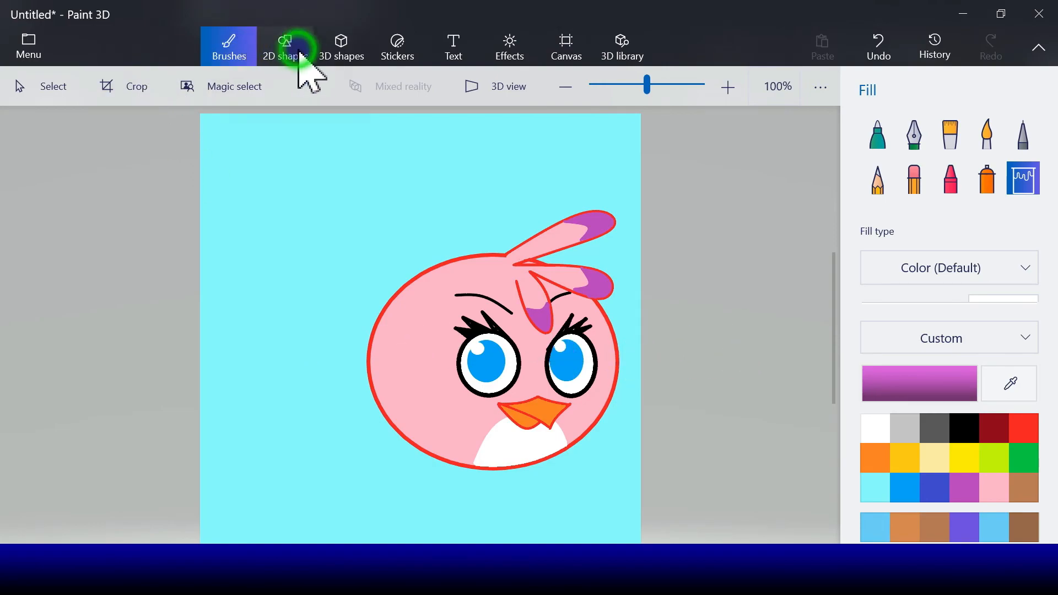
left_click(985, 153)
left_click(984, 154)
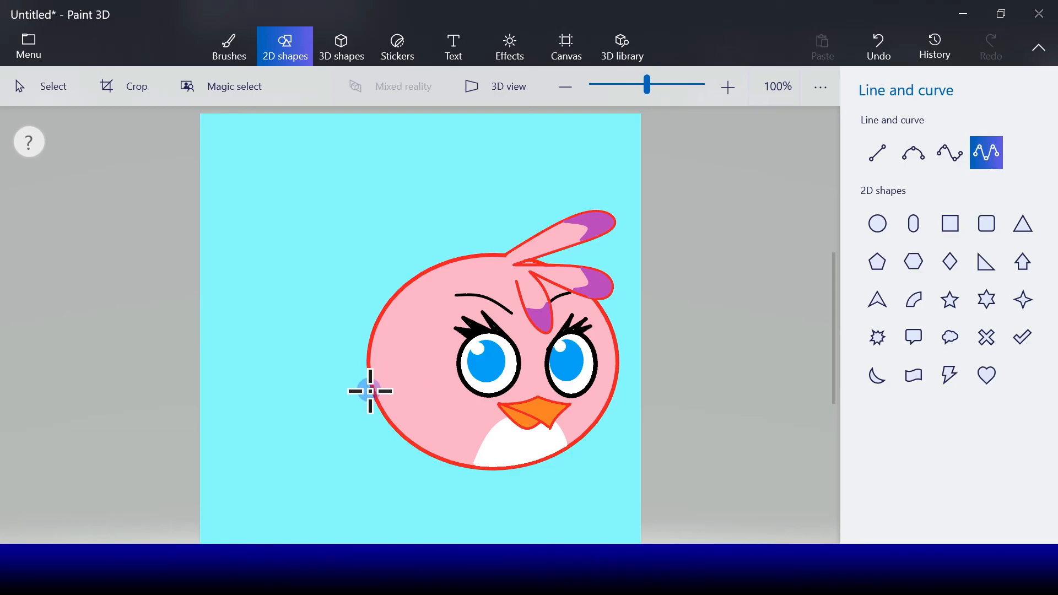
left_click_drag(371, 391, 274, 322)
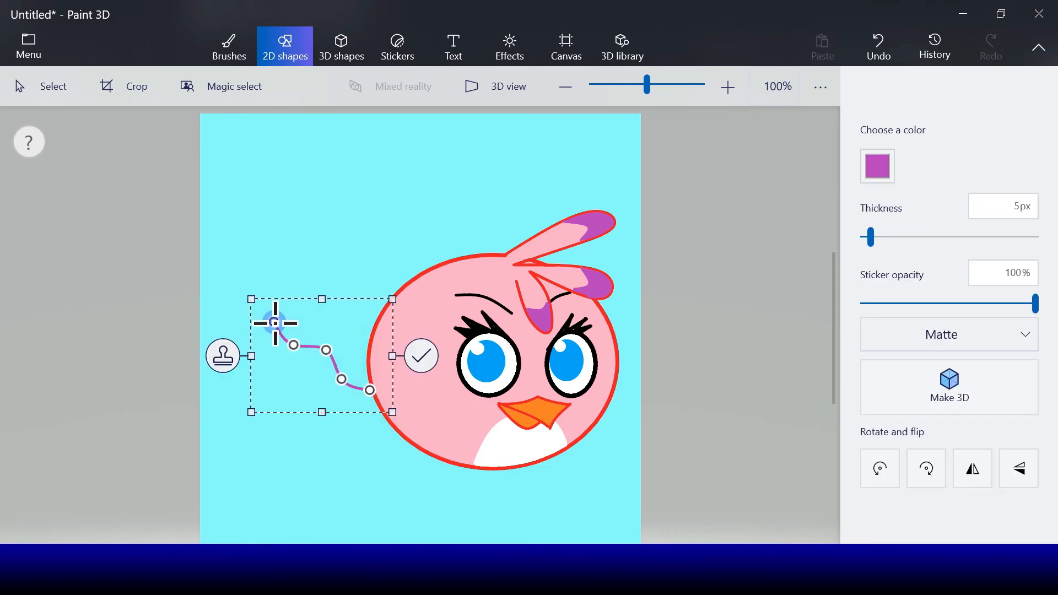
left_click(867, 168)
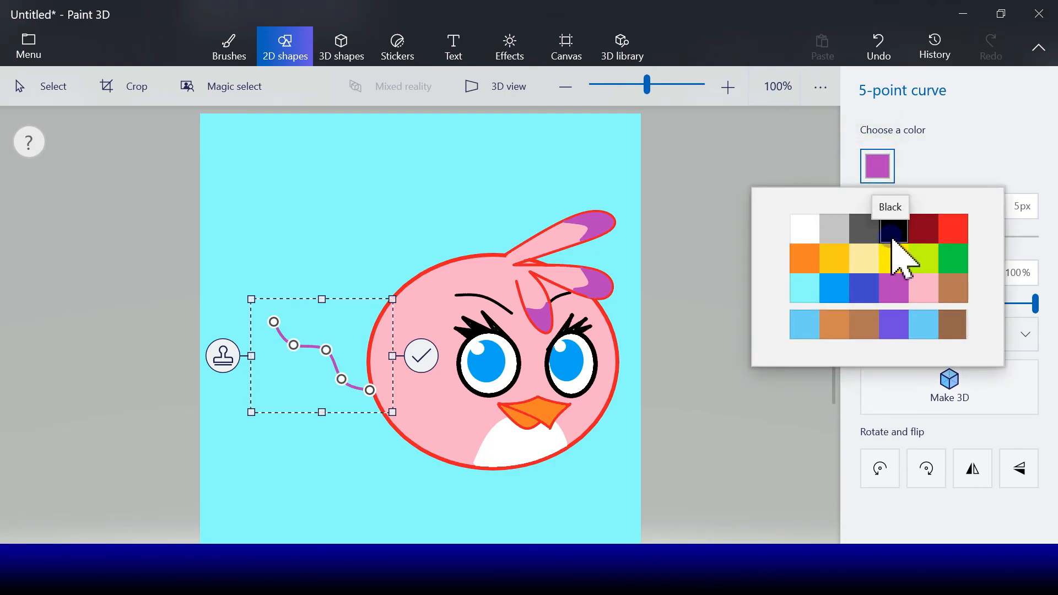
left_click(957, 292)
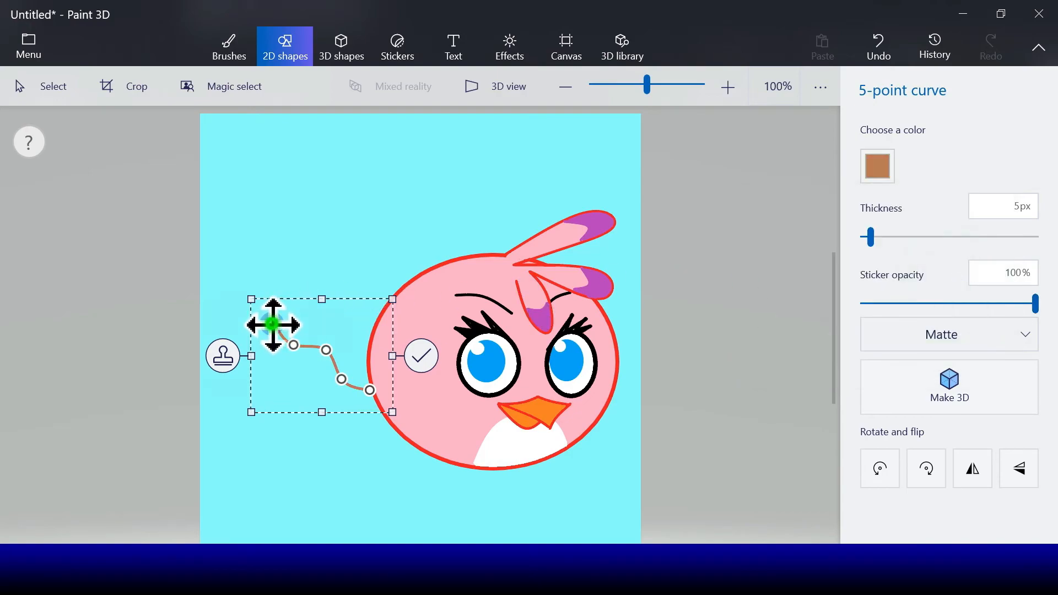
left_click_drag(273, 325, 347, 412)
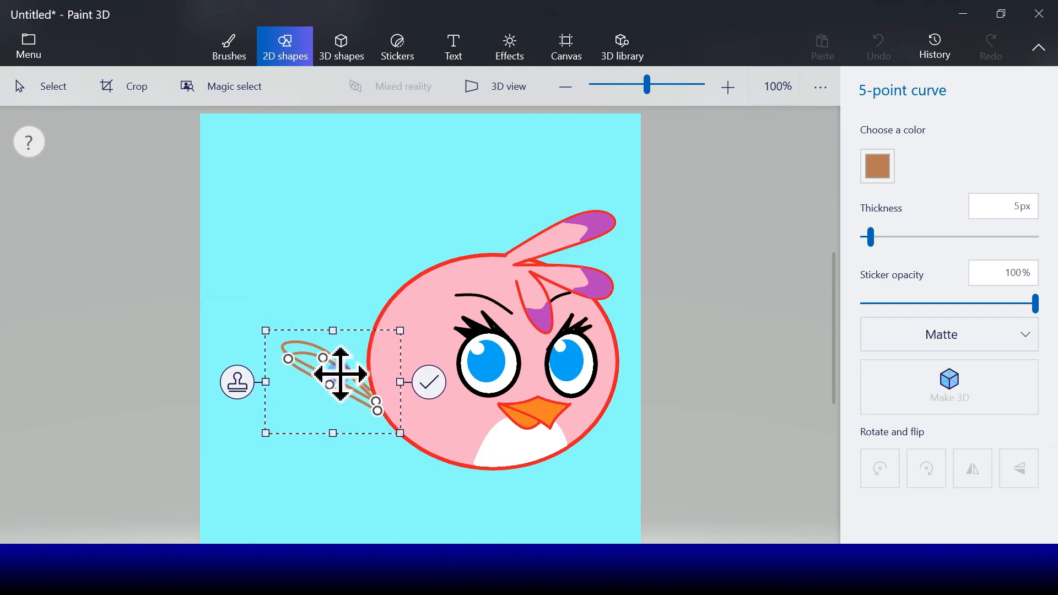
Reshape the copied curve into a longer, nearly horizontal tail feather below the first one and stamp it in place.
left_click_drag(342, 380, 292, 363)
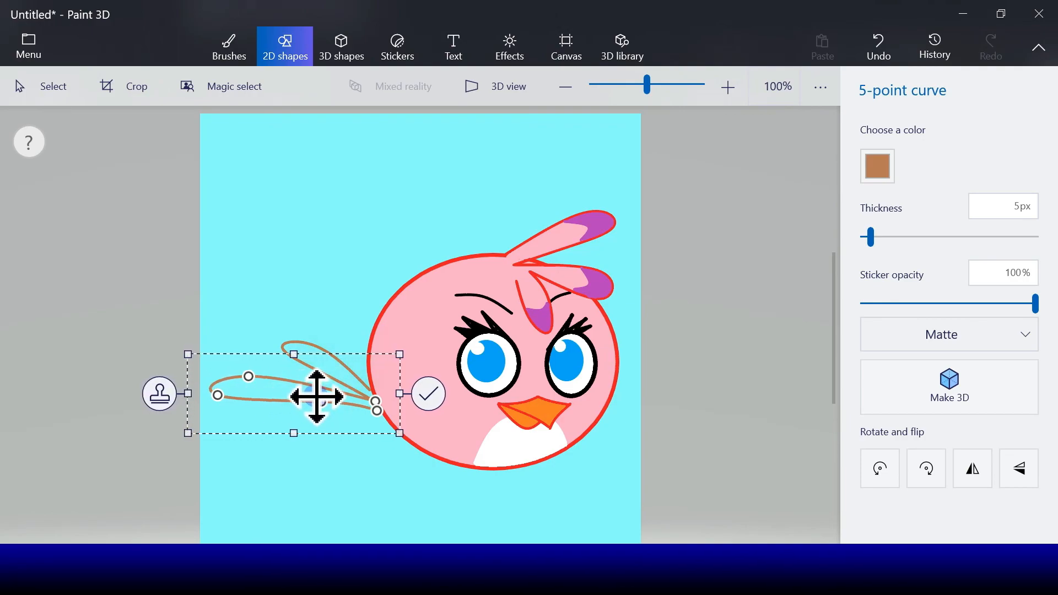
left_click_drag(331, 384, 332, 383)
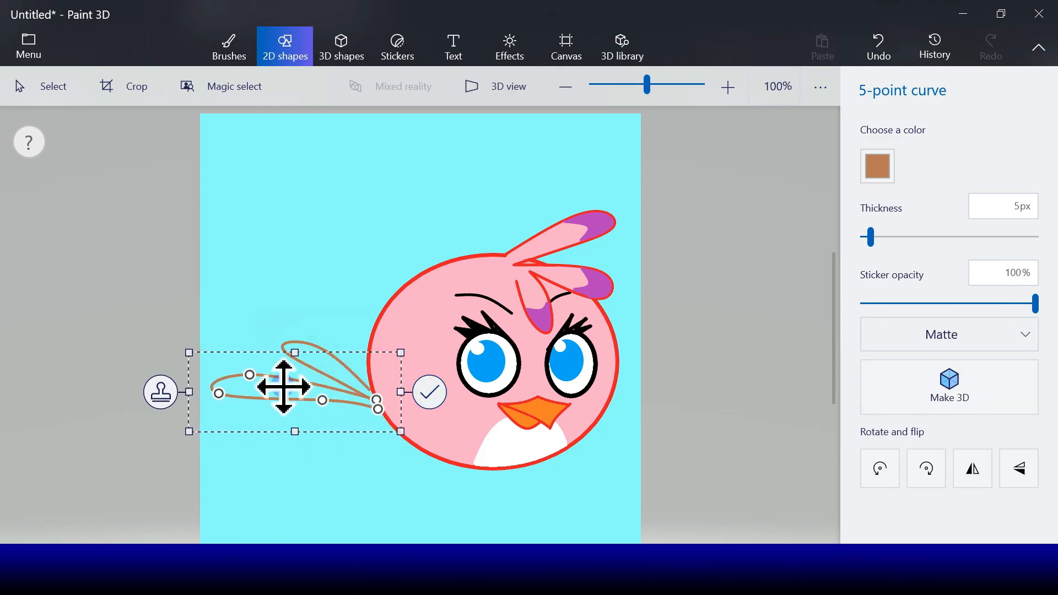
left_click(159, 401)
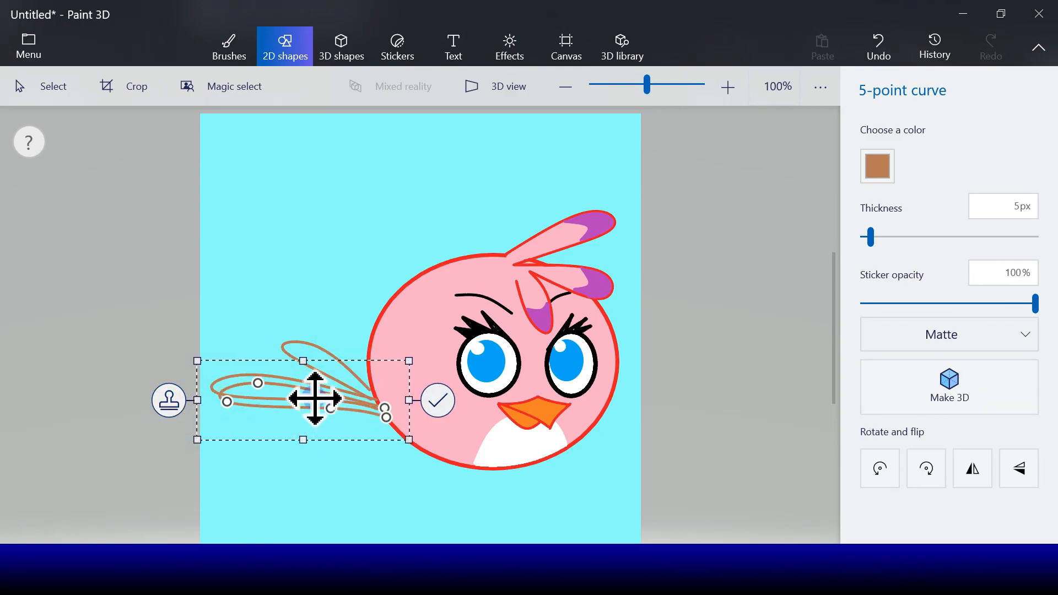
Shape the remaining brown curve copy as a short third tail feather below the long one.
left_click_drag(311, 392, 308, 427)
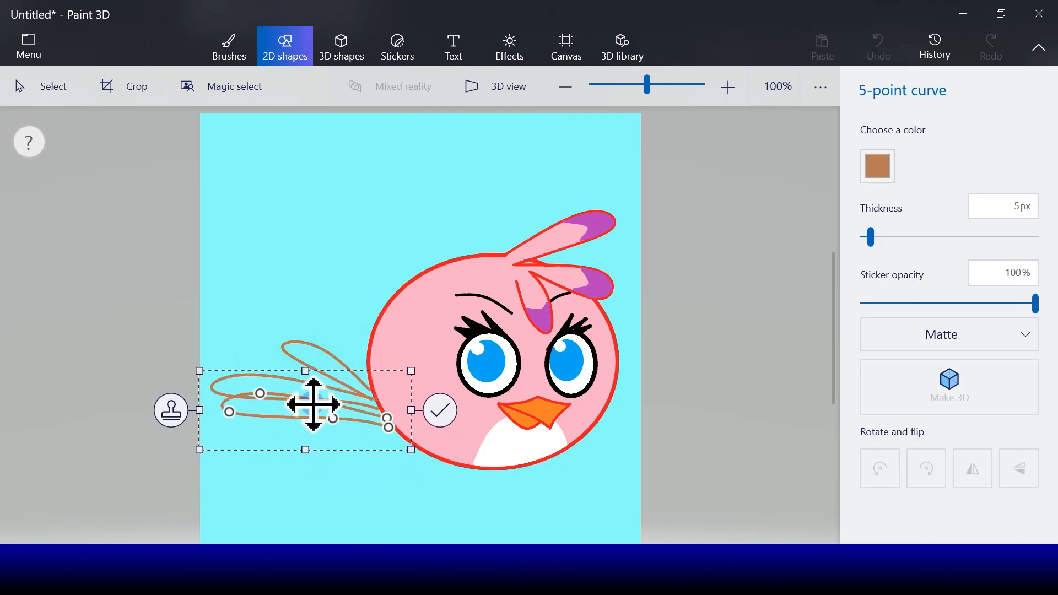
left_click_drag(307, 396, 307, 396)
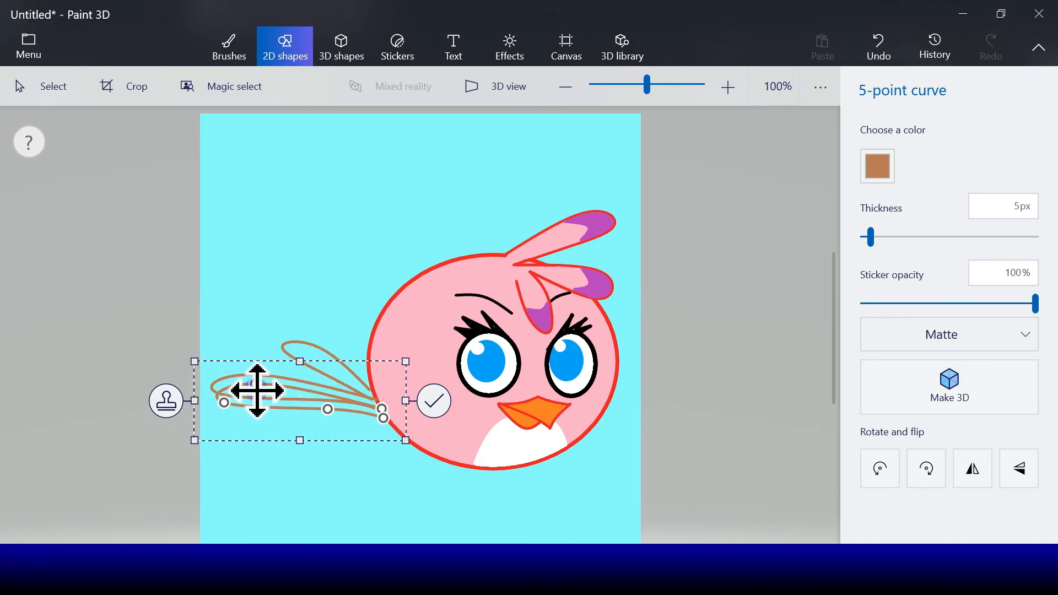
left_click_drag(254, 384, 342, 423)
left_click_drag(224, 404, 288, 420)
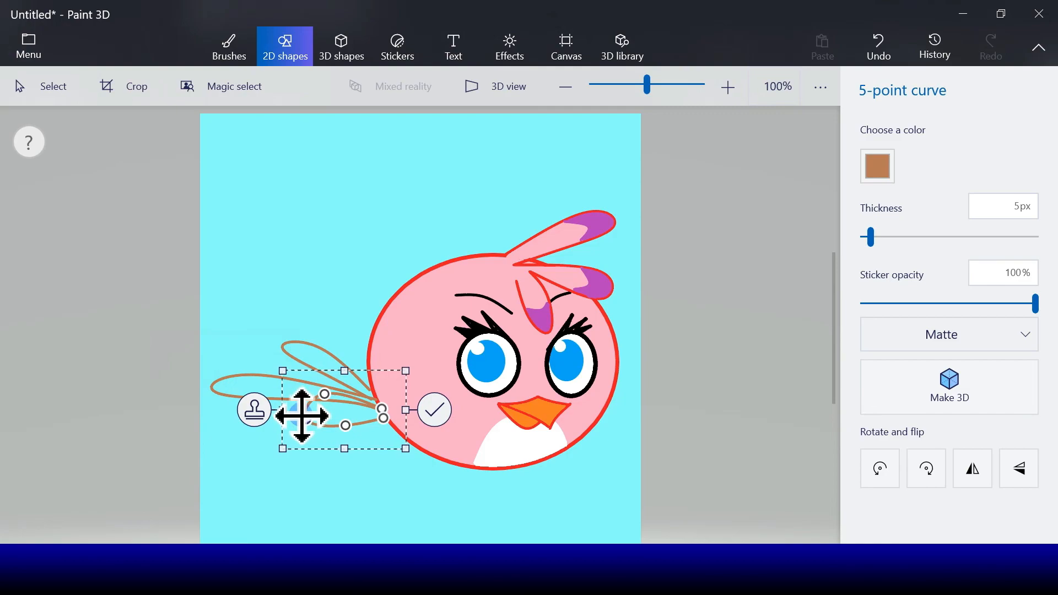
left_click_drag(327, 395, 333, 403)
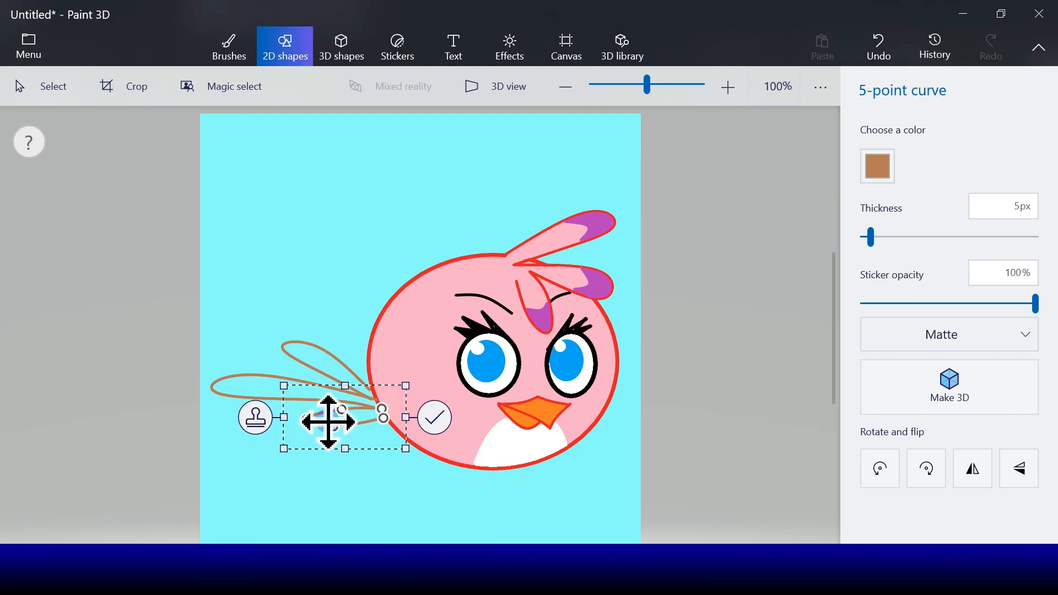
left_click_drag(319, 423, 322, 428)
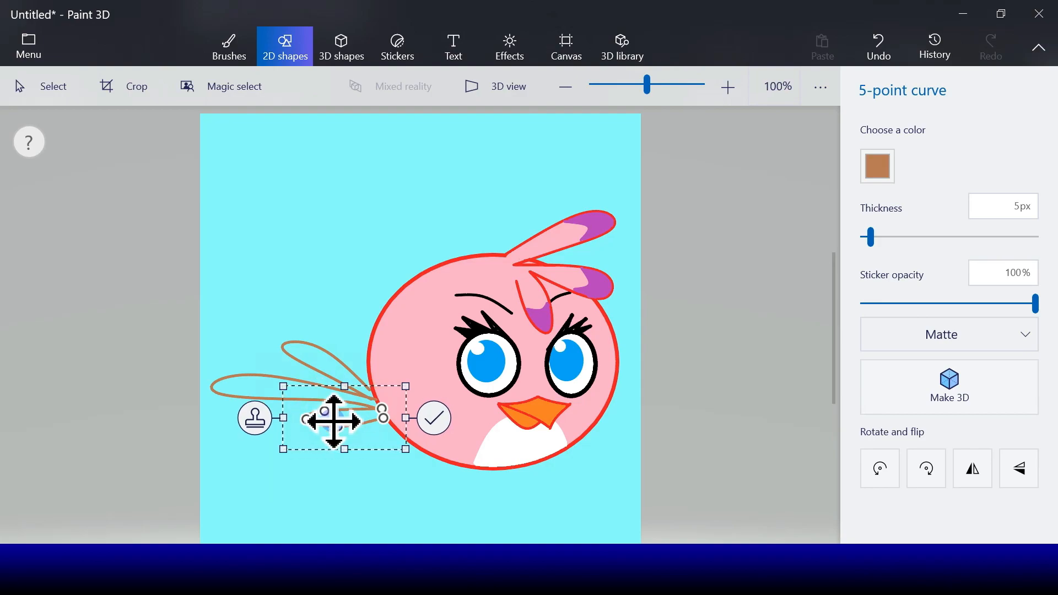
left_click(433, 420)
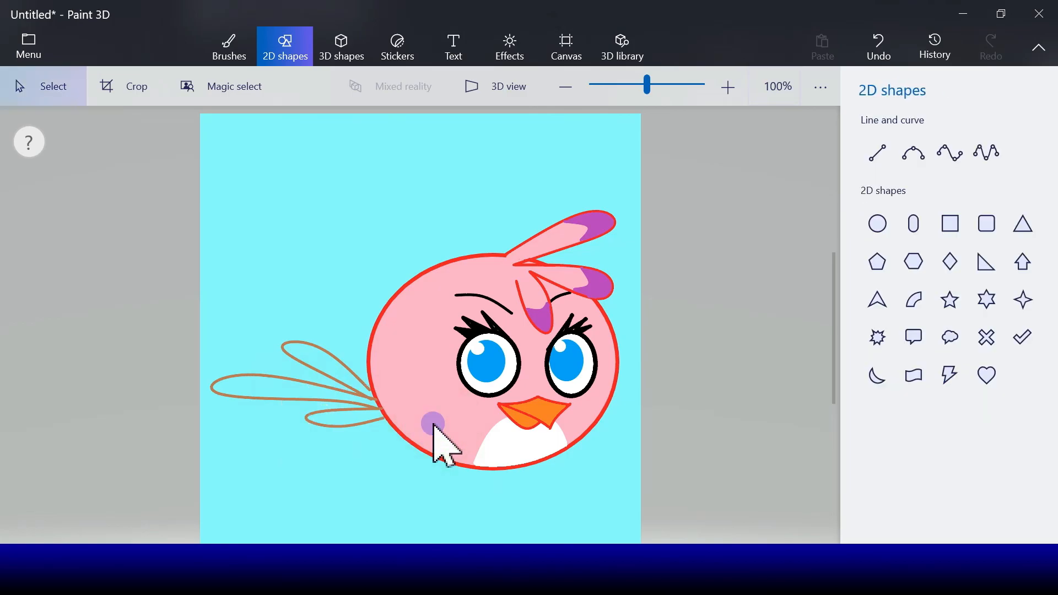
Fill all three tail feathers with brown.
left_click(236, 53)
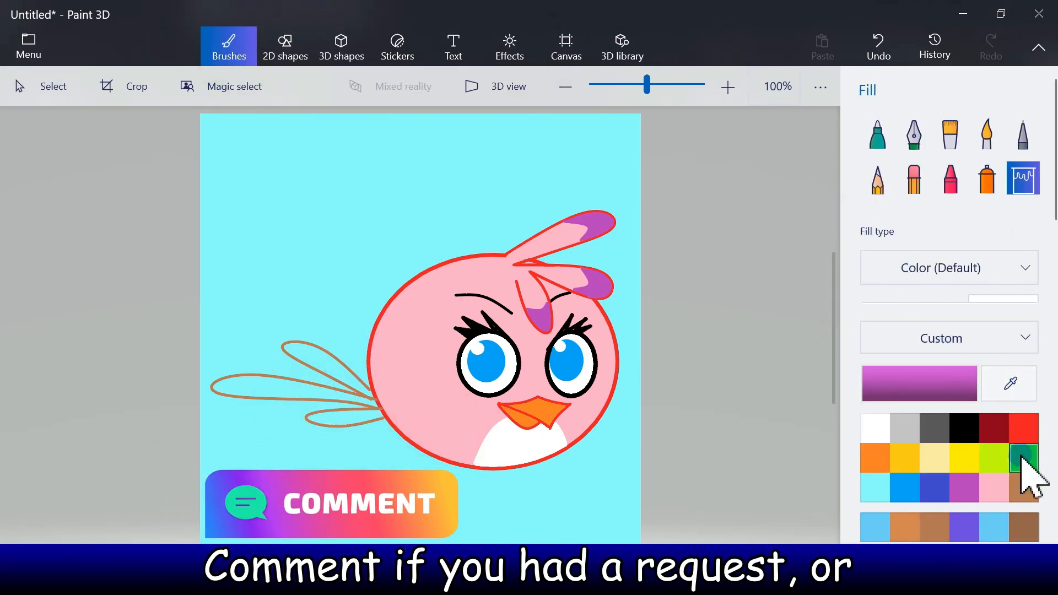
left_click(1025, 485)
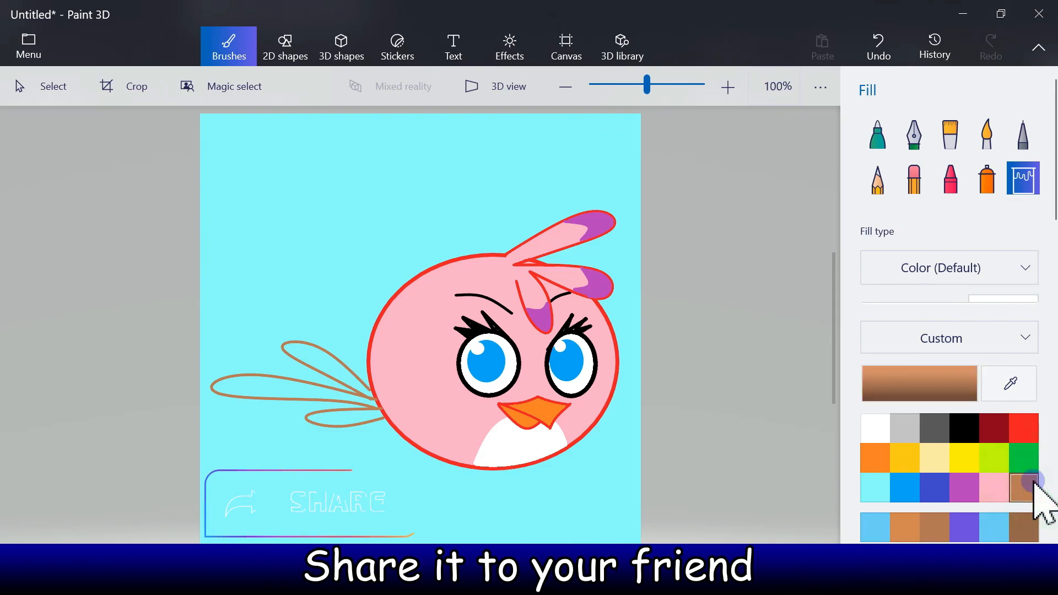
left_click(324, 356)
left_click(280, 390)
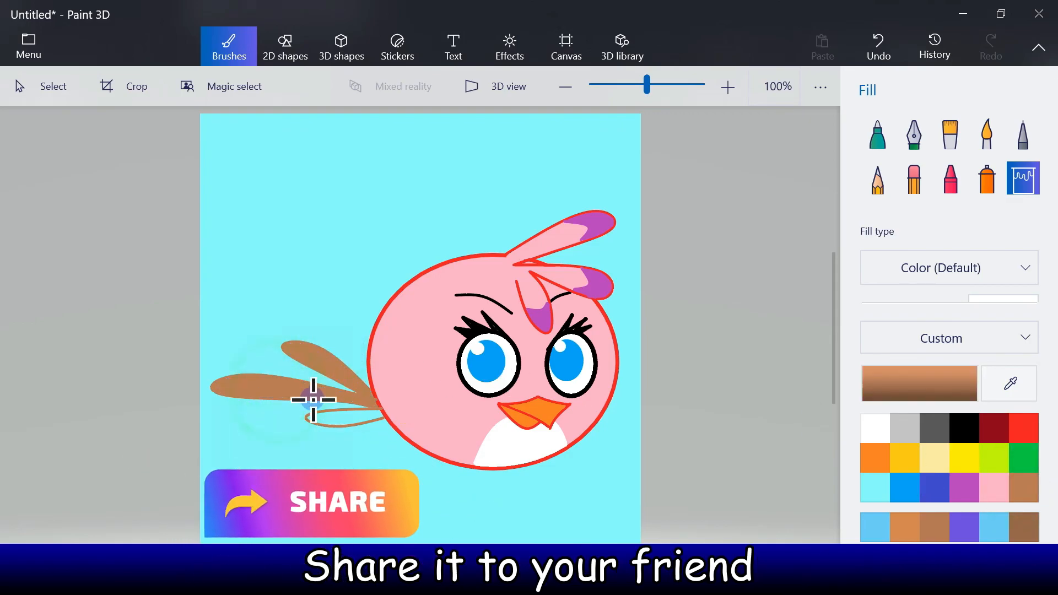
left_click(340, 420)
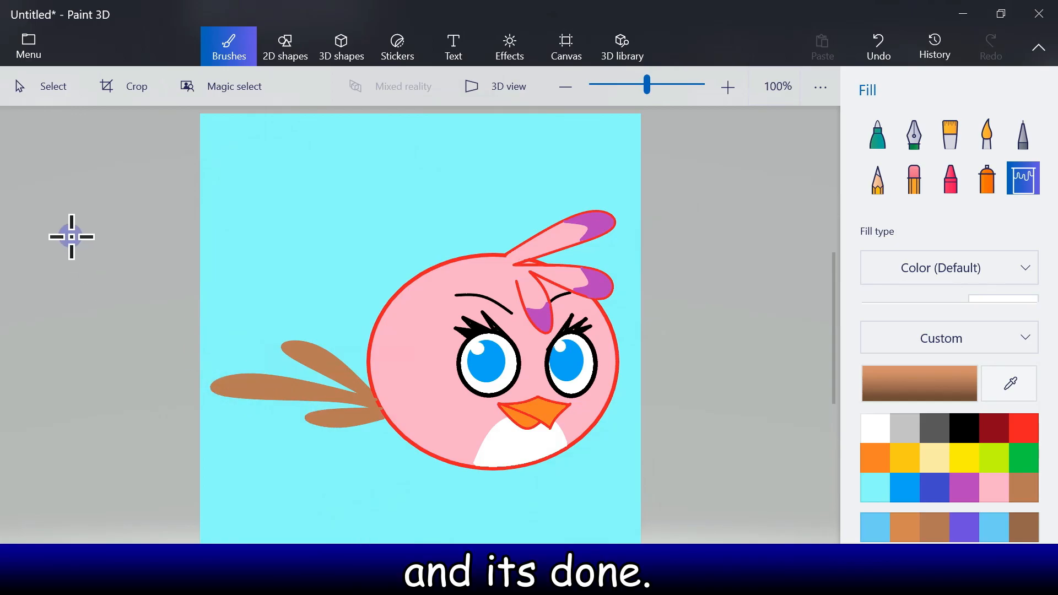